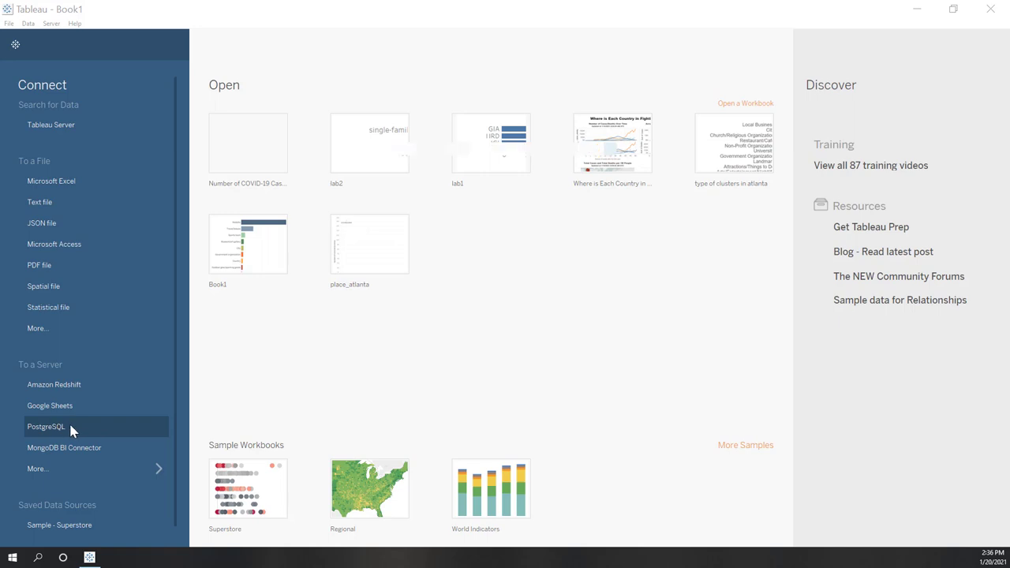
Step: Start a PostgreSQL connection and verify the server, port 5432, database postgres and username
click(70, 427)
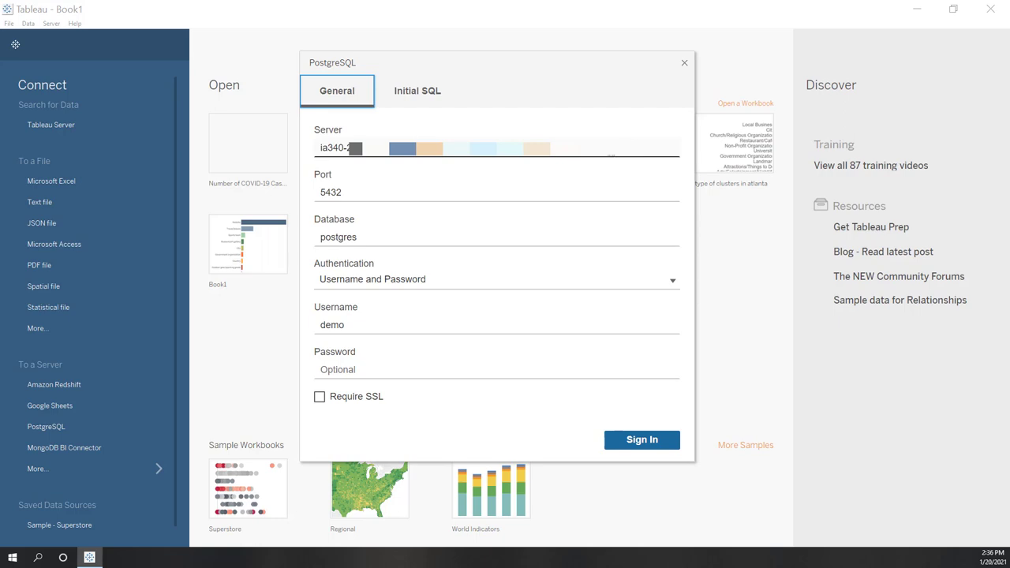
click(614, 147)
click(452, 142)
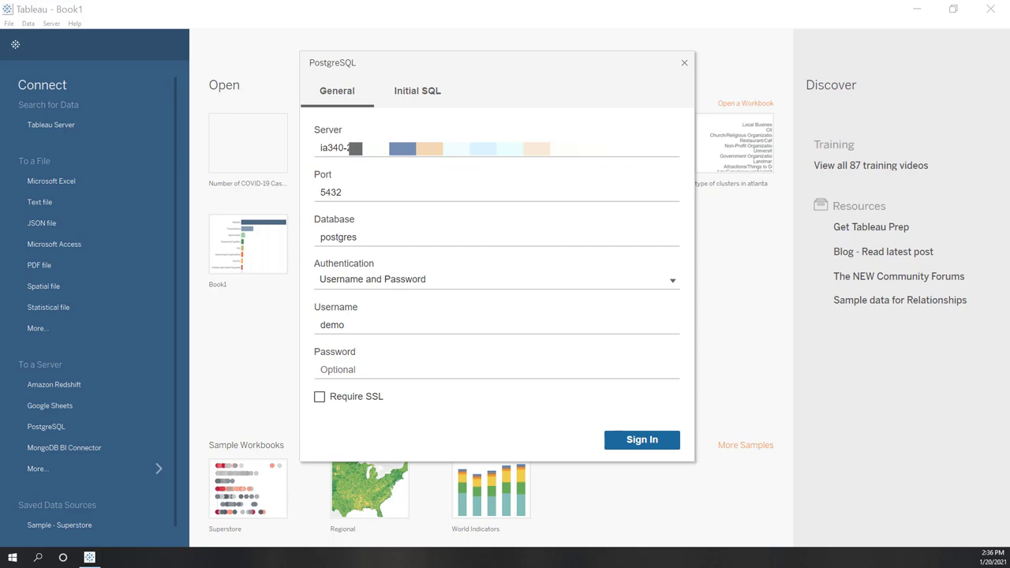
click(352, 193)
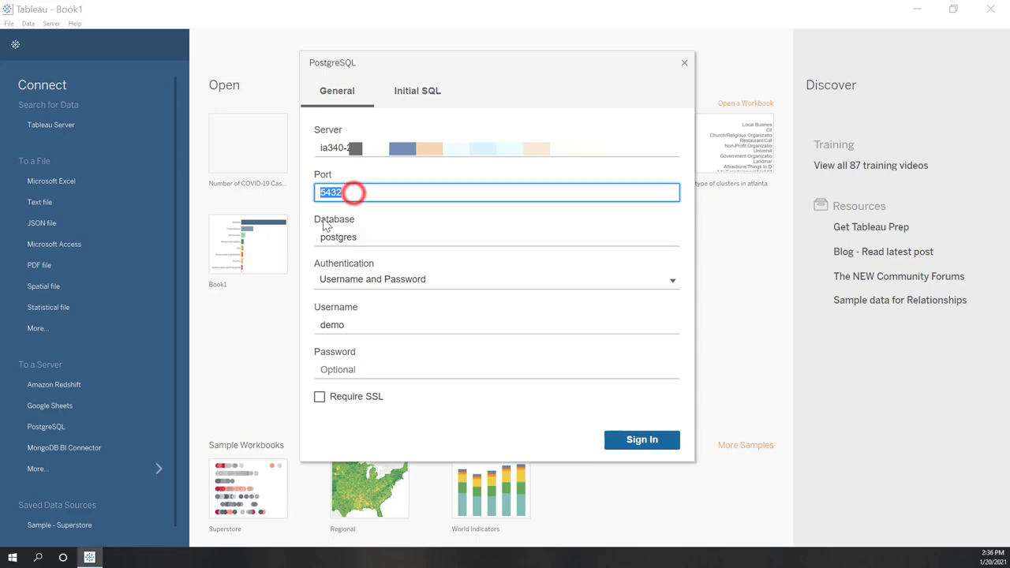
click(424, 240)
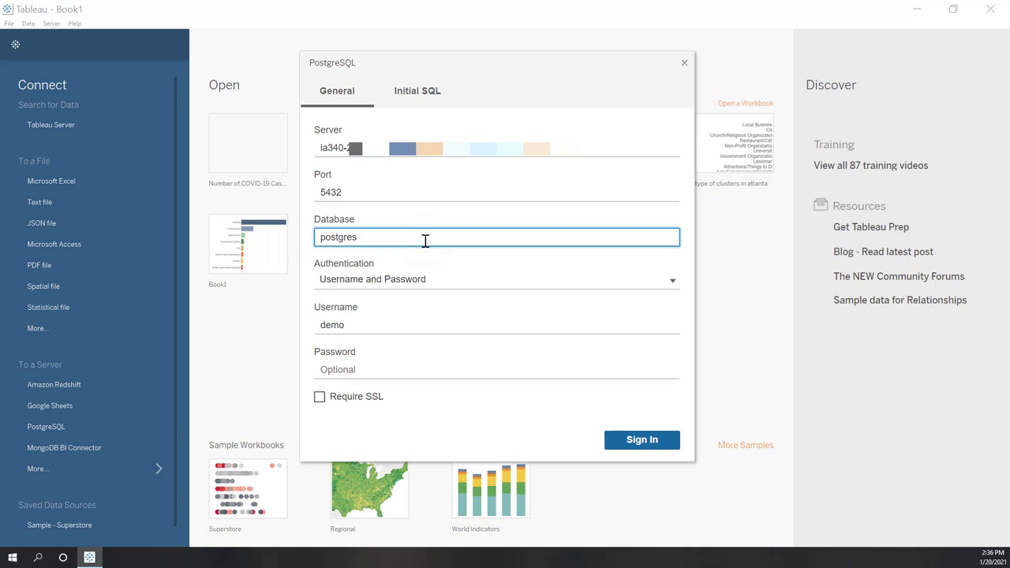
drag(368, 238, 295, 244)
click(345, 239)
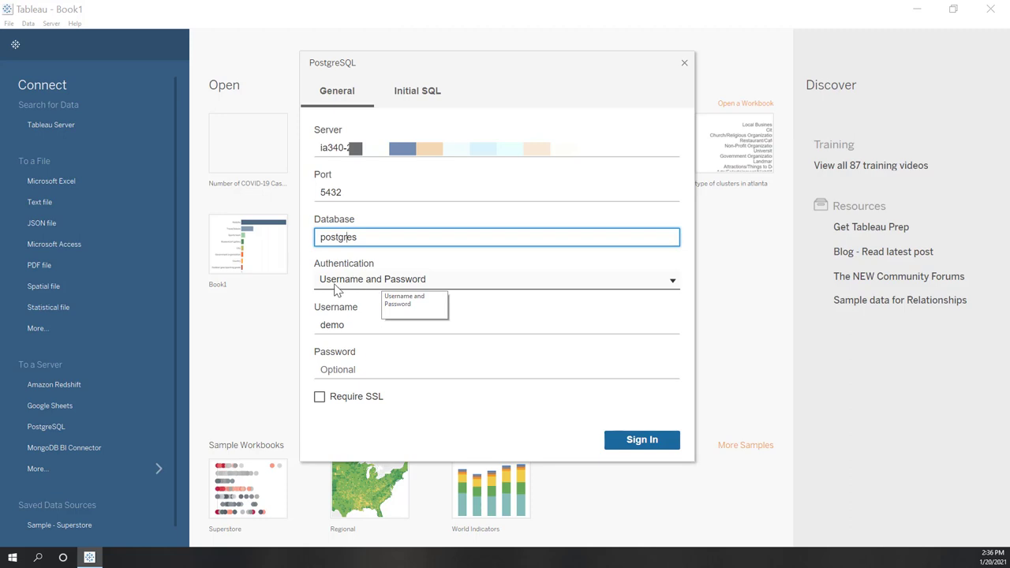
click(365, 326)
double_click(364, 325)
Step: Enter the account password and sign in to the PostgreSQL server
click(344, 369)
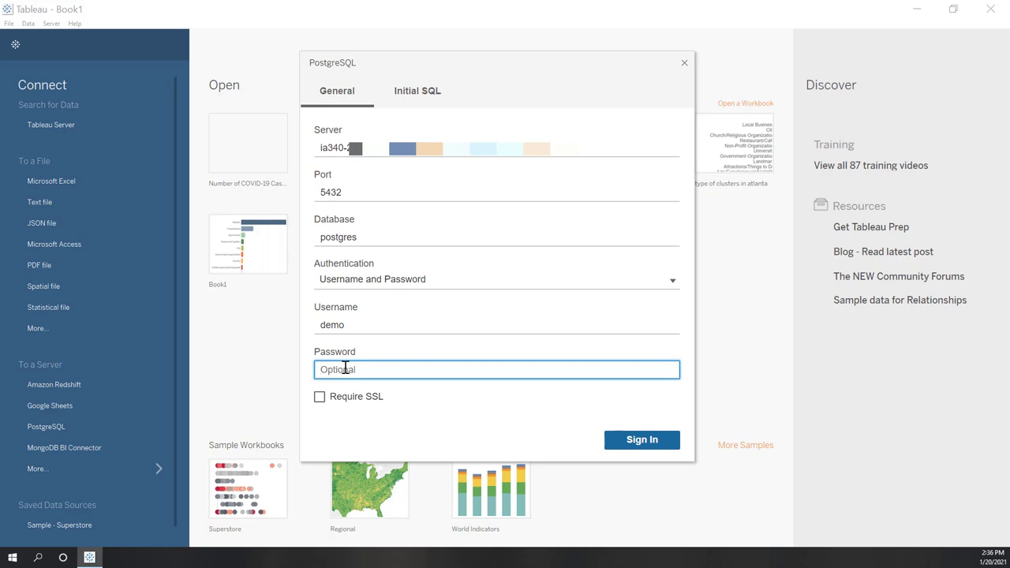
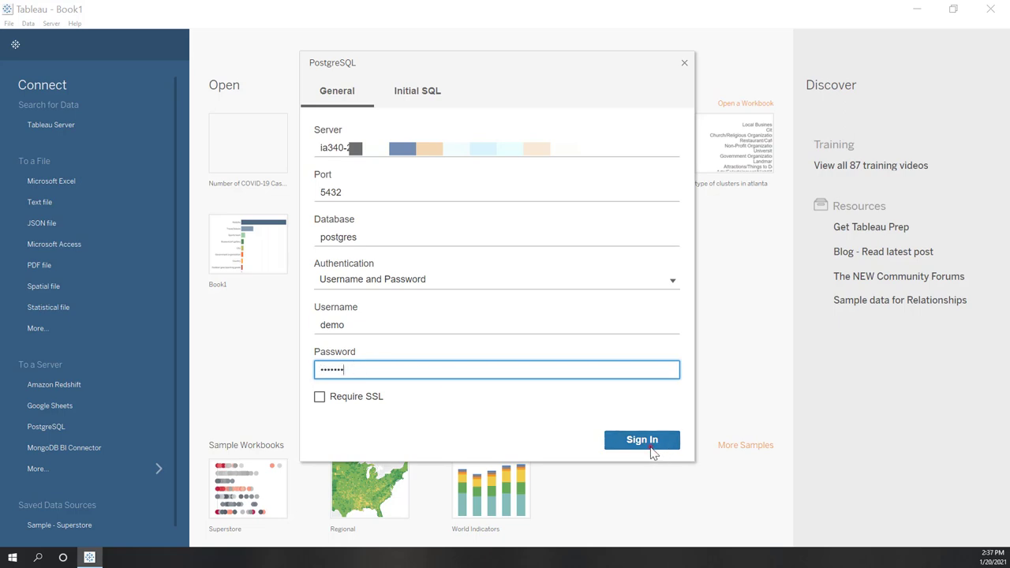
click(650, 447)
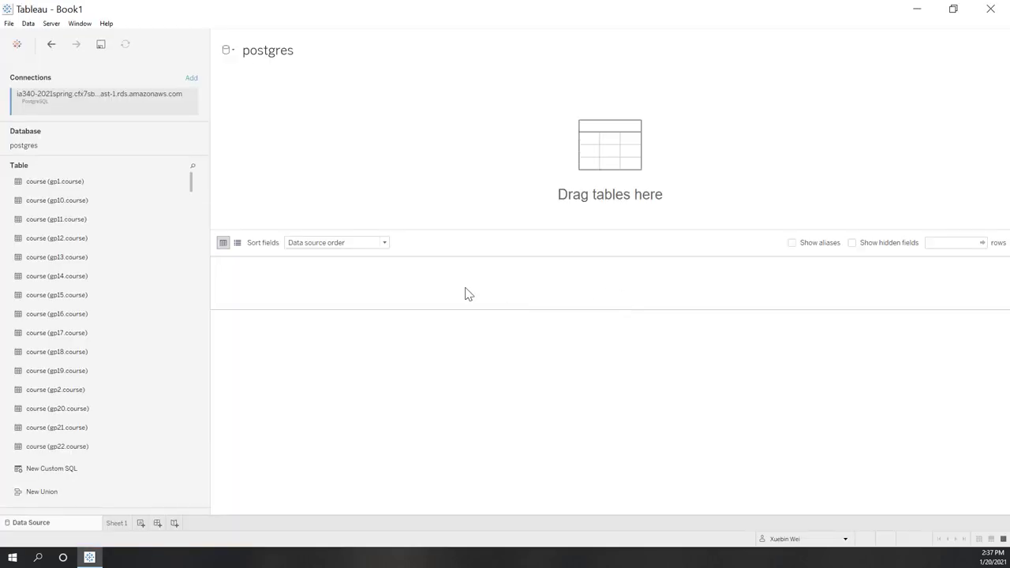
Step: Search the table list for 'house' and drag house_price_full onto the canvas
scroll(115, 264, down, 15)
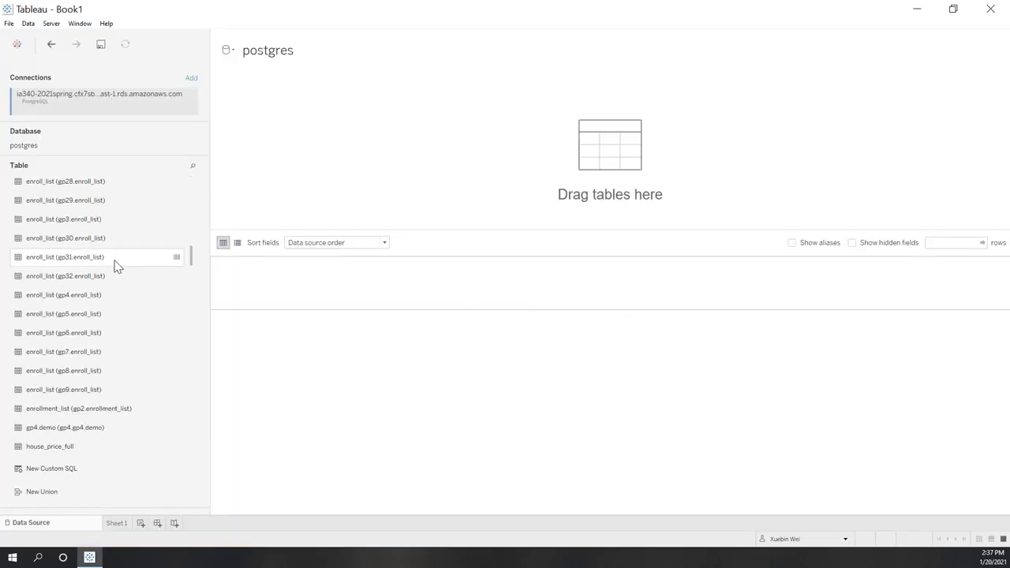
scroll(115, 264, down, 15)
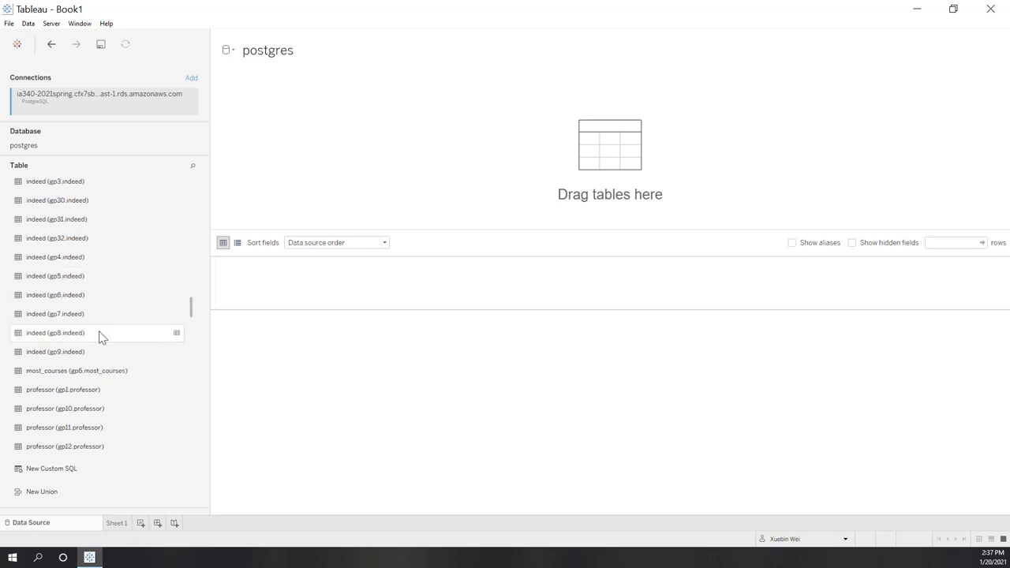
scroll(101, 337, down, 9)
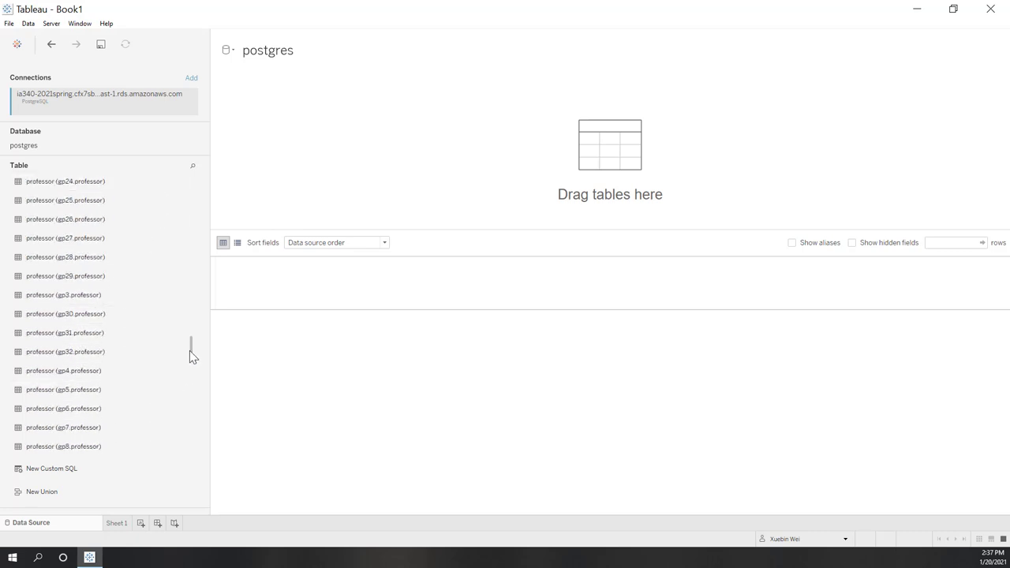
click(191, 166)
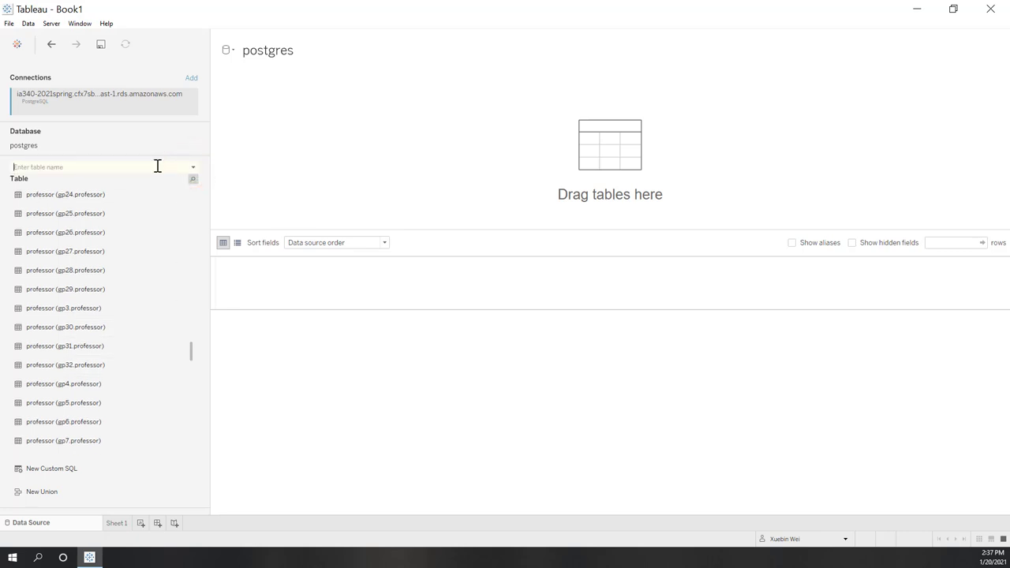
text(house)
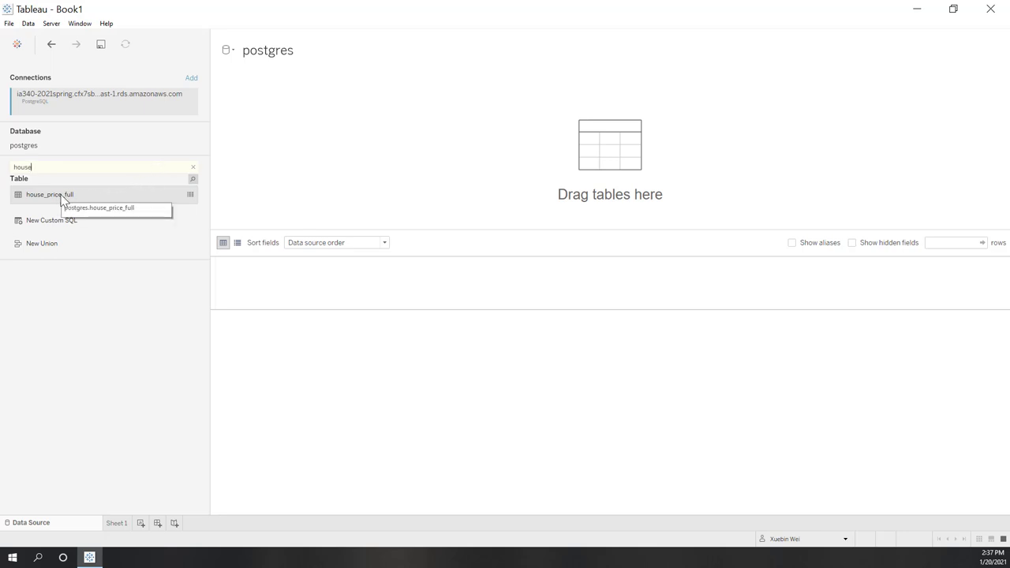
drag(61, 197, 283, 150)
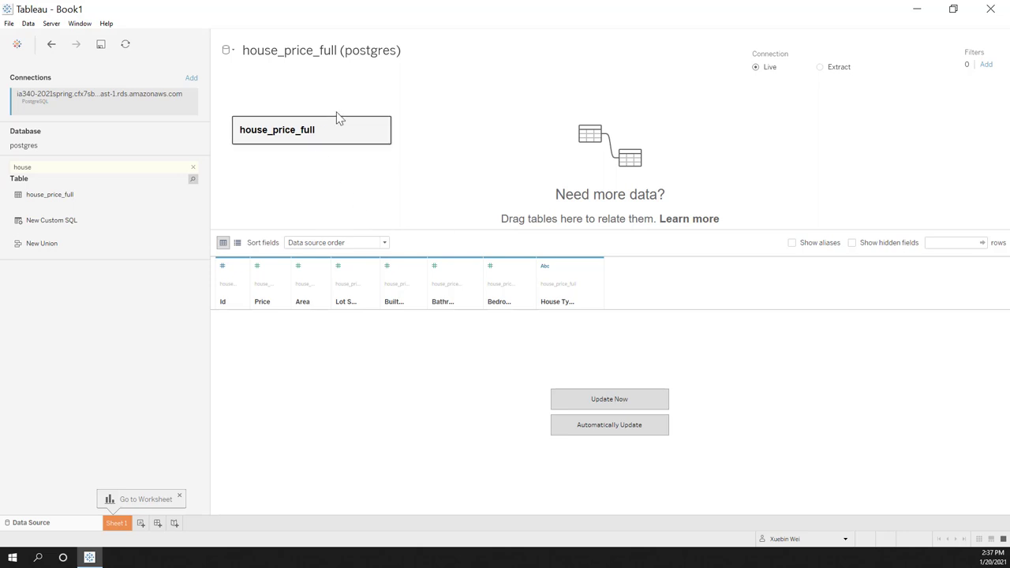
Step: Load the 633-row preview of house_price_full and widen the Lot Size column
click(614, 407)
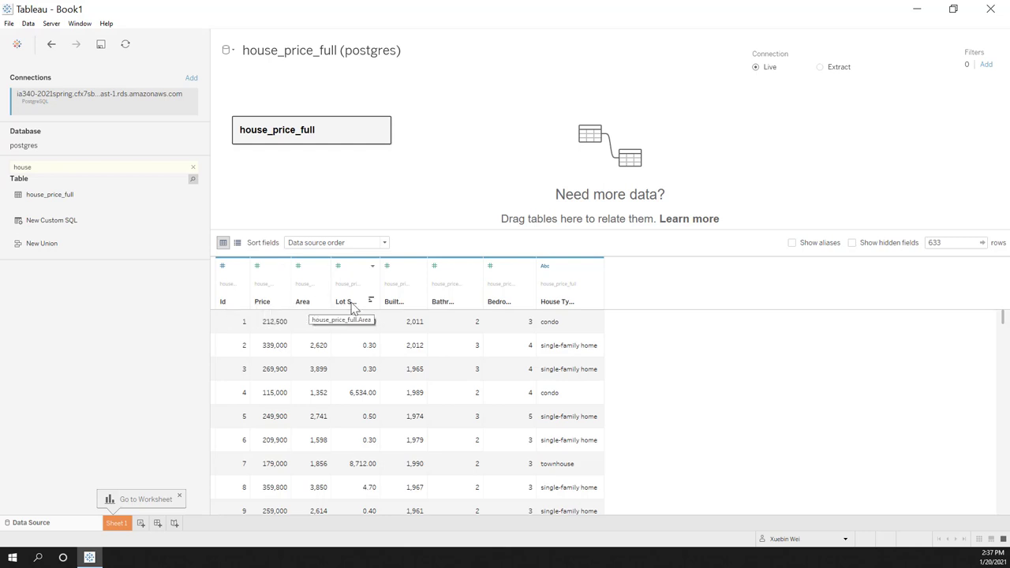
drag(380, 280, 410, 284)
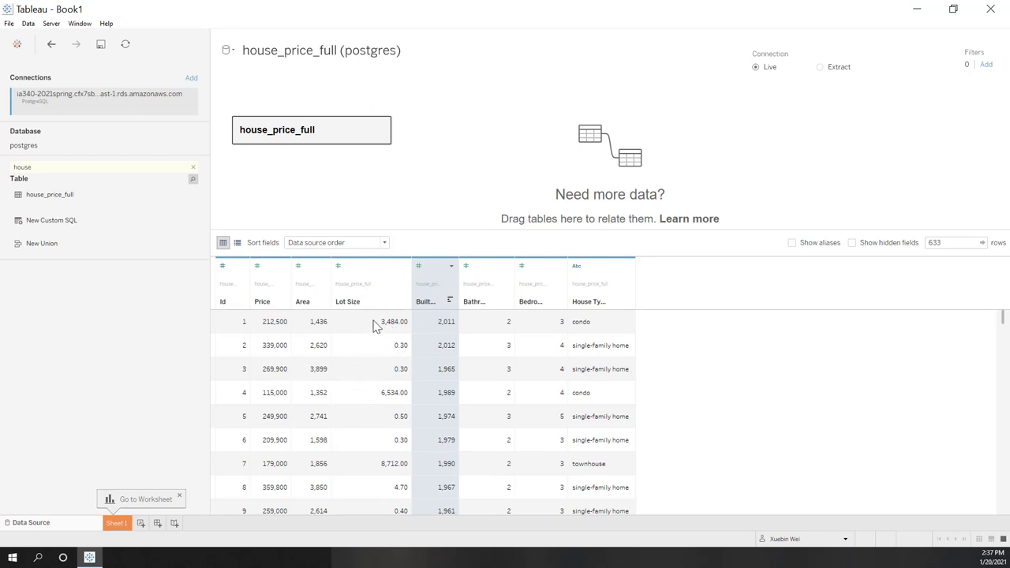
Step: Change the Built In field to a Date type, refresh the preview, and go to Sheet 1
double_click(459, 269)
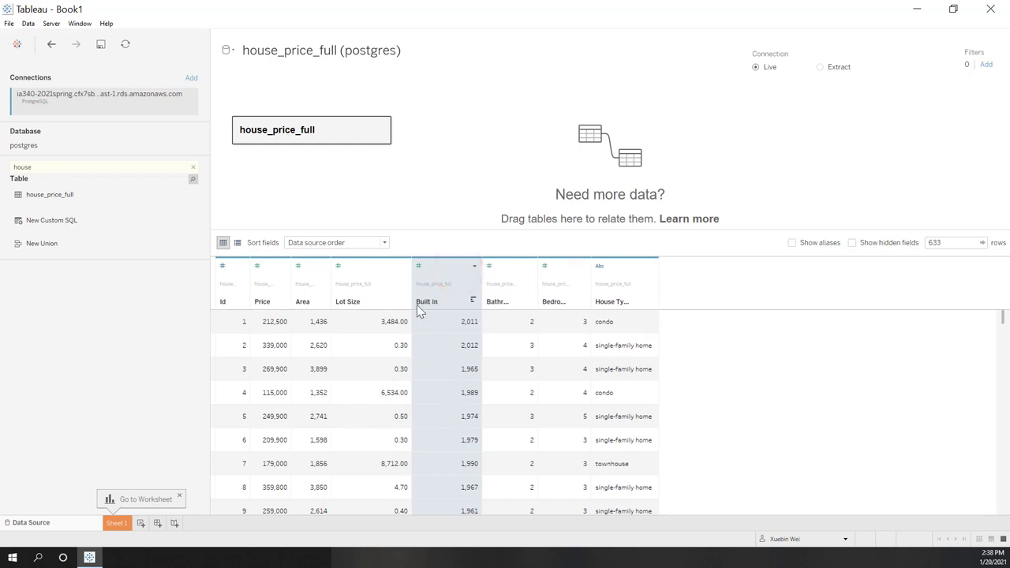
click(419, 267)
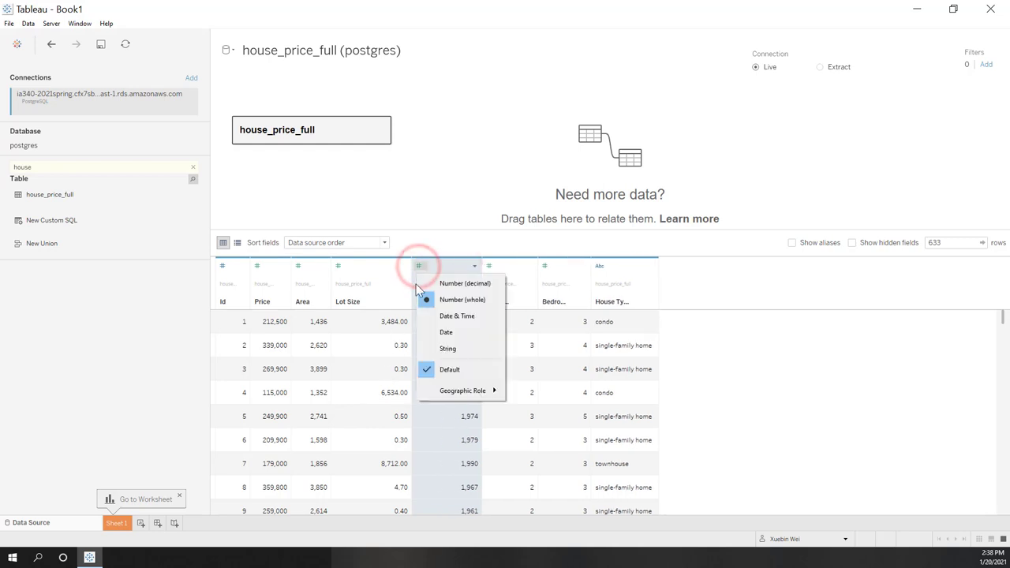
click(437, 332)
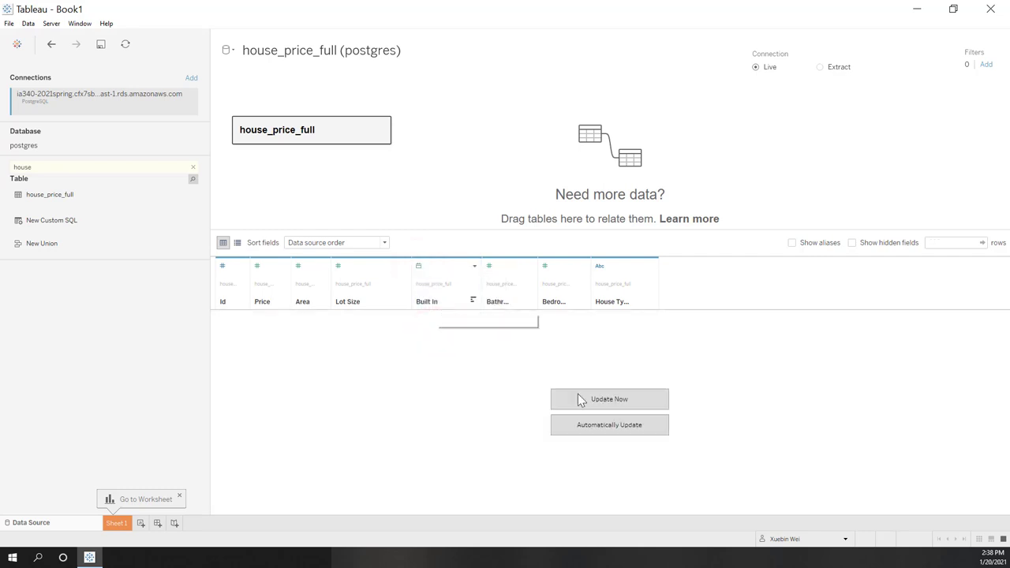
click(607, 401)
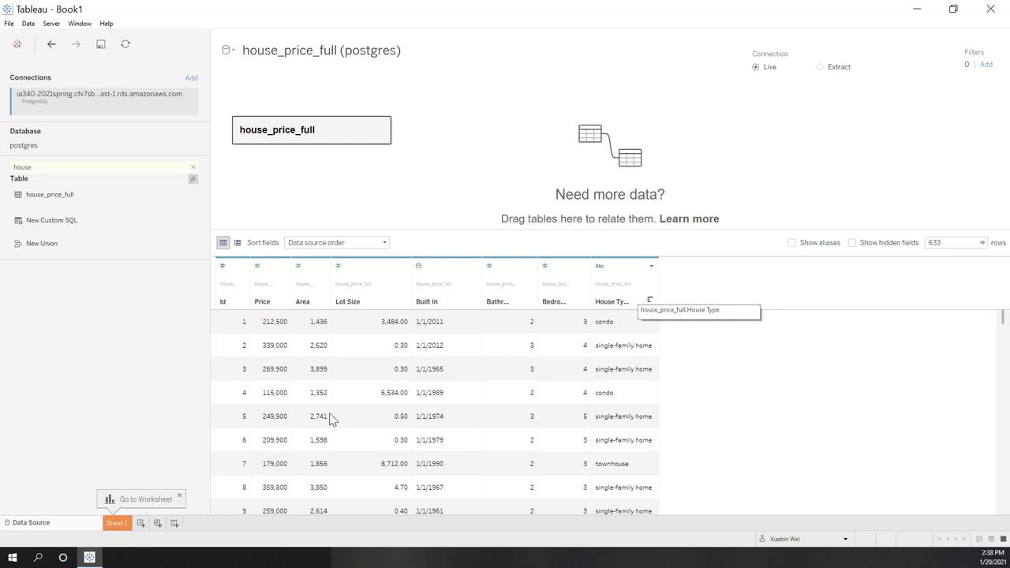
click(116, 524)
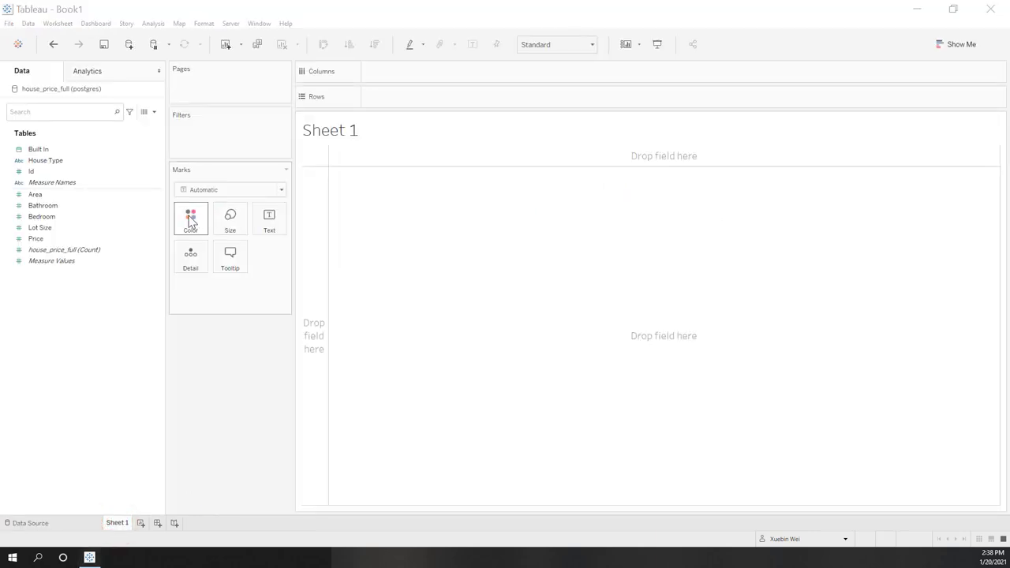
Step: Browse the Data pane fields Built In, House Type, Id, Area, Bathroom and Price
click(48, 151)
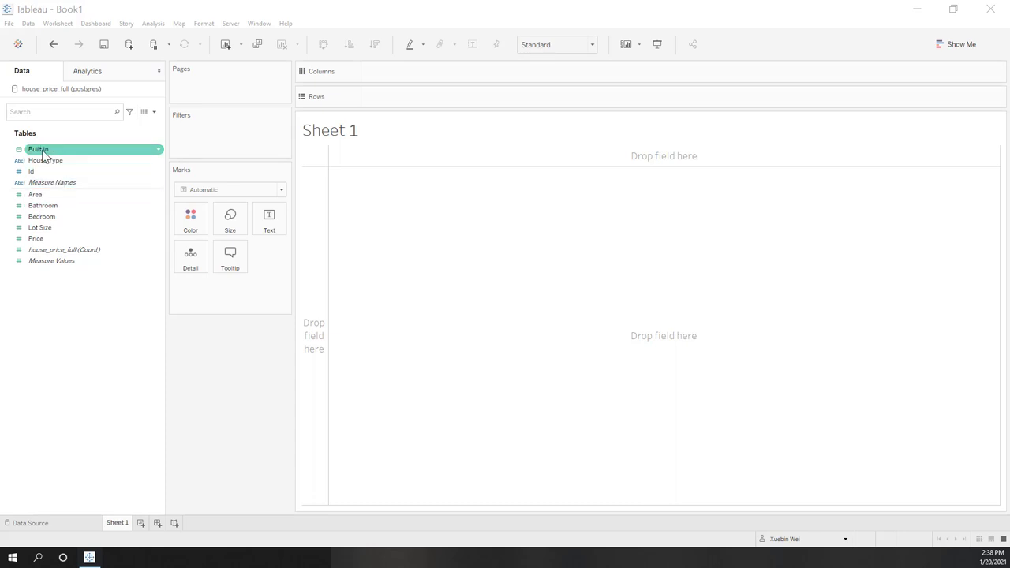
click(27, 162)
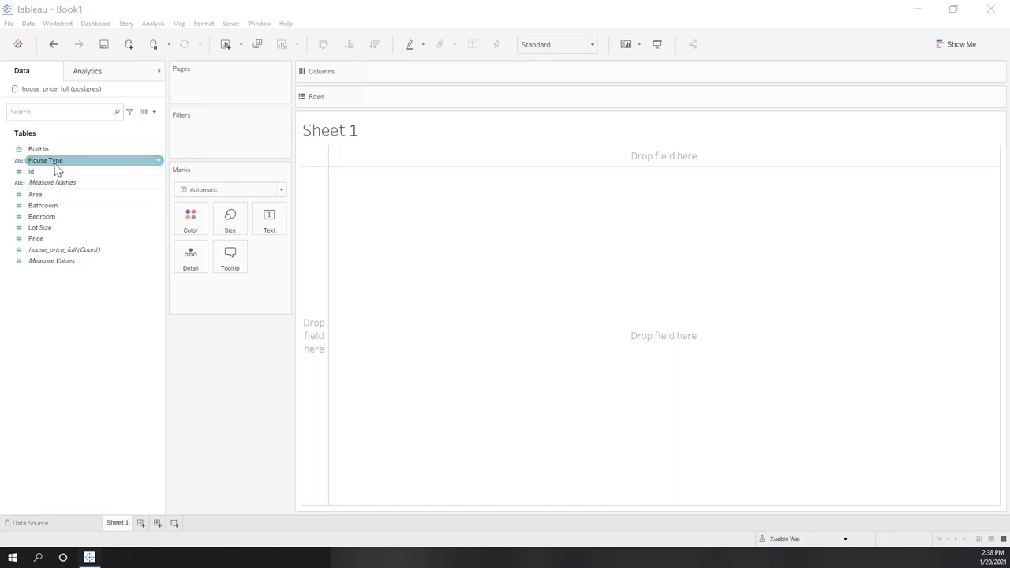
click(36, 172)
click(28, 149)
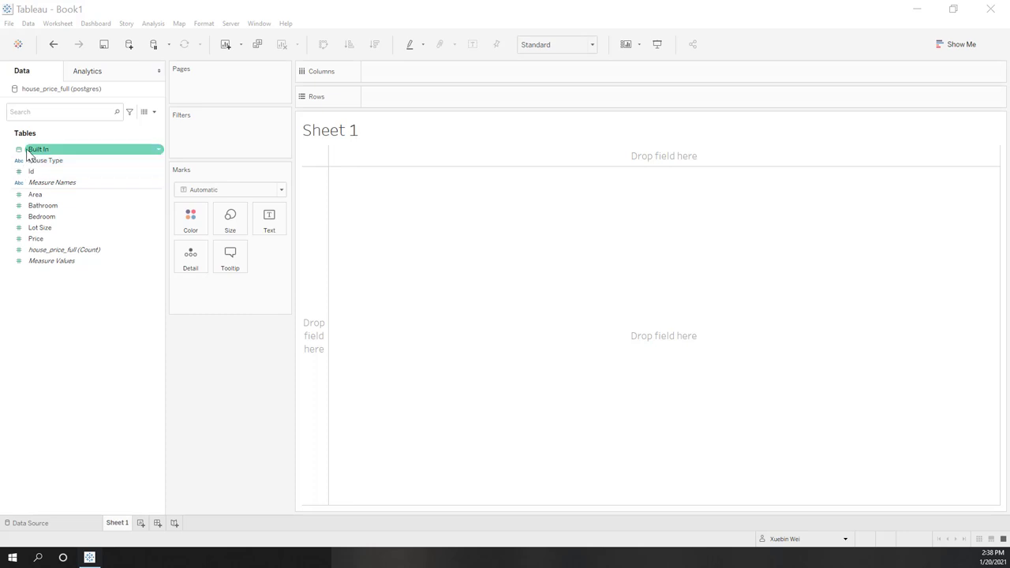
click(16, 161)
click(25, 150)
click(47, 183)
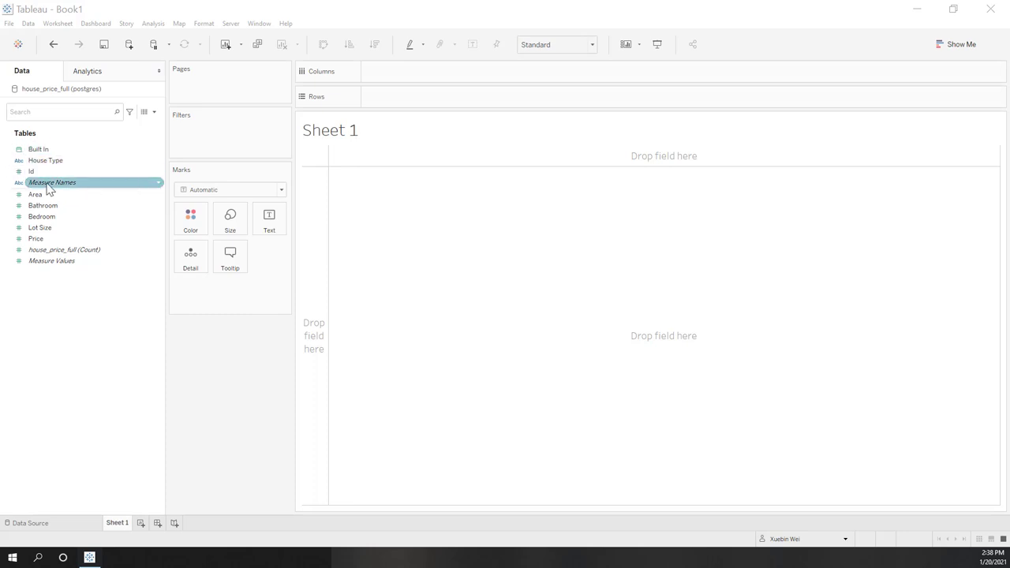
click(57, 195)
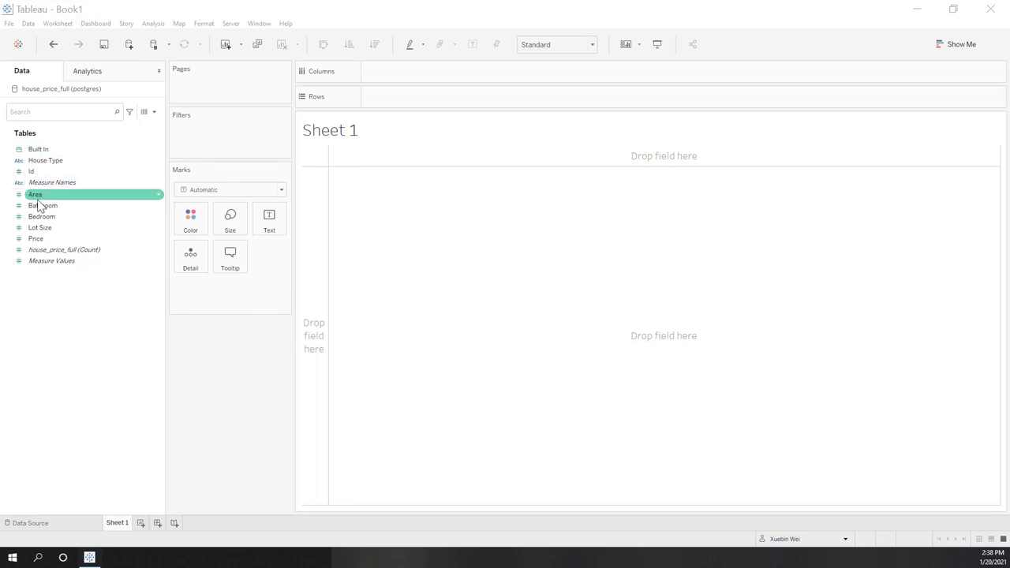
click(41, 206)
click(44, 240)
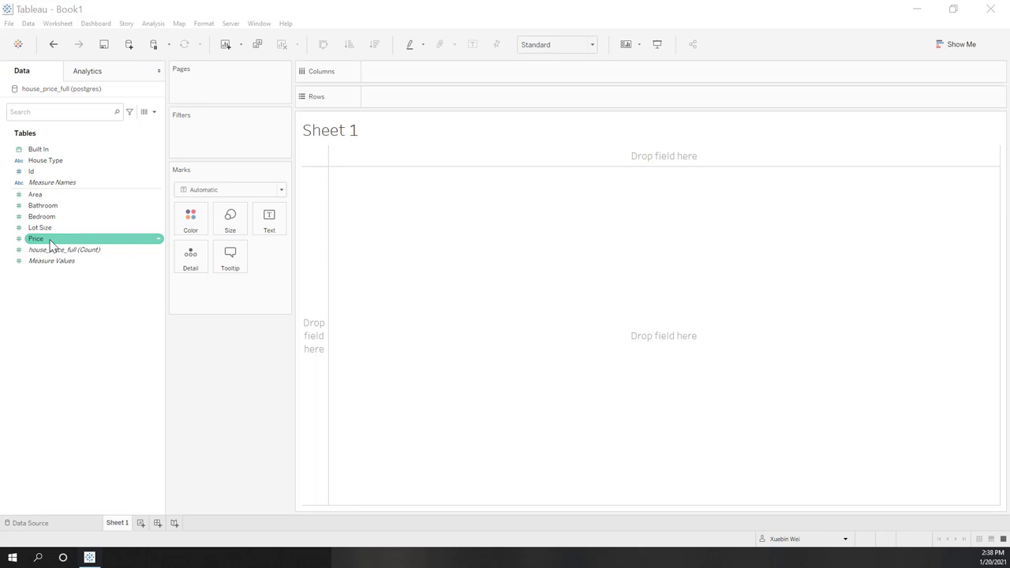
click(45, 197)
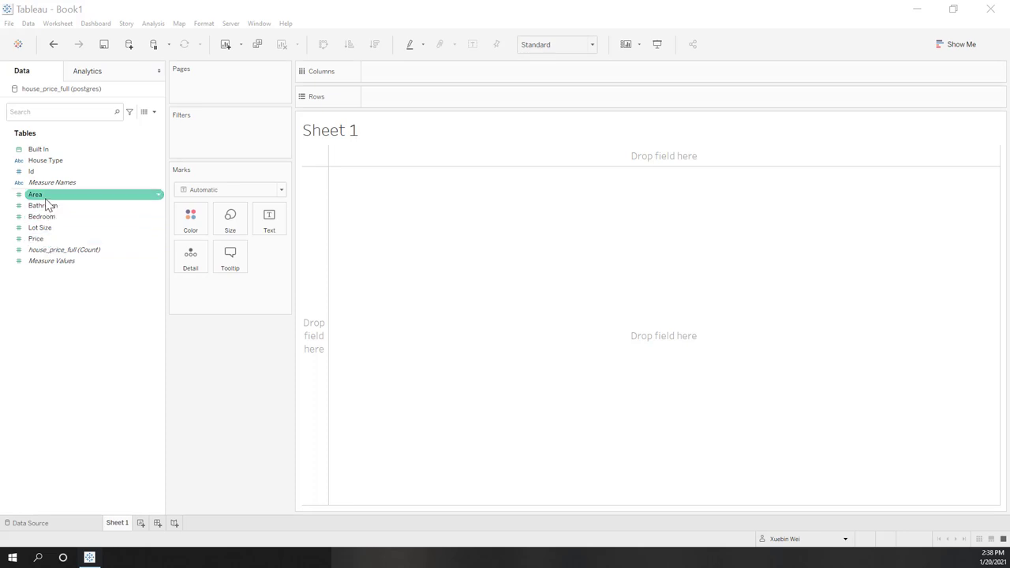
click(69, 340)
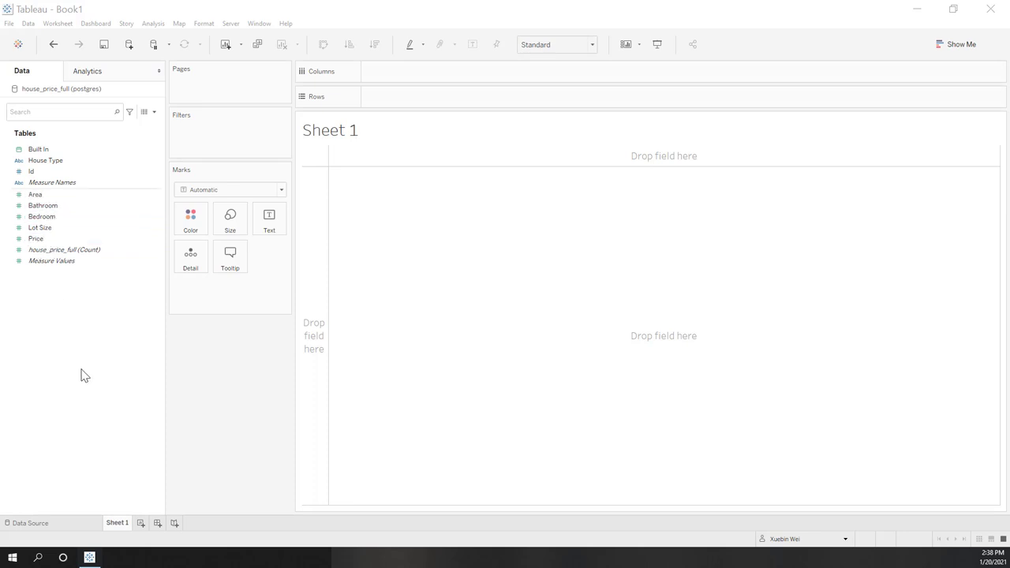
click(81, 370)
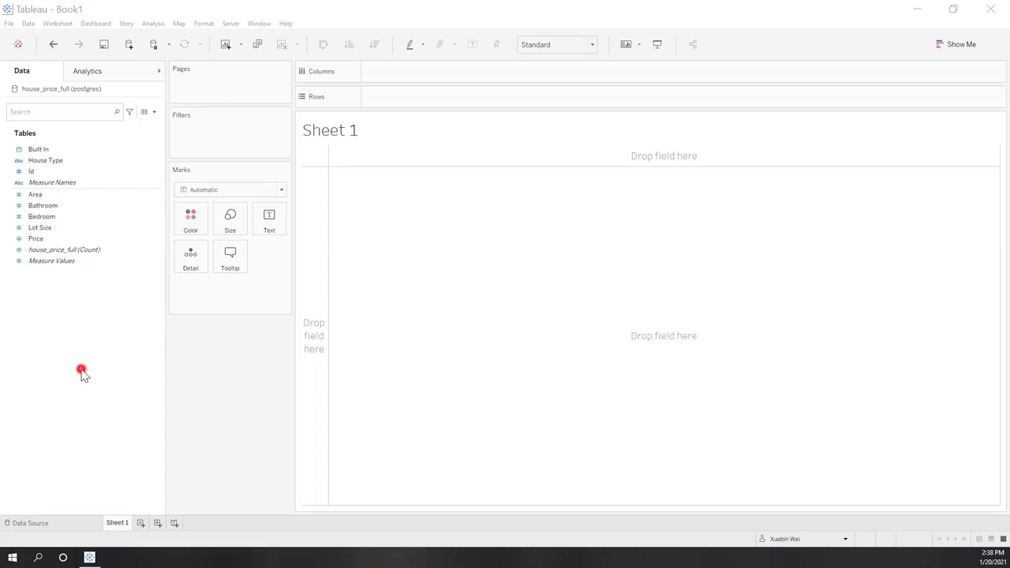
Step: Start a new calculated field from the Analysis menu
click(152, 24)
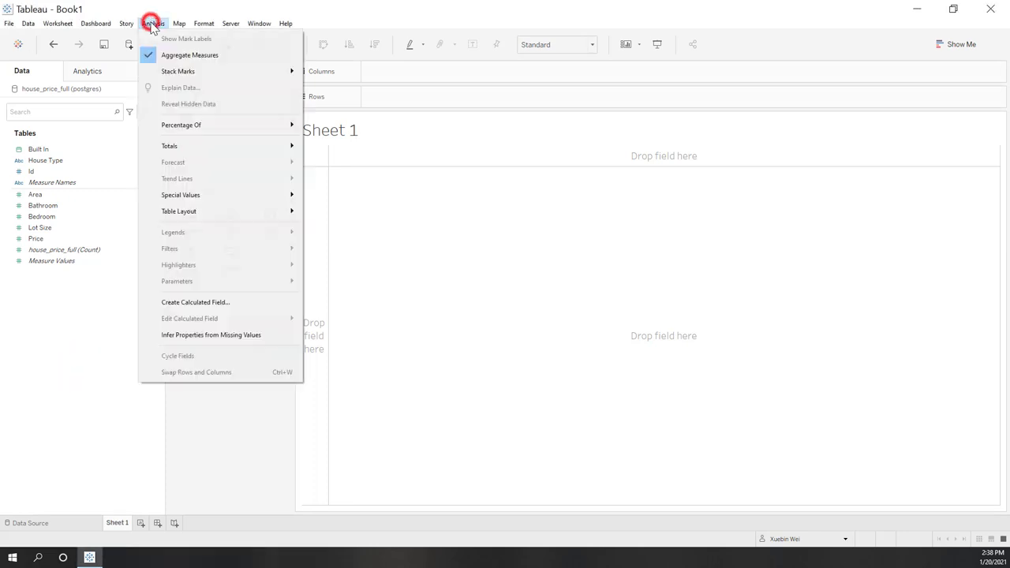
click(151, 23)
click(129, 24)
click(154, 24)
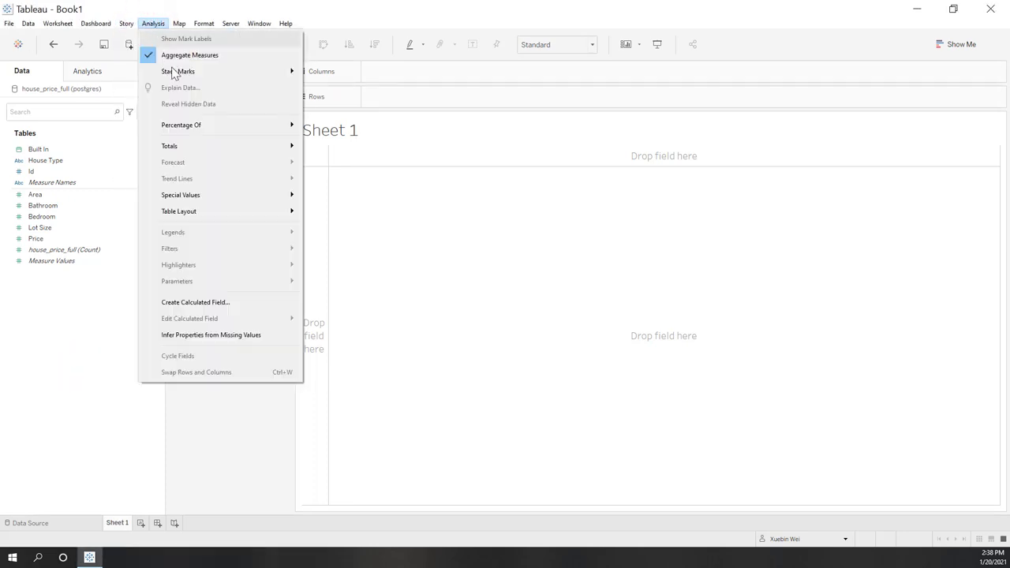
click(218, 304)
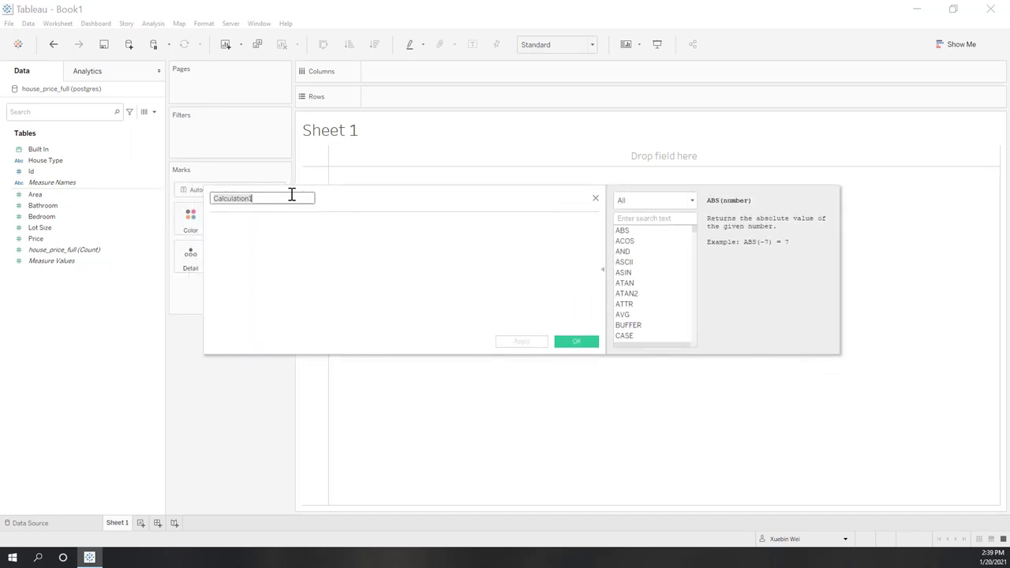
Step: Name the calculation 'unit price', define it as [Price]/[Area], and save it
click(289, 197)
text(unit price)
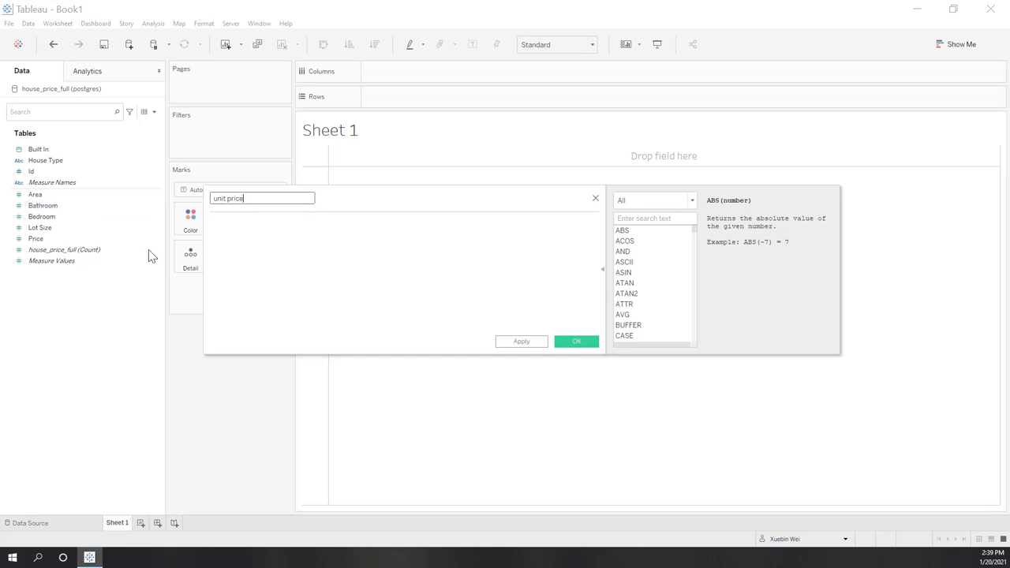
click(195, 260)
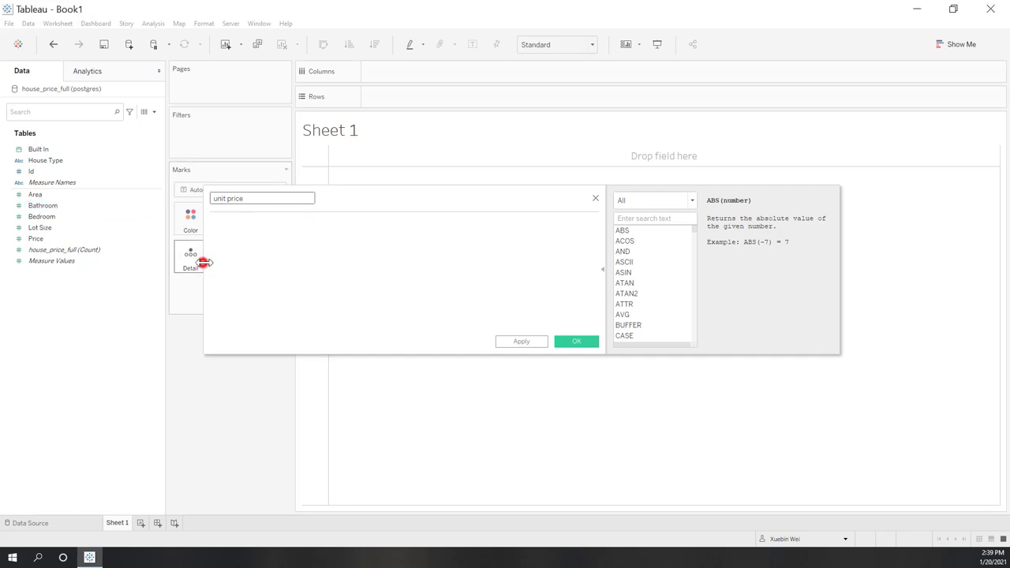
click(245, 251)
drag(52, 240, 359, 243)
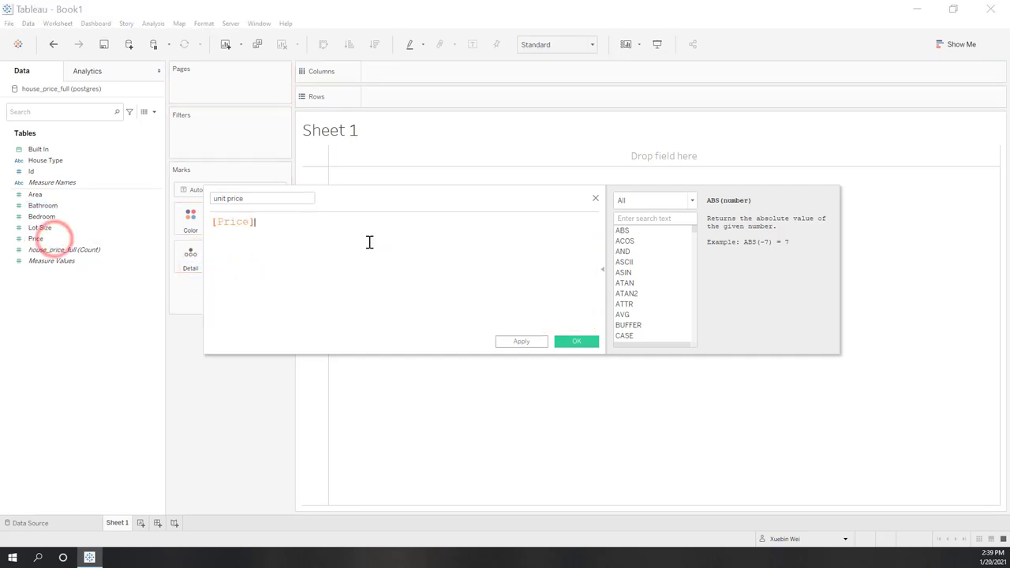
text(/)
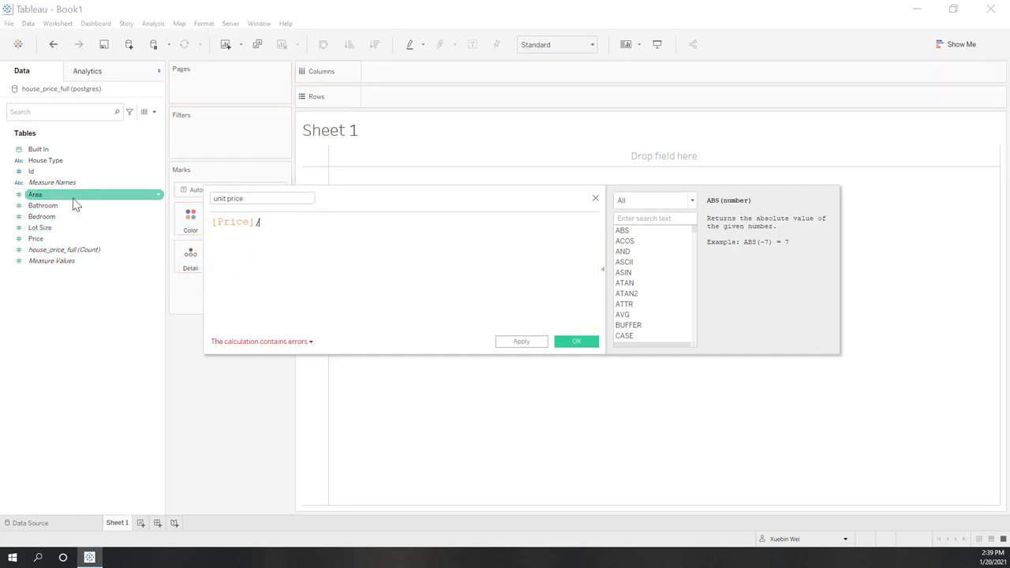
drag(71, 198, 395, 238)
click(401, 233)
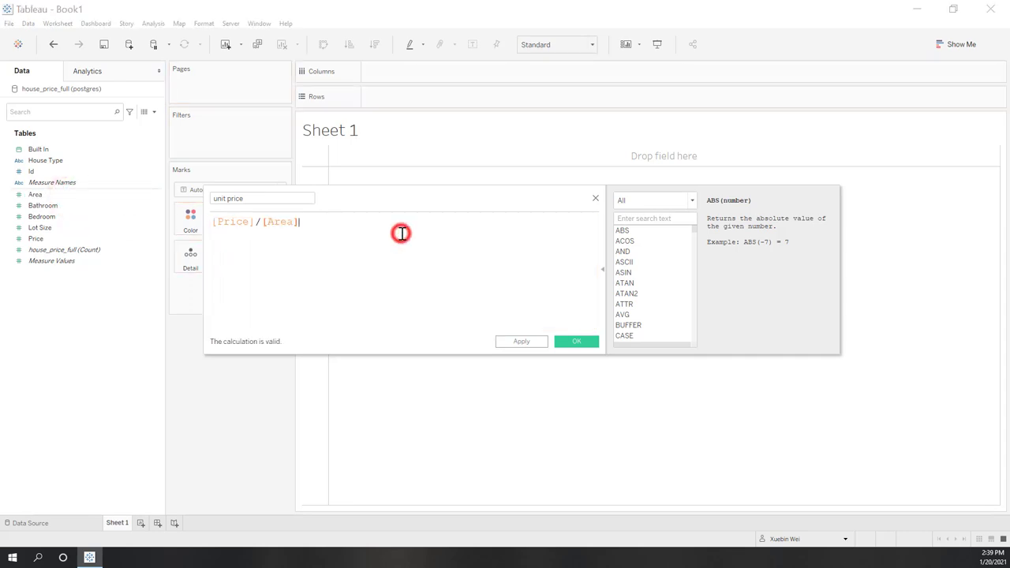
click(576, 344)
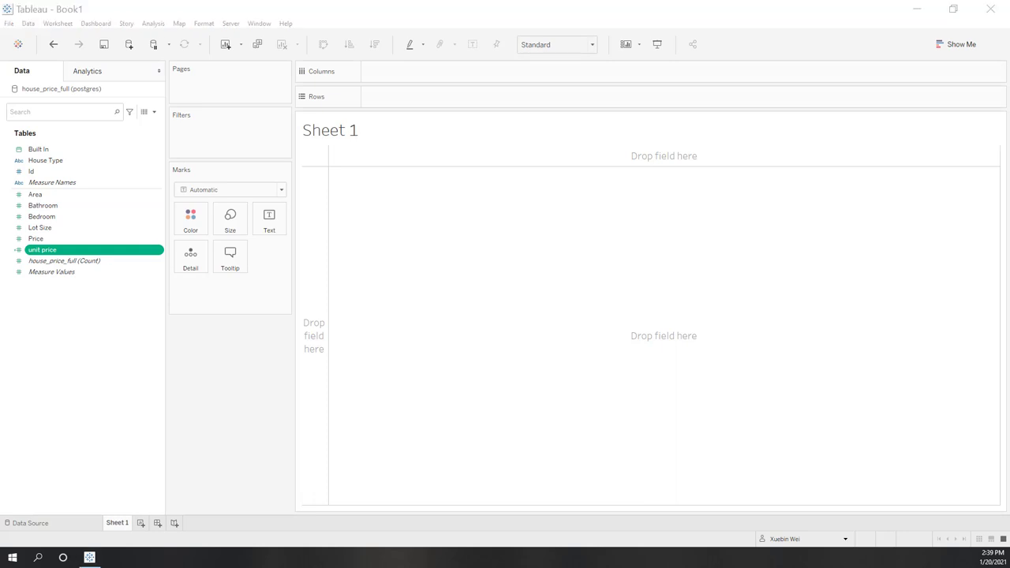
Step: Chart house_price_full (Count) as bars, one per House Type: condo, lot or land, single-family, townhouse
click(97, 334)
click(85, 263)
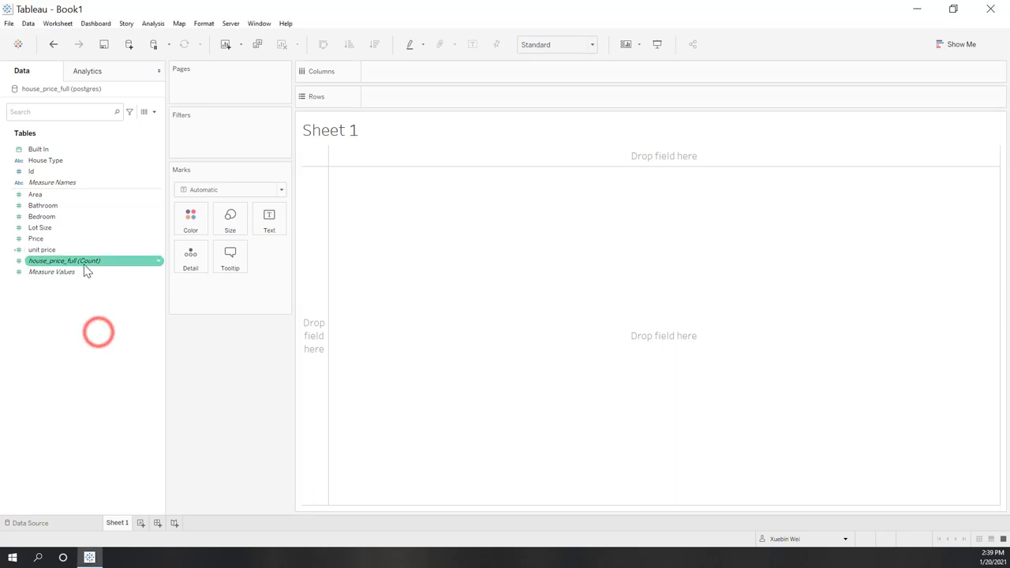
double_click(70, 268)
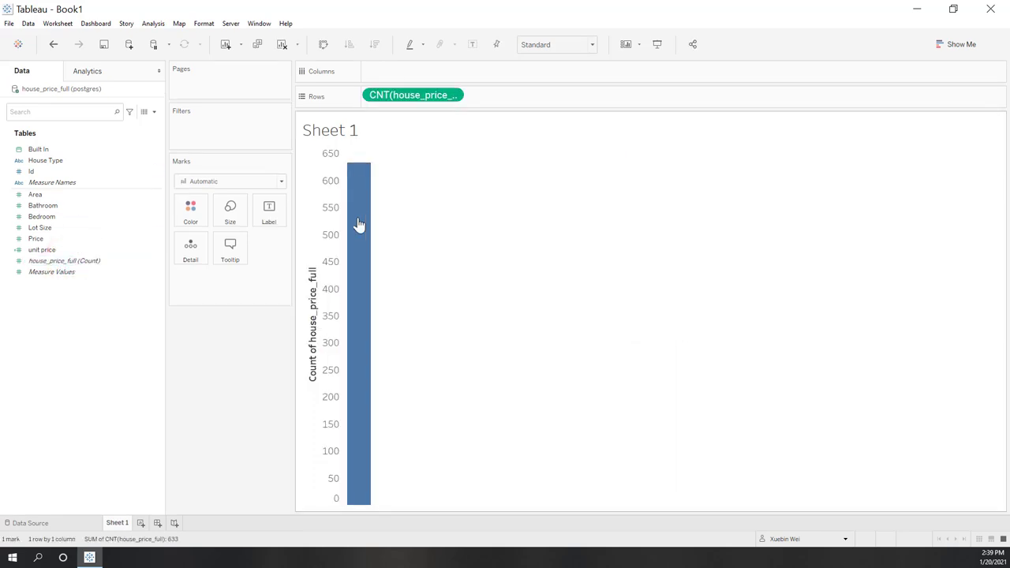
mouse_move(355, 233)
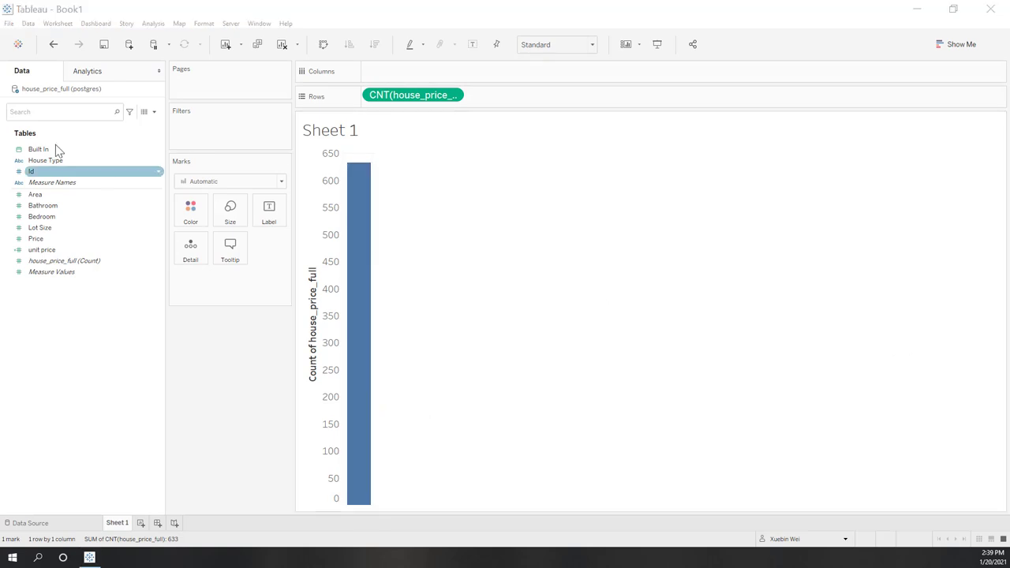
drag(55, 171, 190, 209)
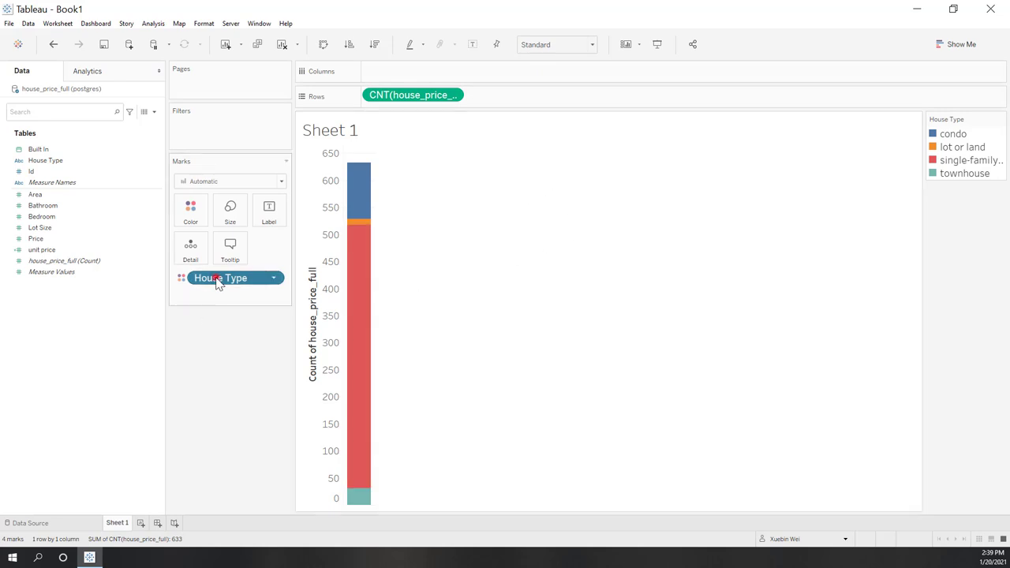
drag(218, 284, 385, 80)
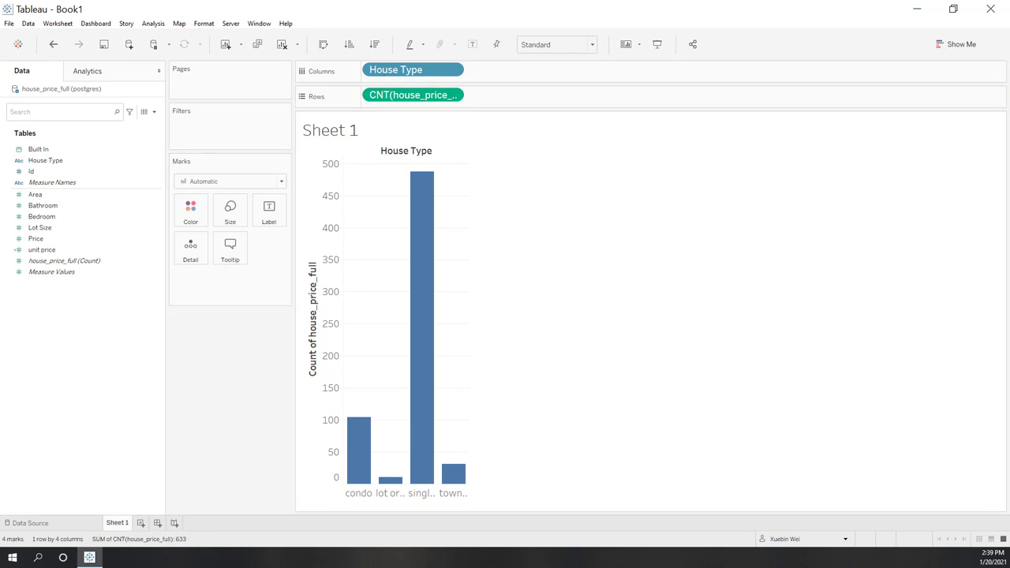
Step: Swap to horizontal bars, sort by count descending, and widen the House Type labels
mouse_move(361, 486)
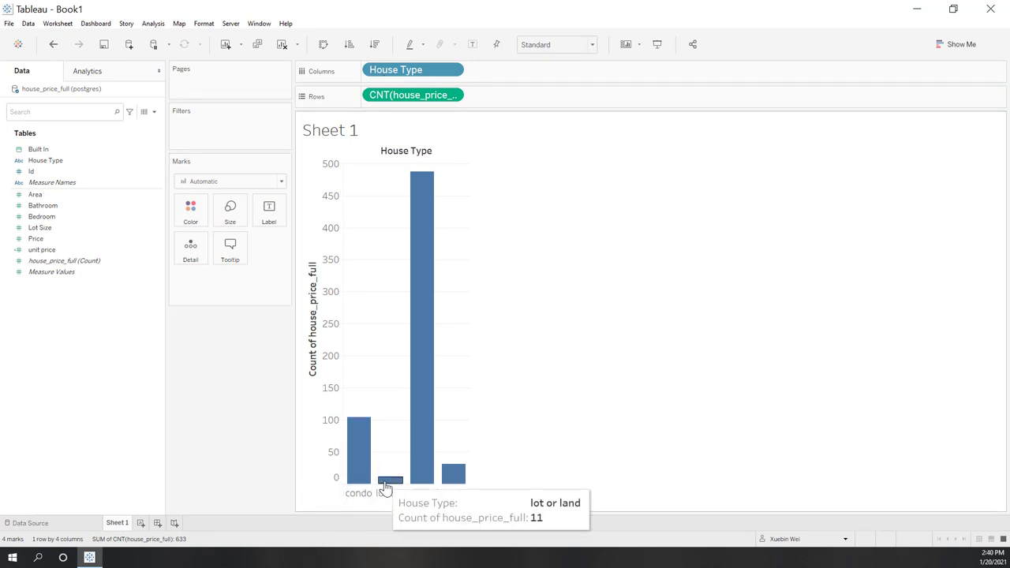
mouse_move(421, 481)
mouse_move(461, 481)
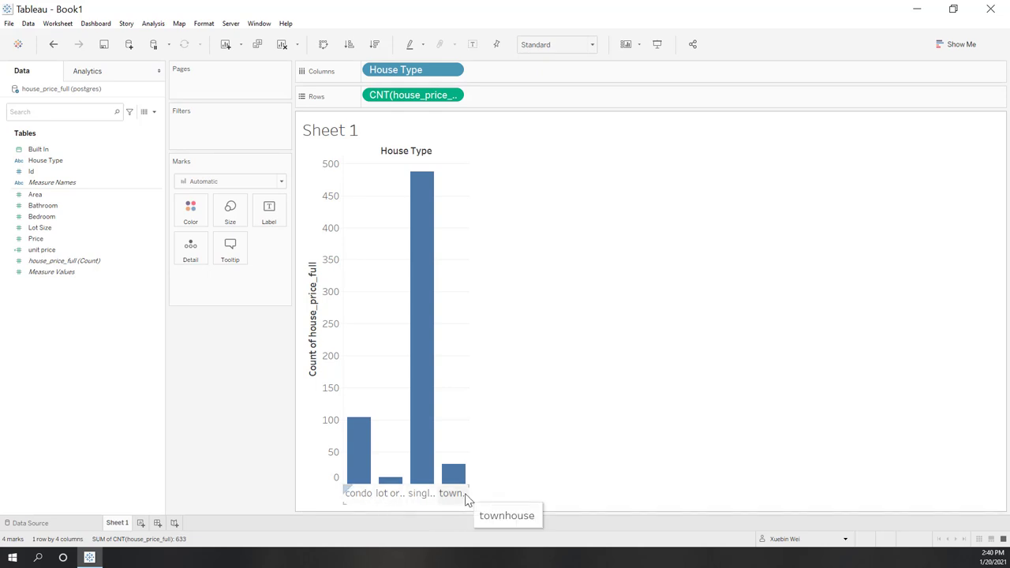
click(324, 44)
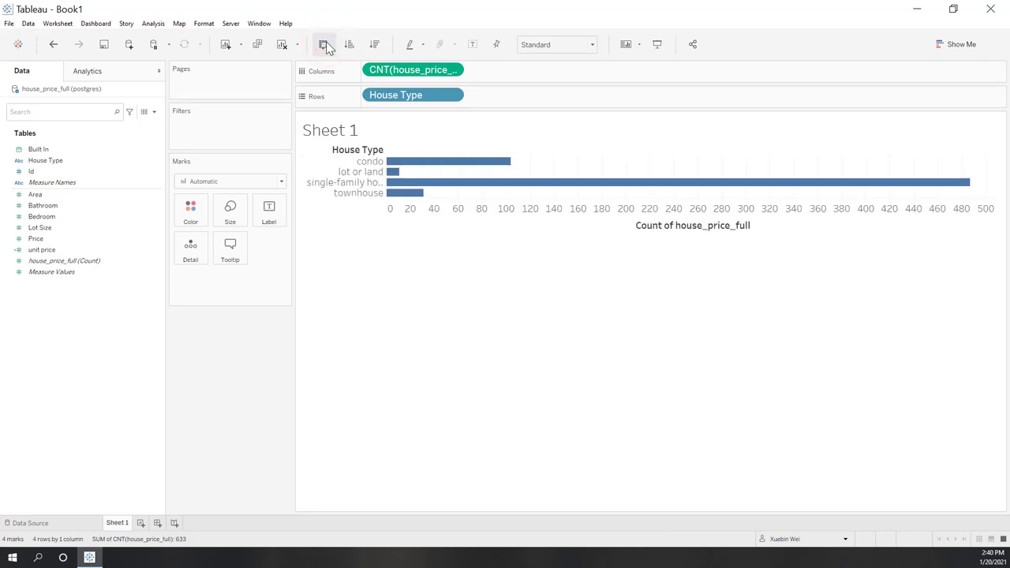
click(374, 46)
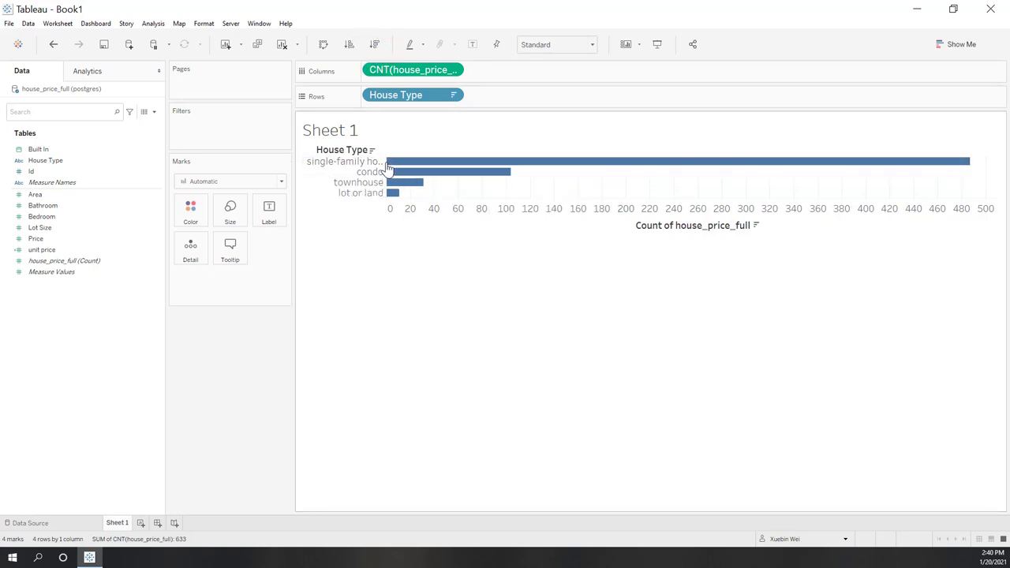
drag(385, 164, 407, 202)
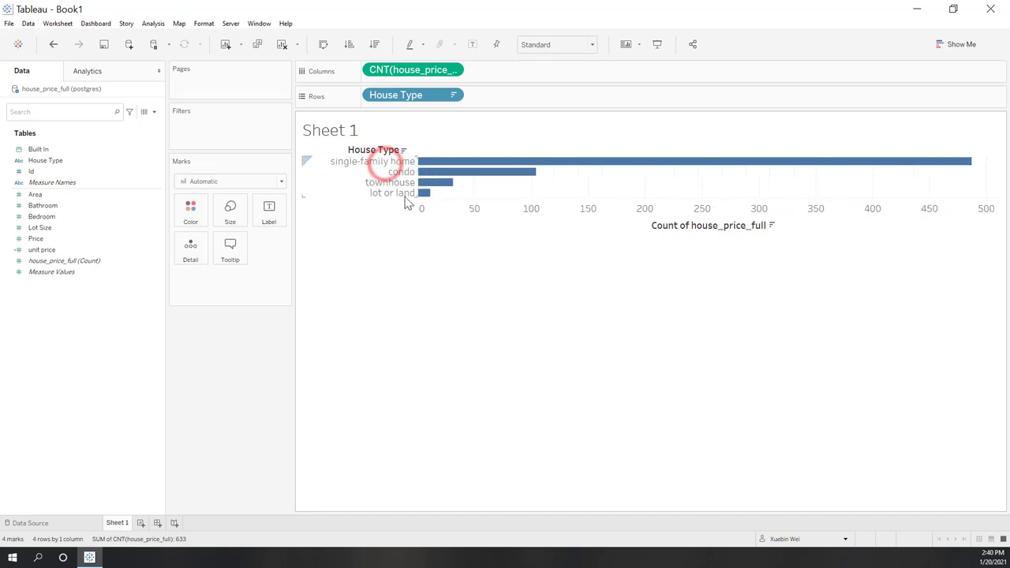
mouse_move(544, 165)
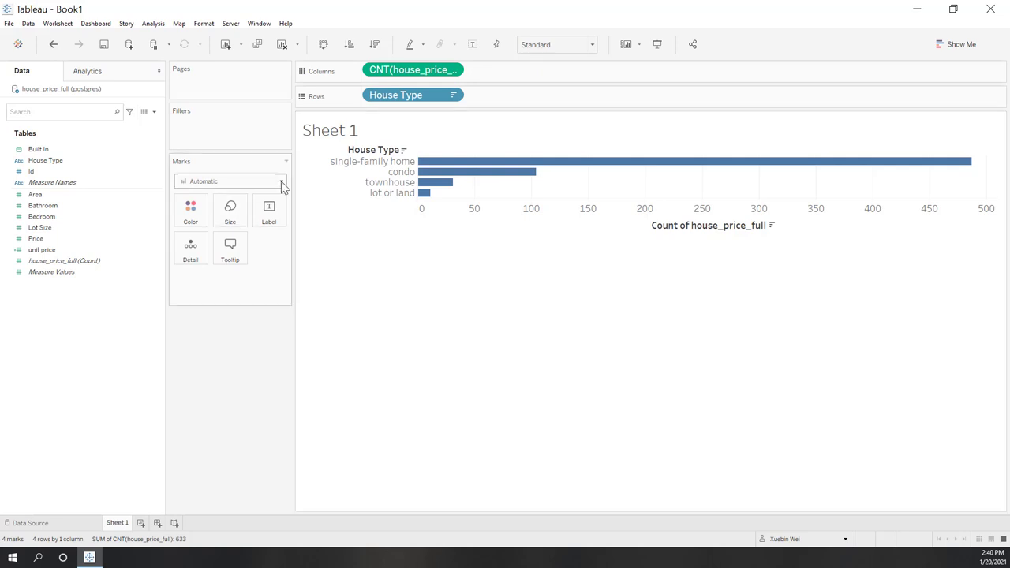
click(384, 194)
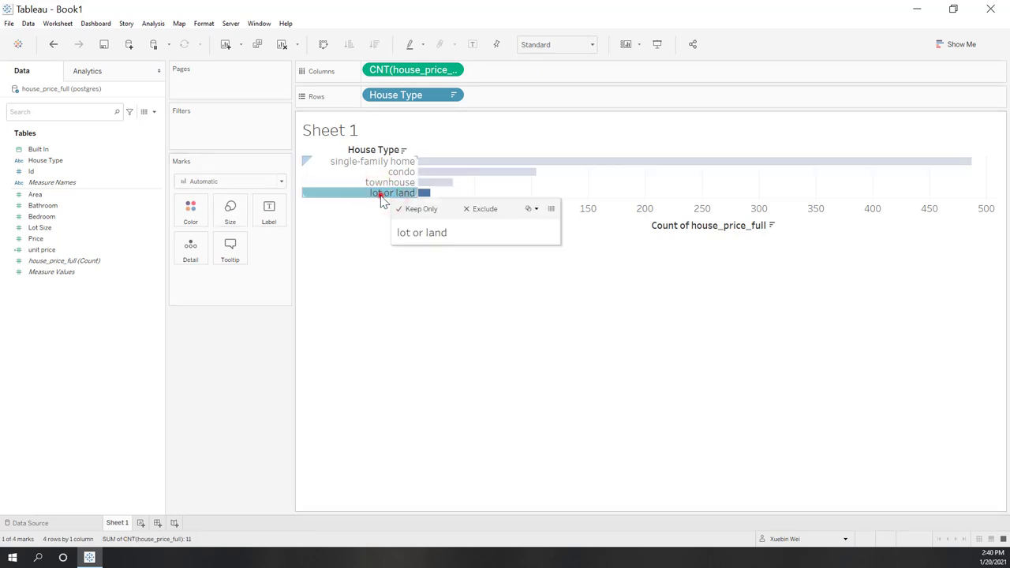
click(379, 196)
click(385, 192)
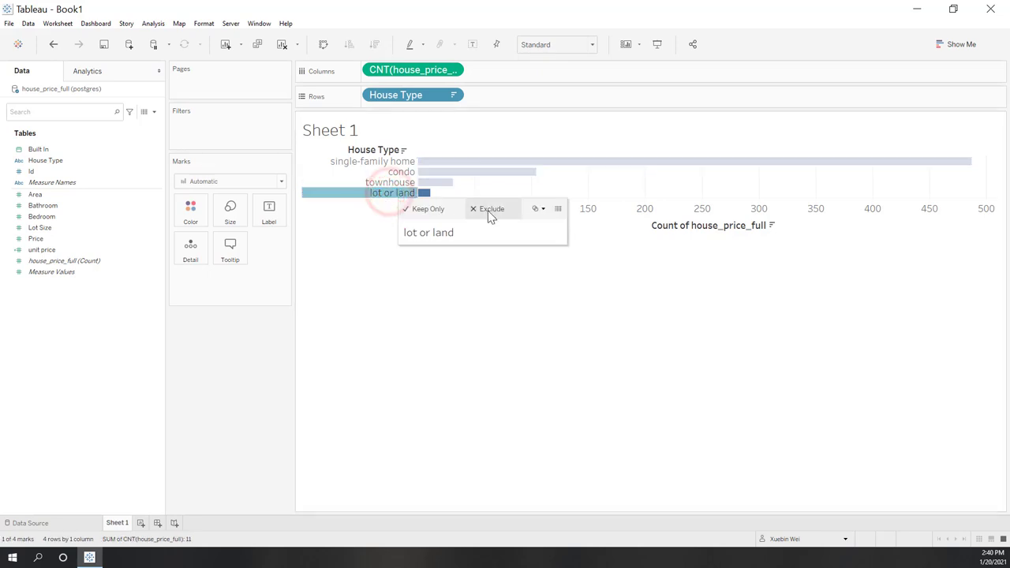
click(490, 211)
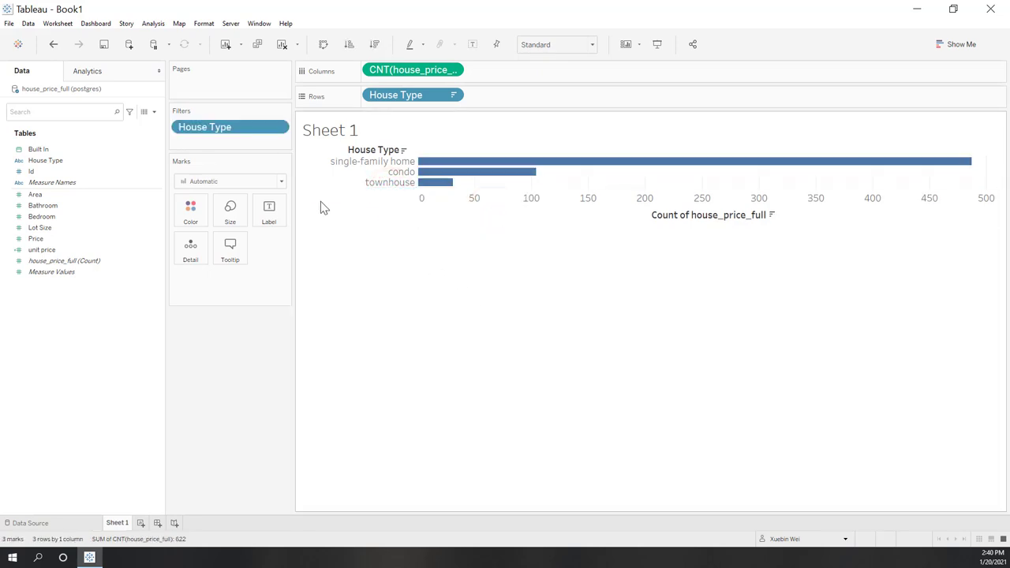
right_click(235, 130)
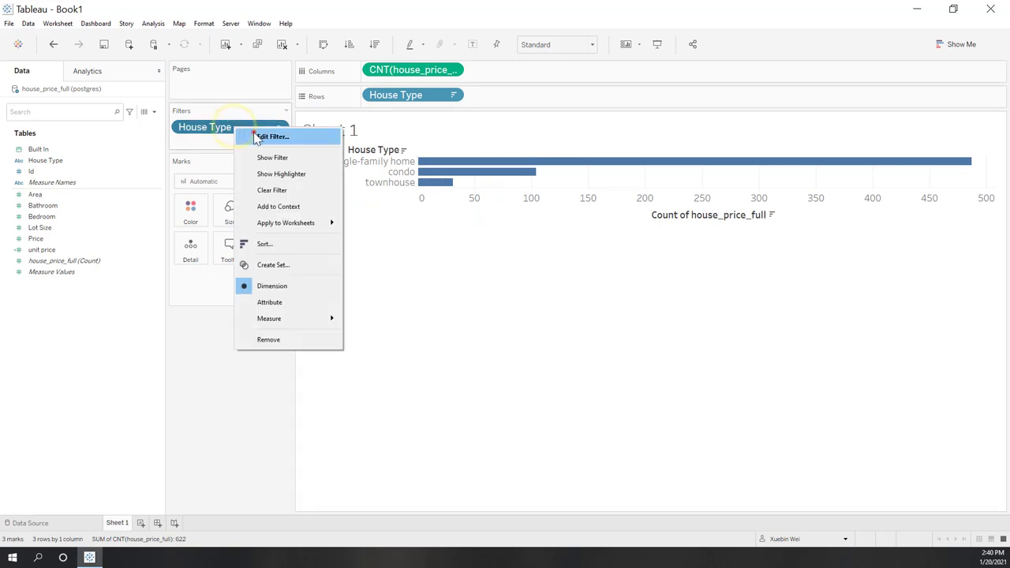
click(273, 137)
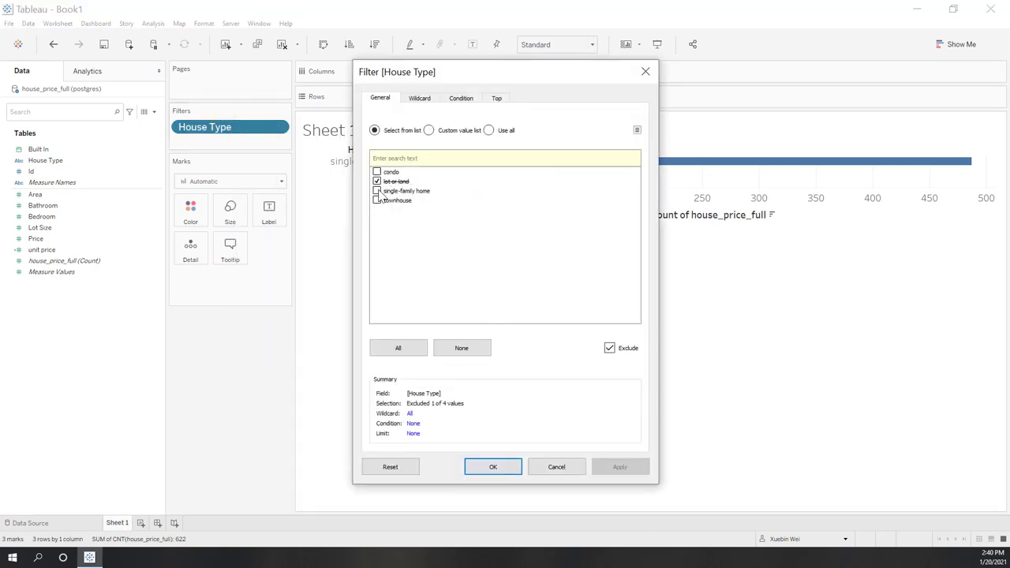
click(556, 470)
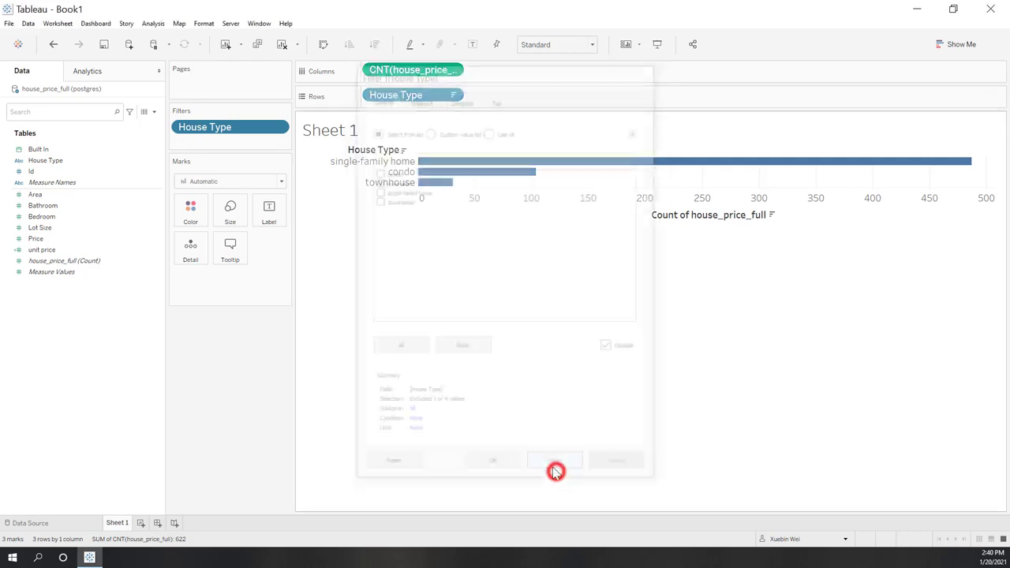
click(53, 45)
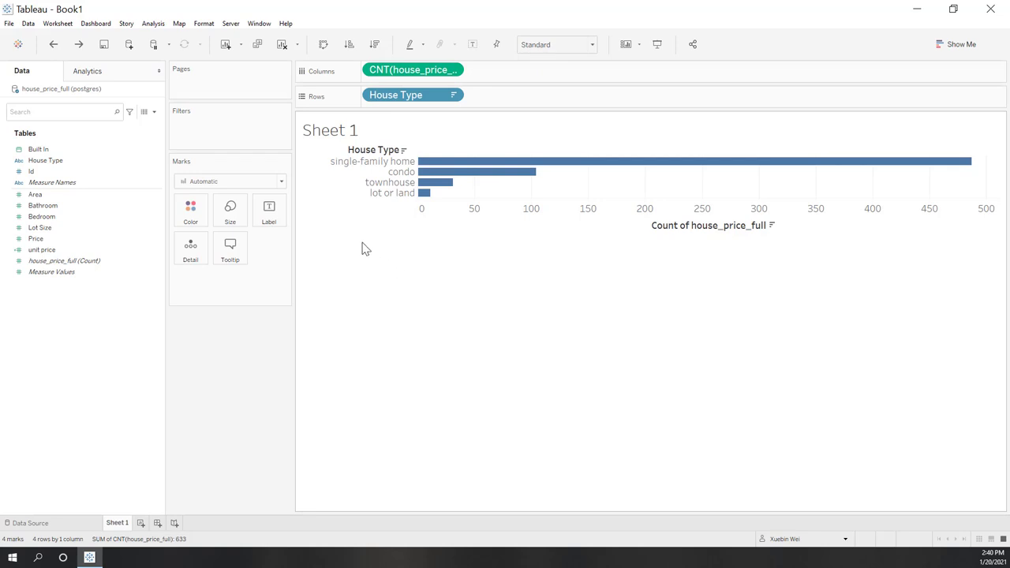
Step: Group townhouse with lot or land into one bar and re-sort bars by count descending
click(384, 183)
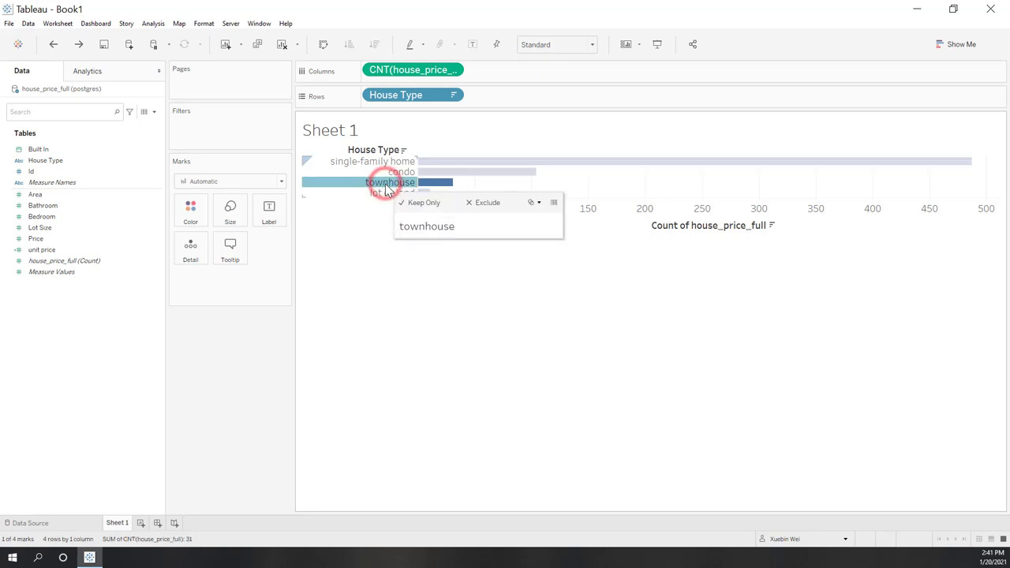
ctrl+click(382, 194)
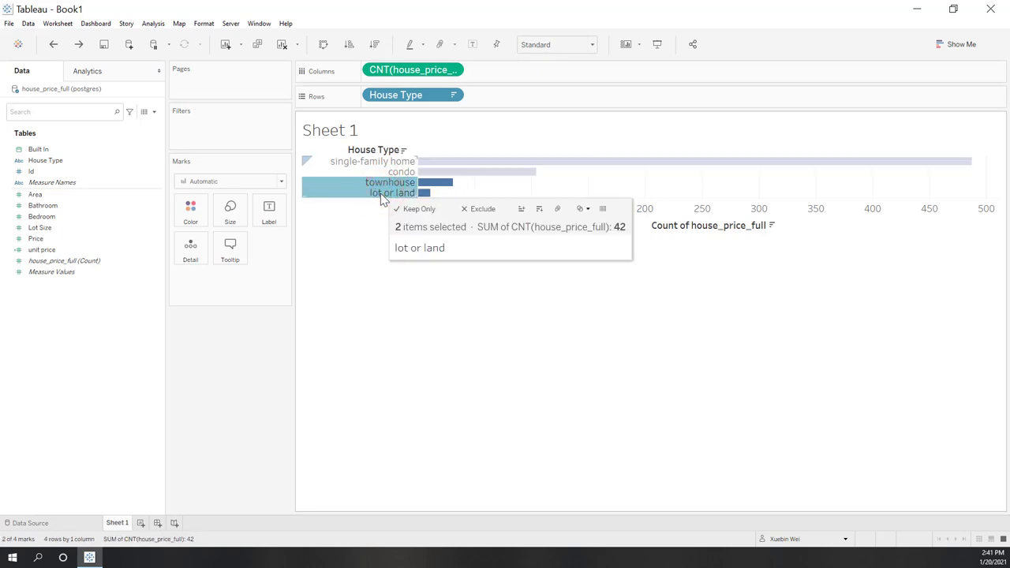
click(559, 212)
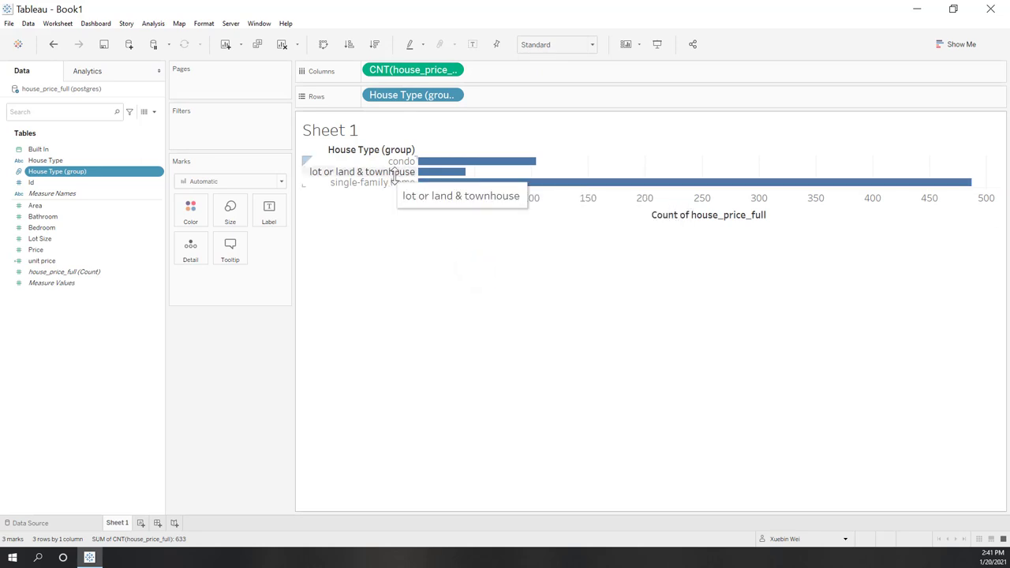
mouse_move(446, 180)
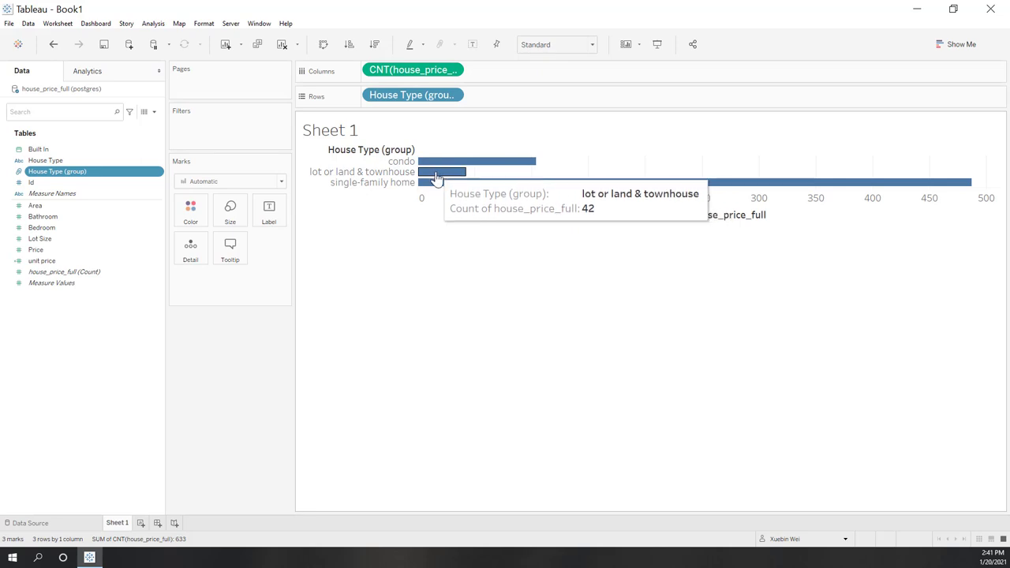
click(375, 44)
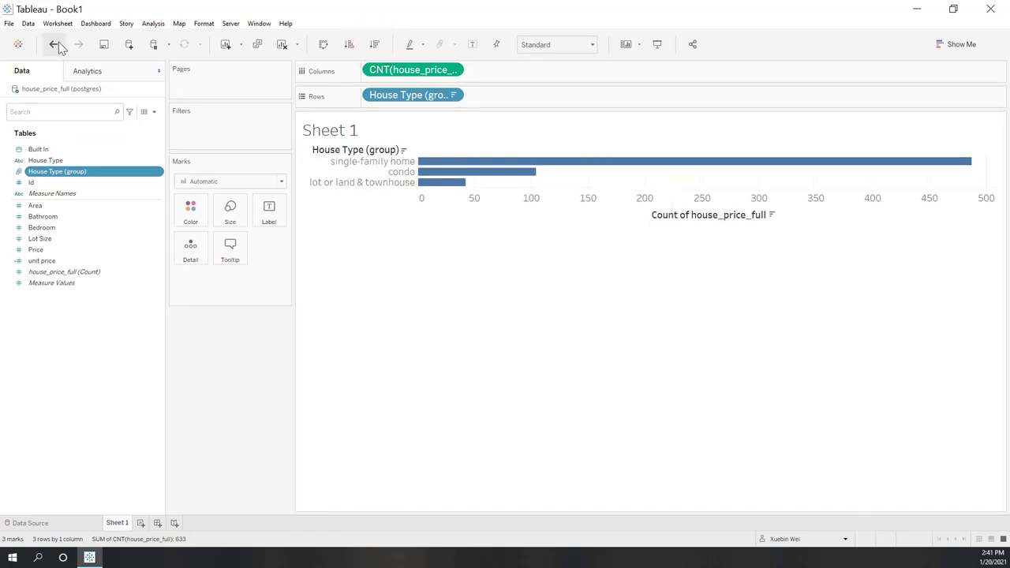
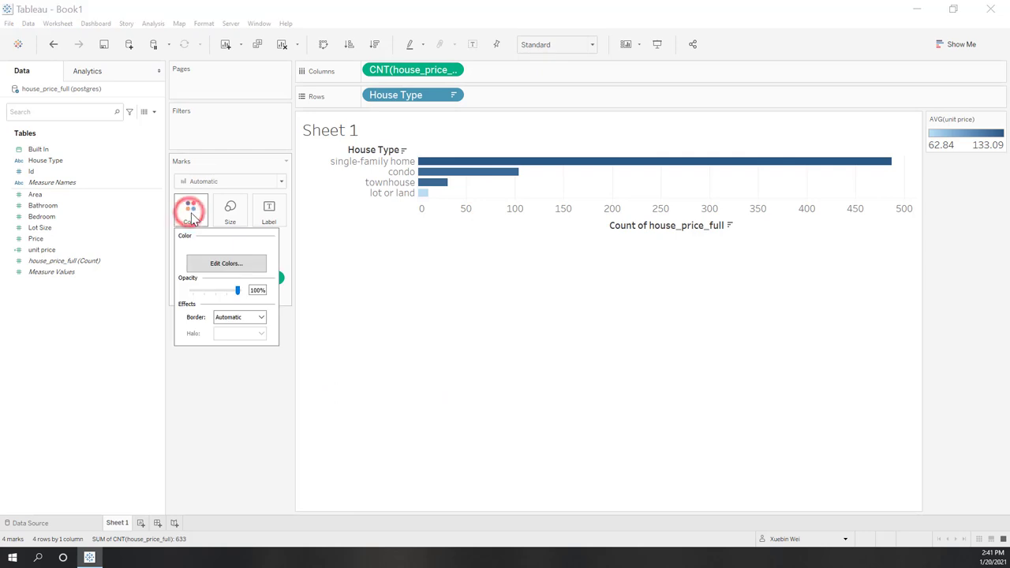
Step: Apply the Orange palette to the average unit price colours on the House Type bars
click(231, 264)
click(473, 223)
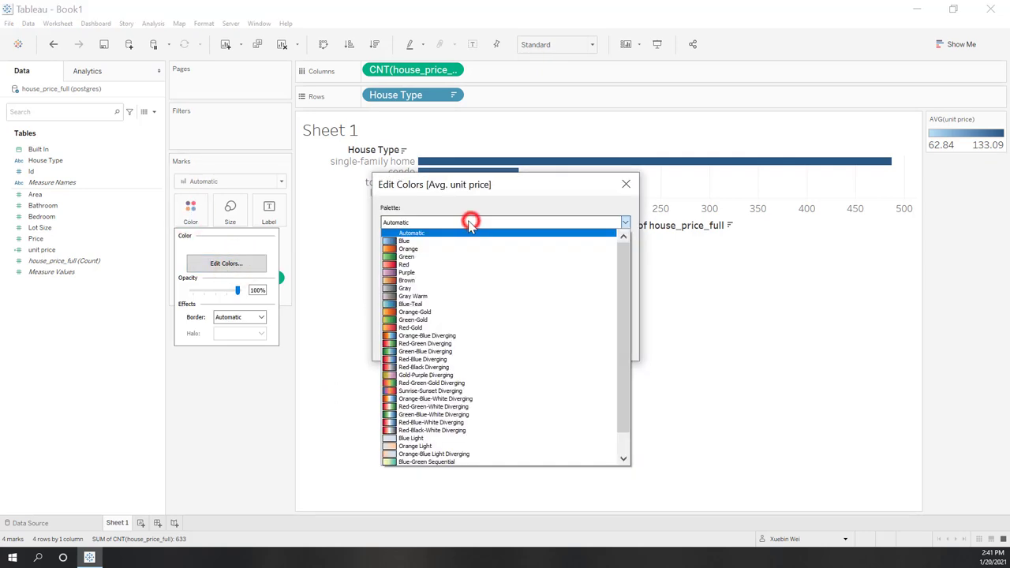
click(442, 253)
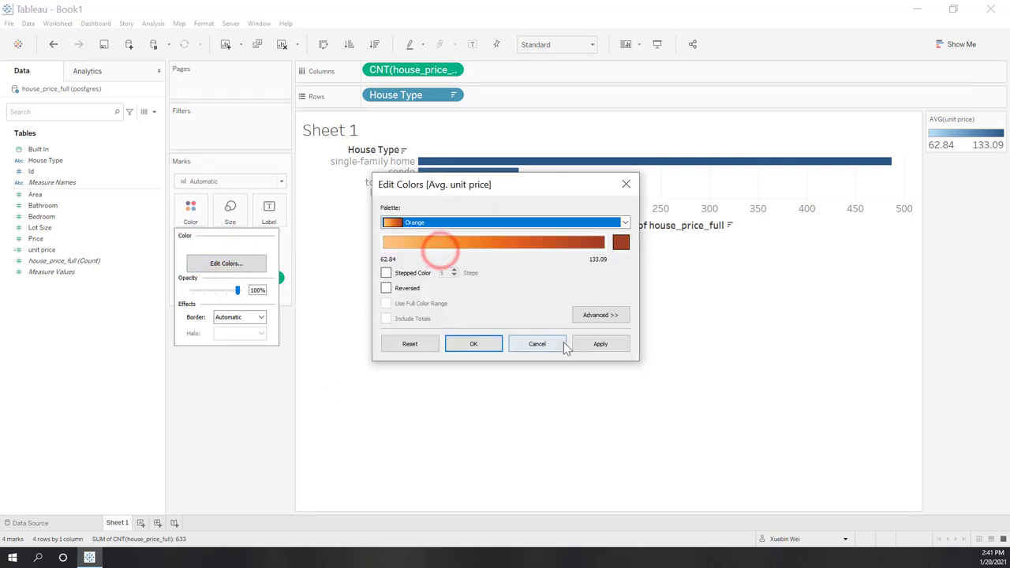
click(473, 345)
click(479, 371)
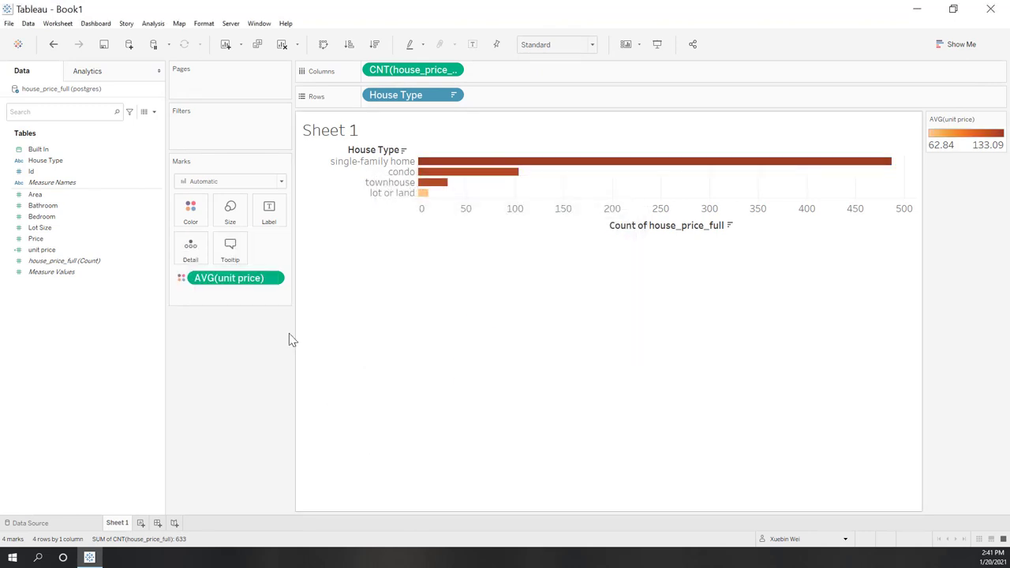
Step: Select the AVG(unit price) colour field on the Marks card
mouse_move(467, 164)
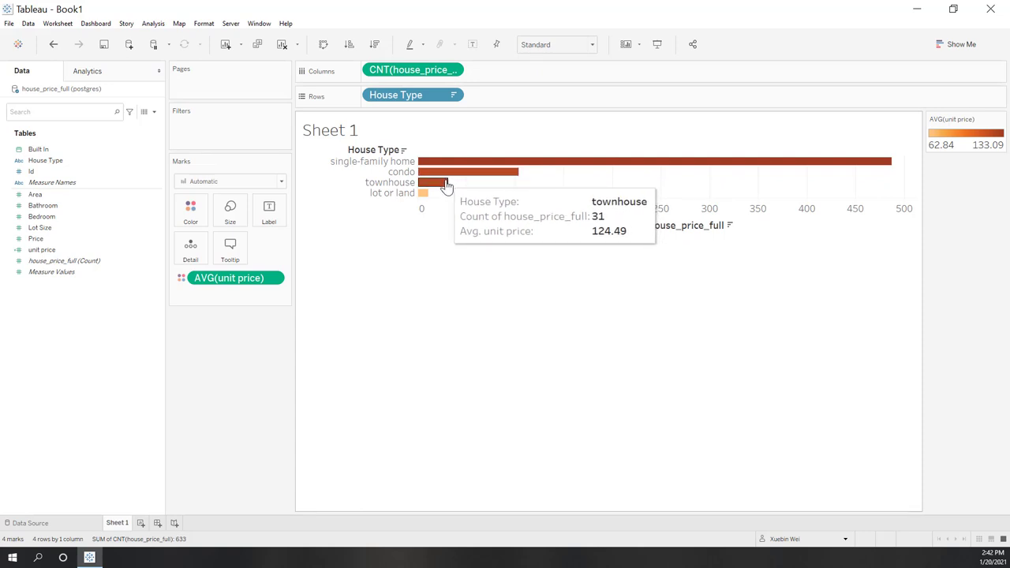
mouse_move(422, 198)
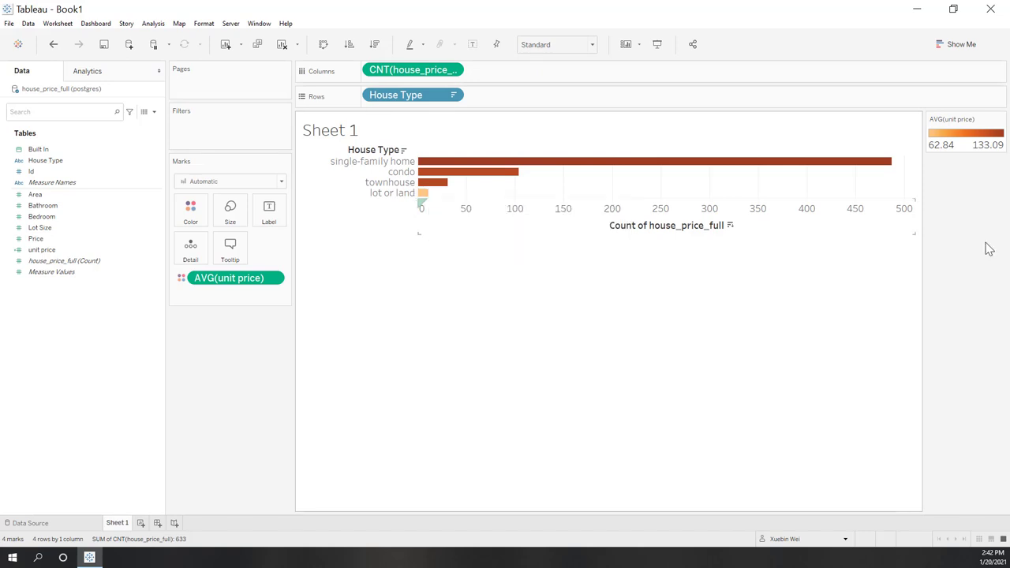
click(691, 329)
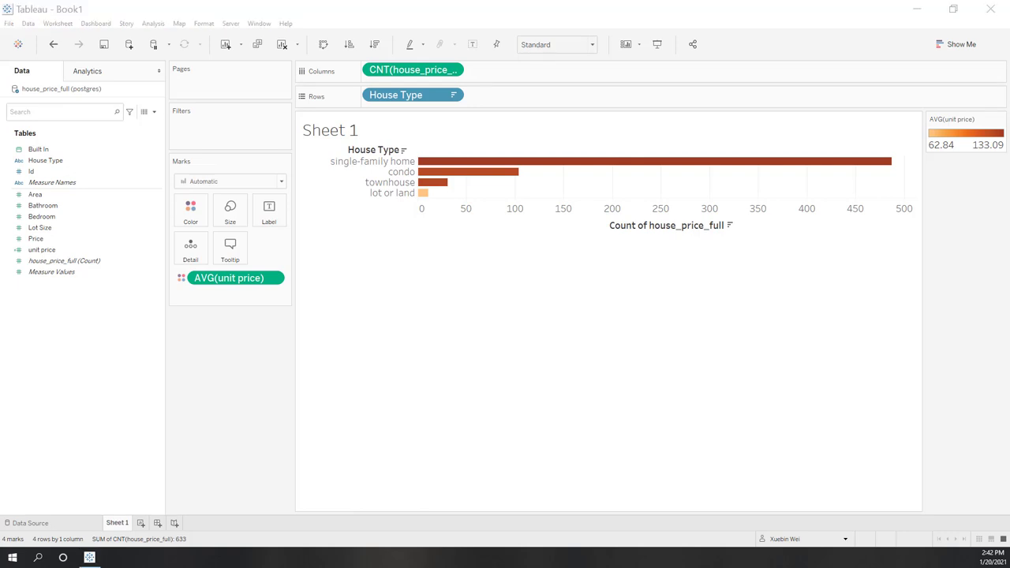
click(210, 278)
Step: Remove the AVG(unit price) colouring and retitle the count axis 'Number of records'
drag(211, 282, 86, 361)
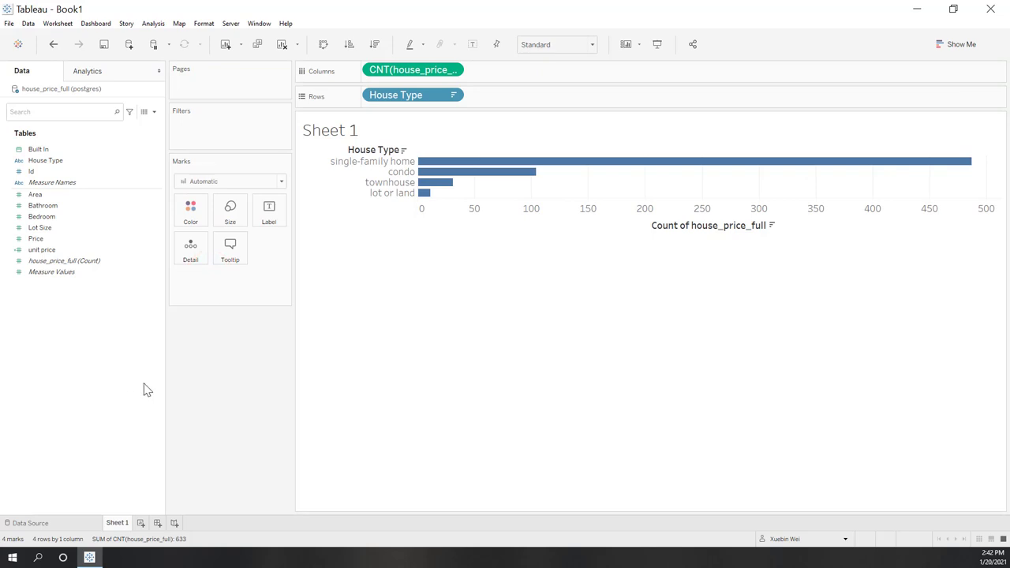
right_click(662, 224)
click(676, 233)
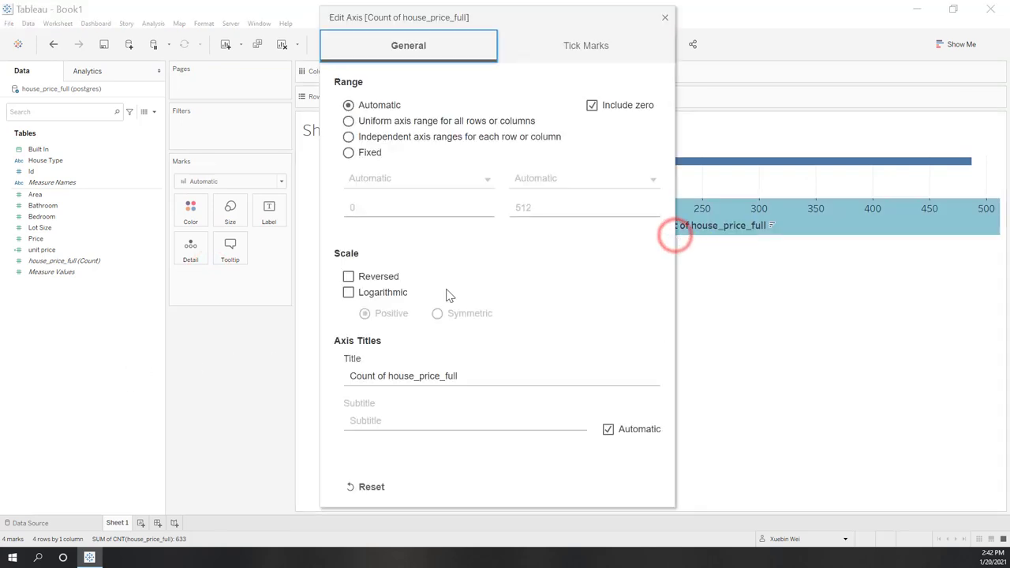
click(475, 378)
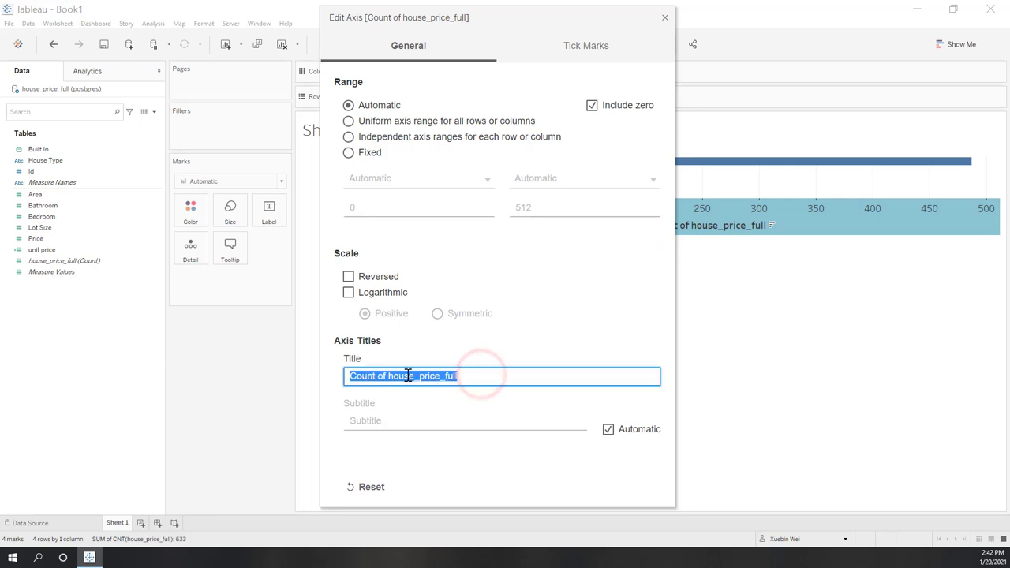
text(Nu)
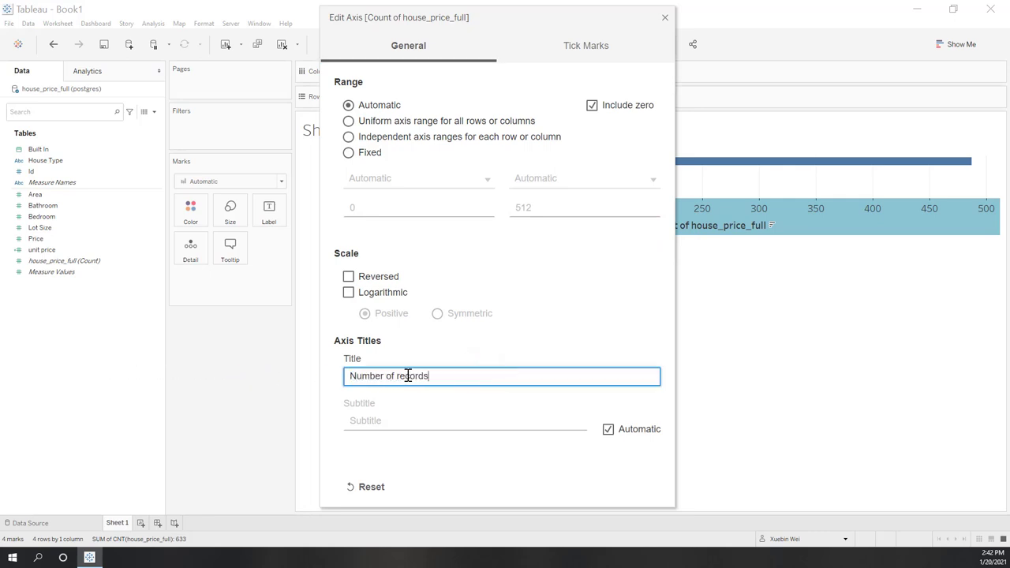
text(mber of records)
click(520, 462)
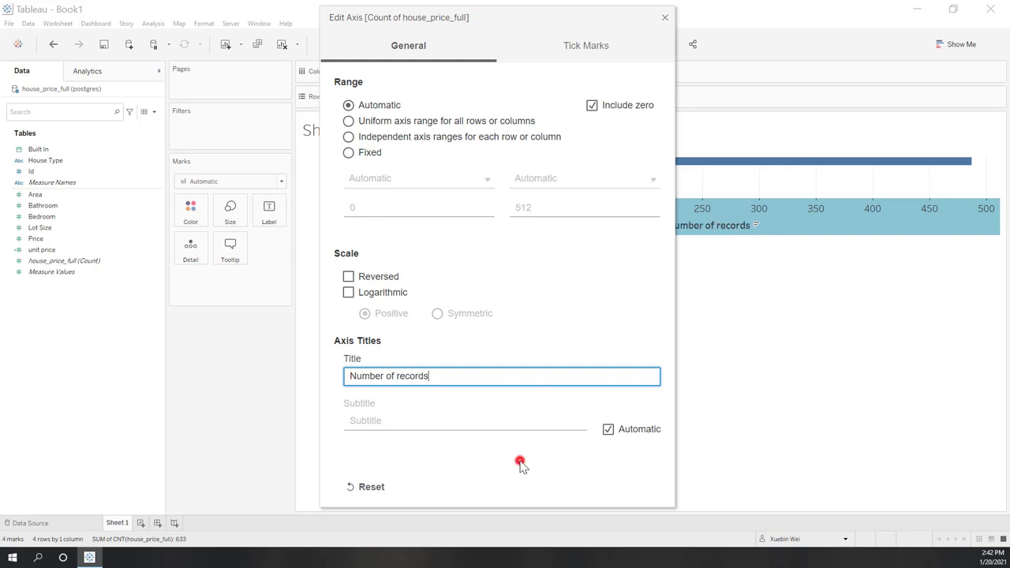
click(664, 19)
click(718, 336)
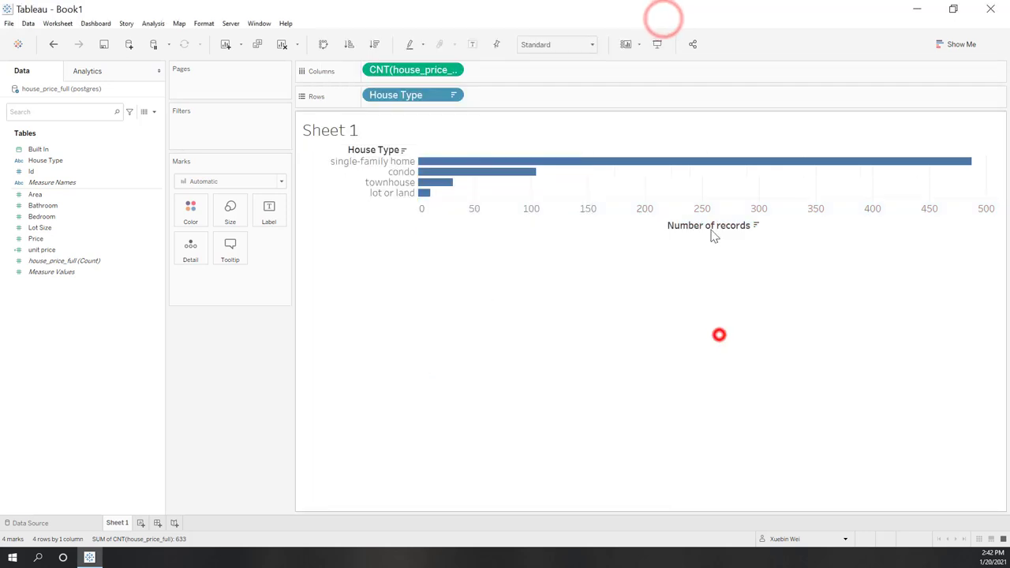
Step: Hide the Sheet 1 title
right_click(331, 132)
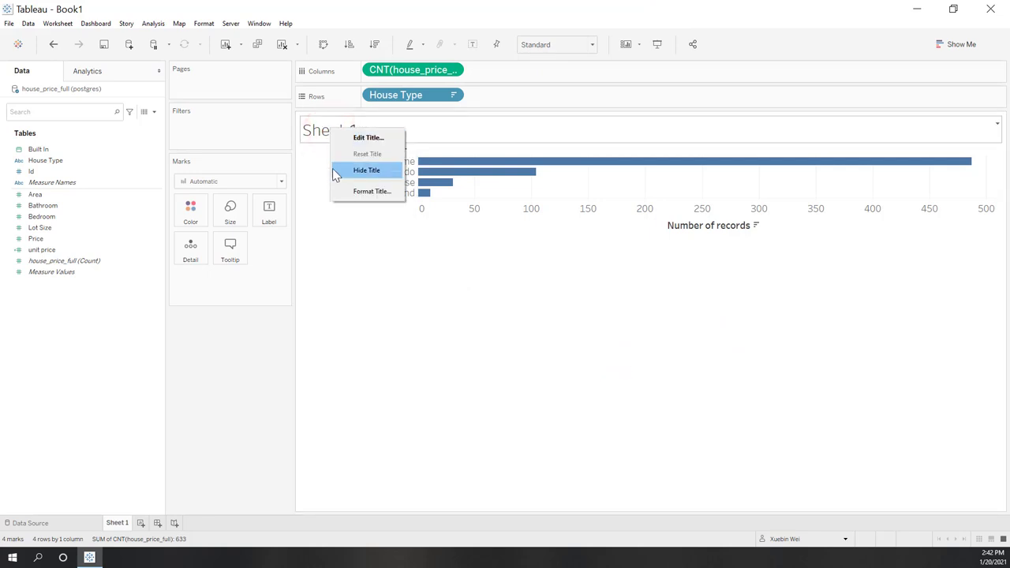
click(333, 169)
click(379, 311)
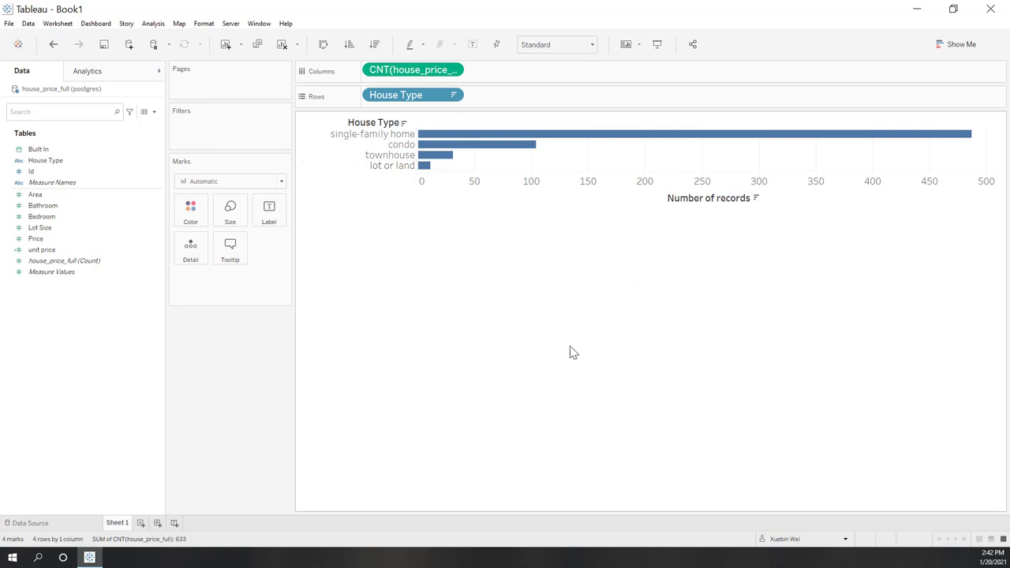
click(140, 524)
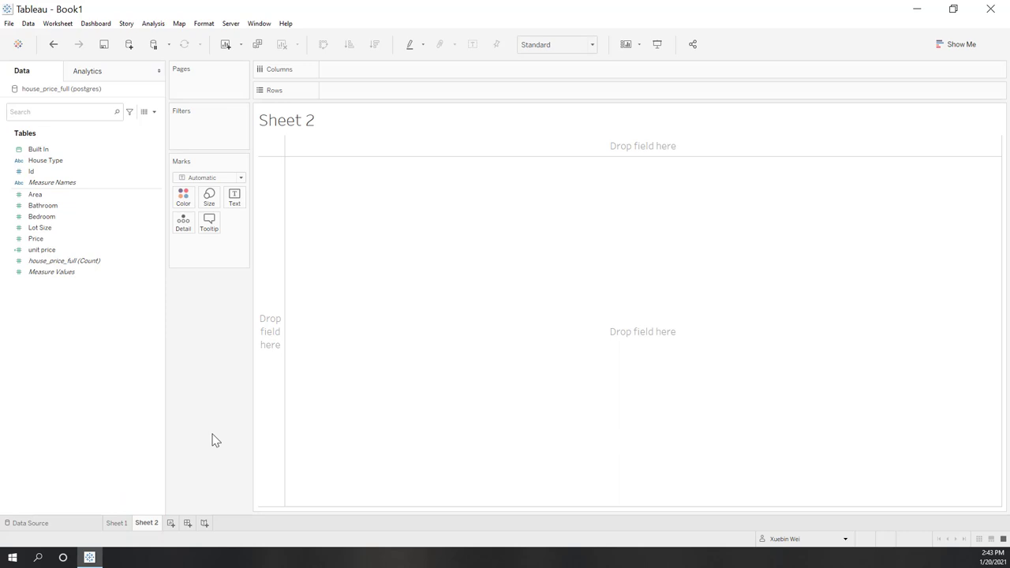
Step: Build a Show Me histogram of unit price on the new Sheet 2
click(49, 250)
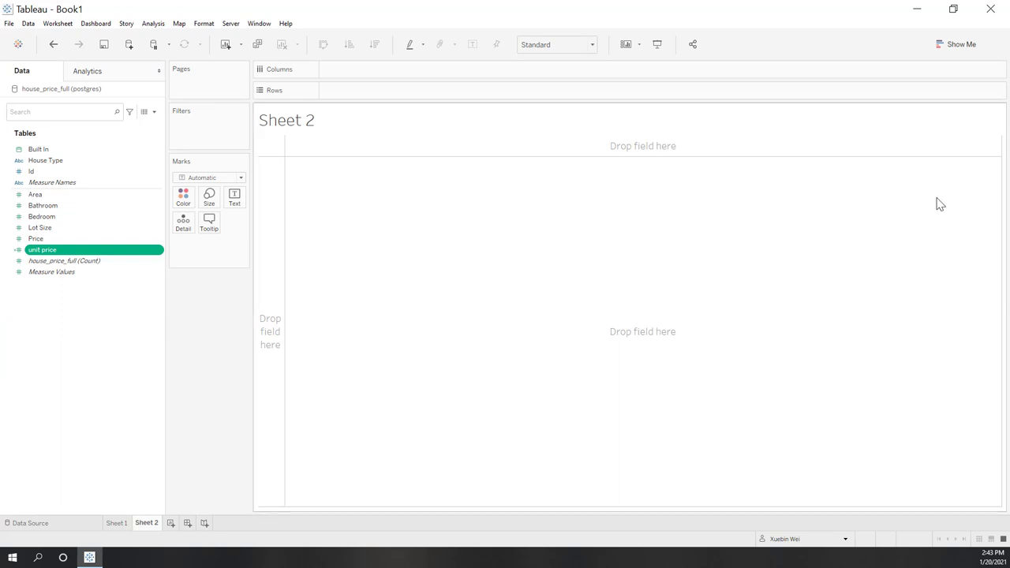
click(938, 44)
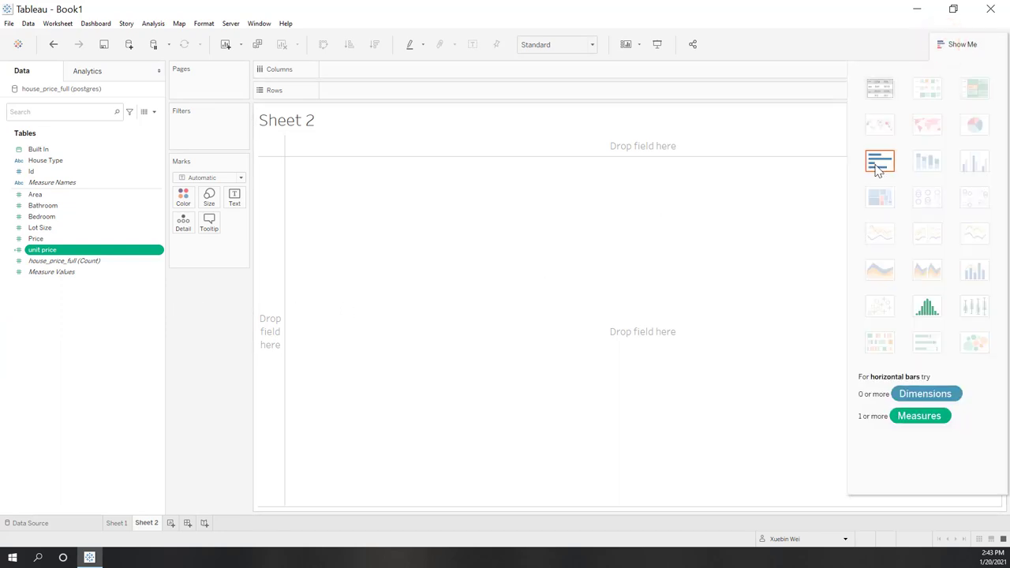
click(930, 312)
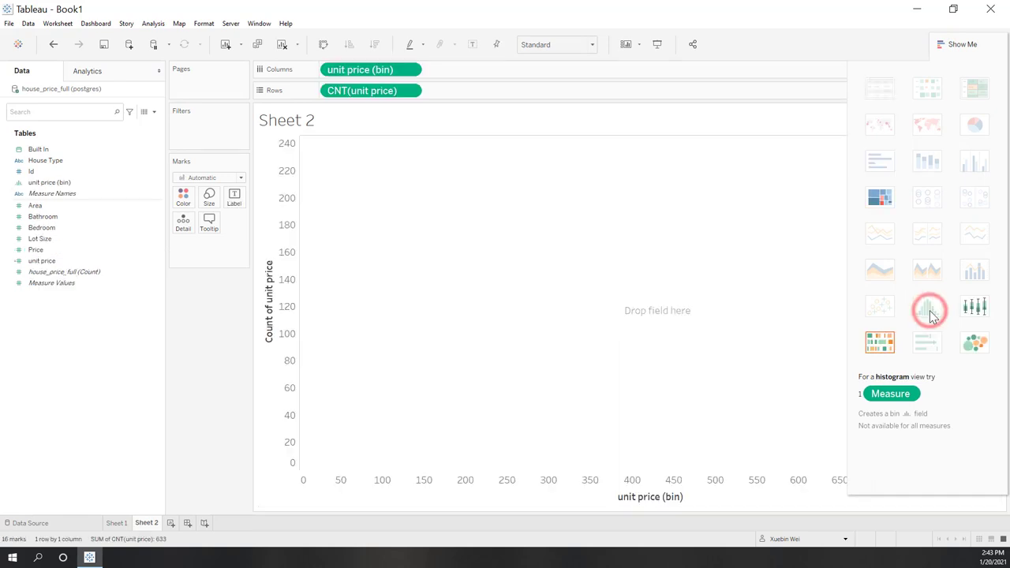
click(974, 45)
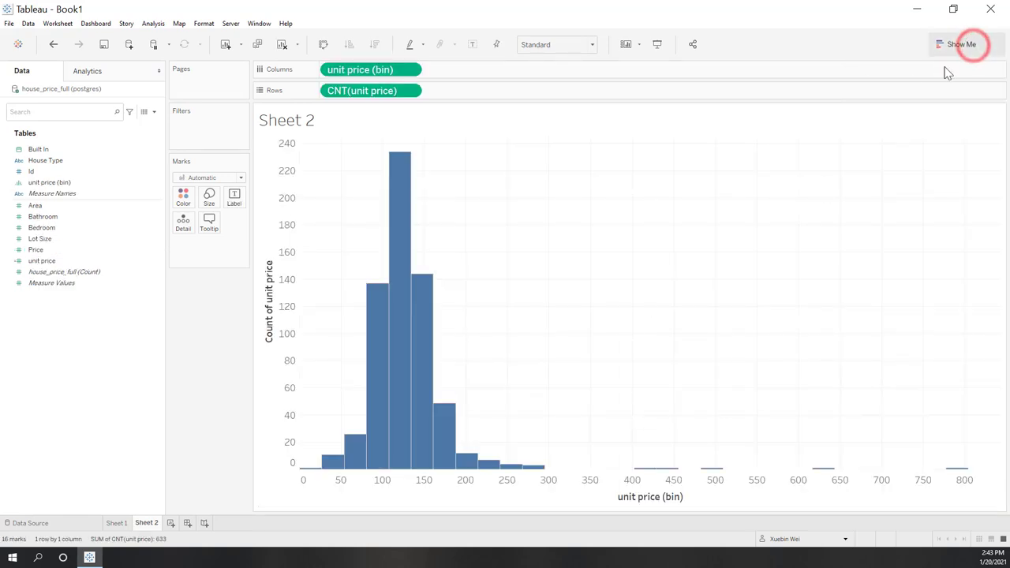
mouse_move(346, 460)
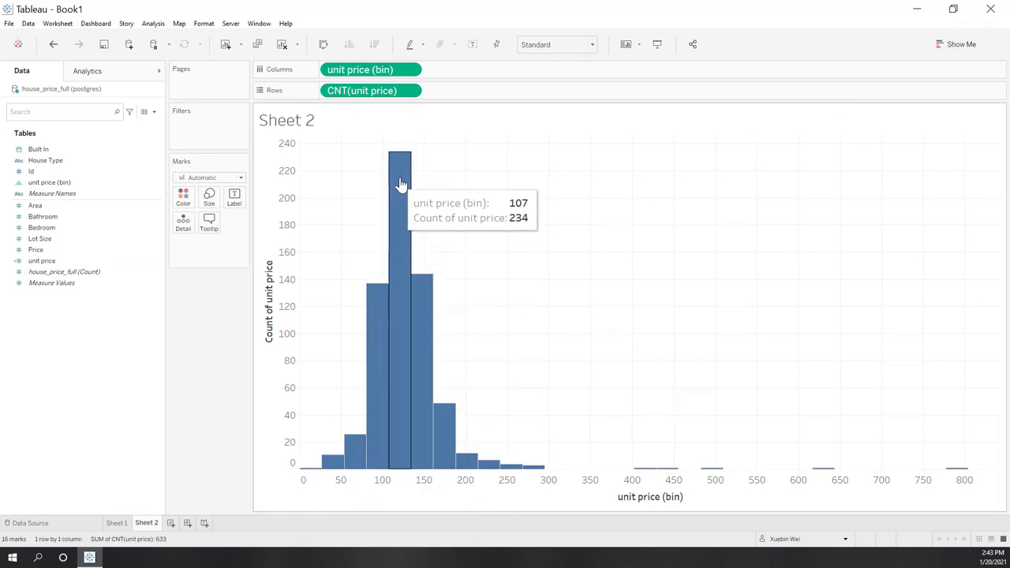
mouse_move(554, 473)
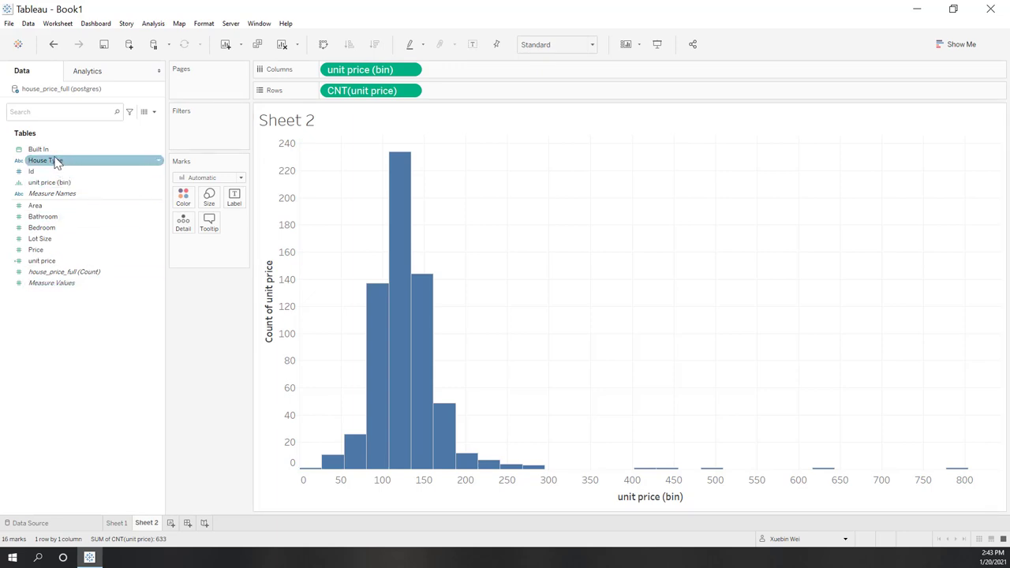
Step: Edit the unit price (bin) field so the bins have size 20
click(46, 184)
right_click(45, 184)
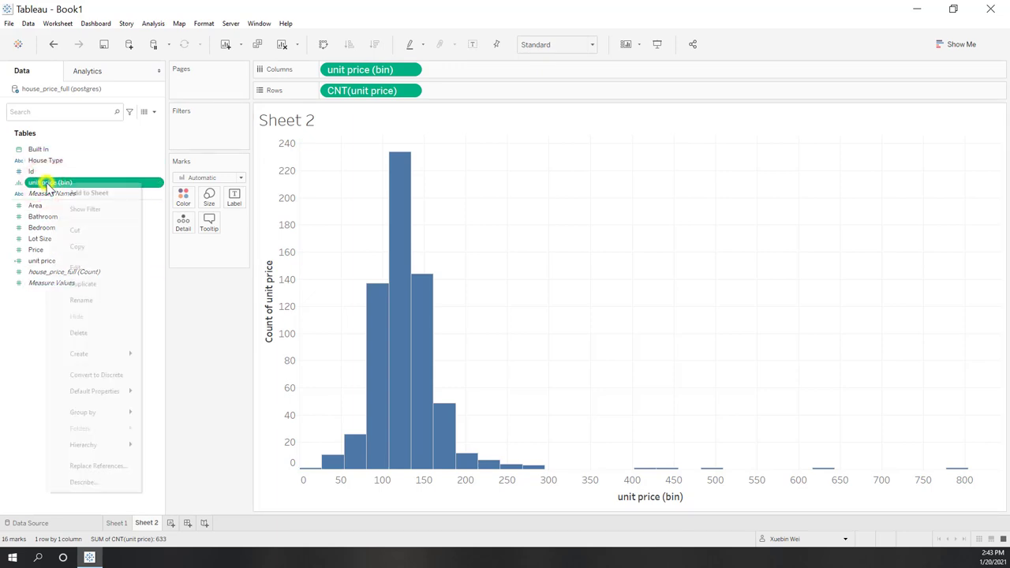
click(61, 269)
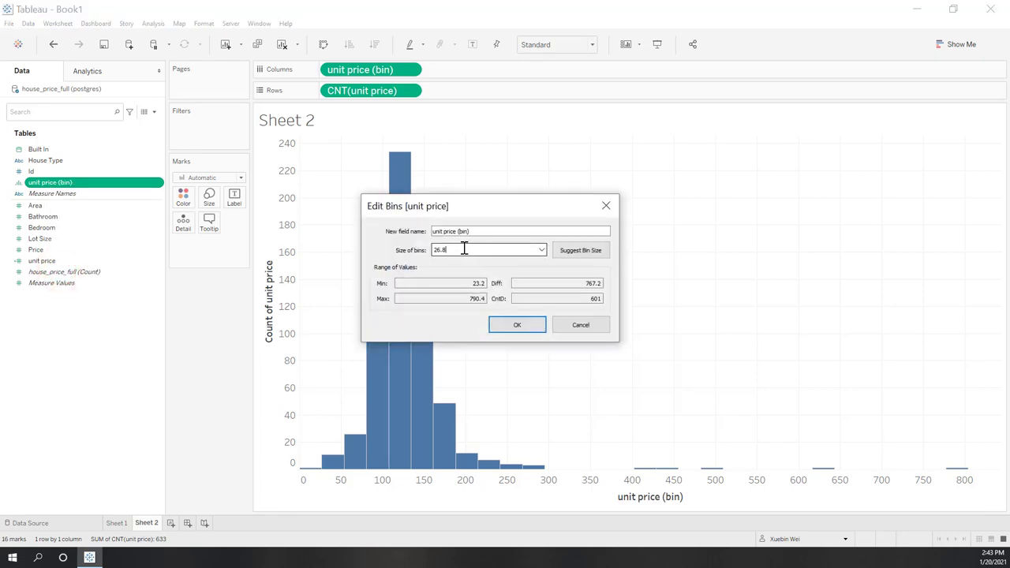
click(562, 251)
click(541, 251)
click(539, 249)
drag(481, 249, 381, 251)
text(20)
click(527, 324)
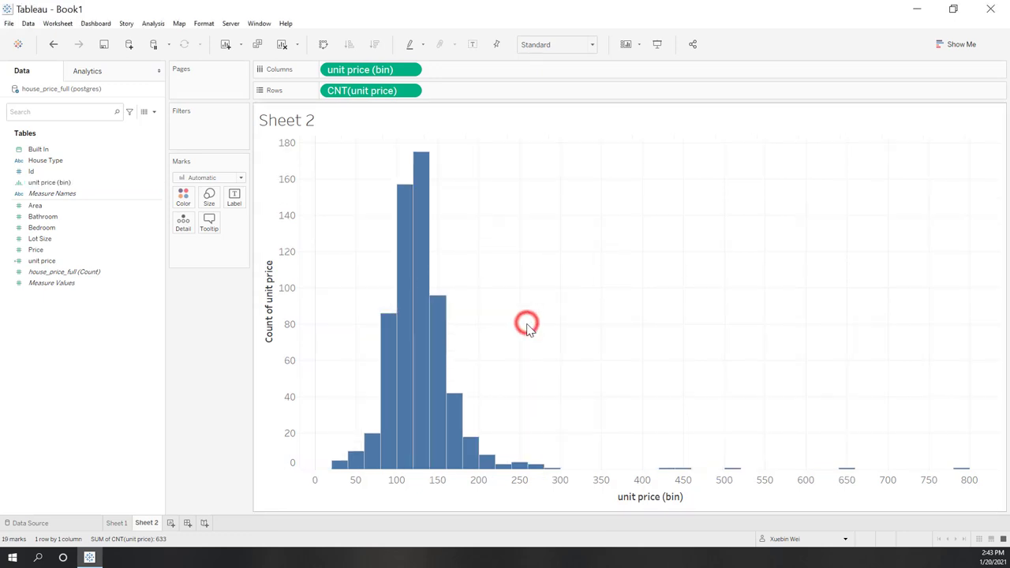
click(396, 513)
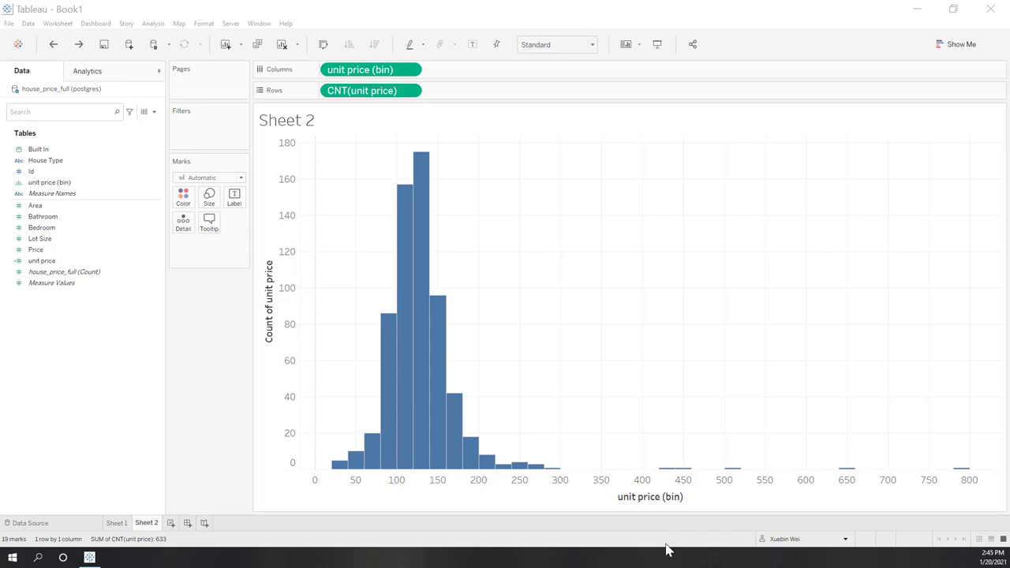
Step: Format the unit price (bin) axis numbers as Currency (Standard), then close the Format pane
right_click(480, 489)
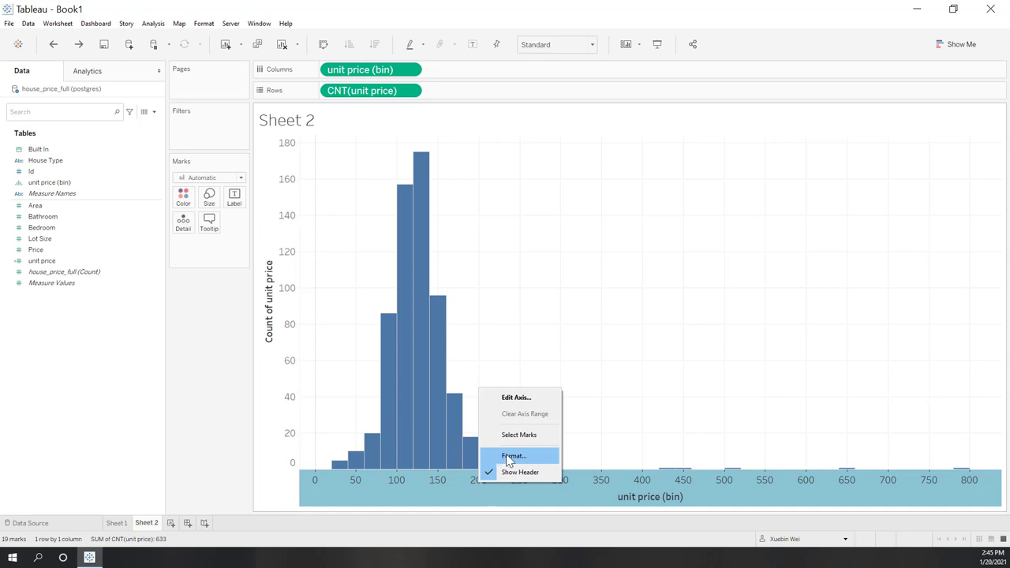
click(508, 457)
click(136, 222)
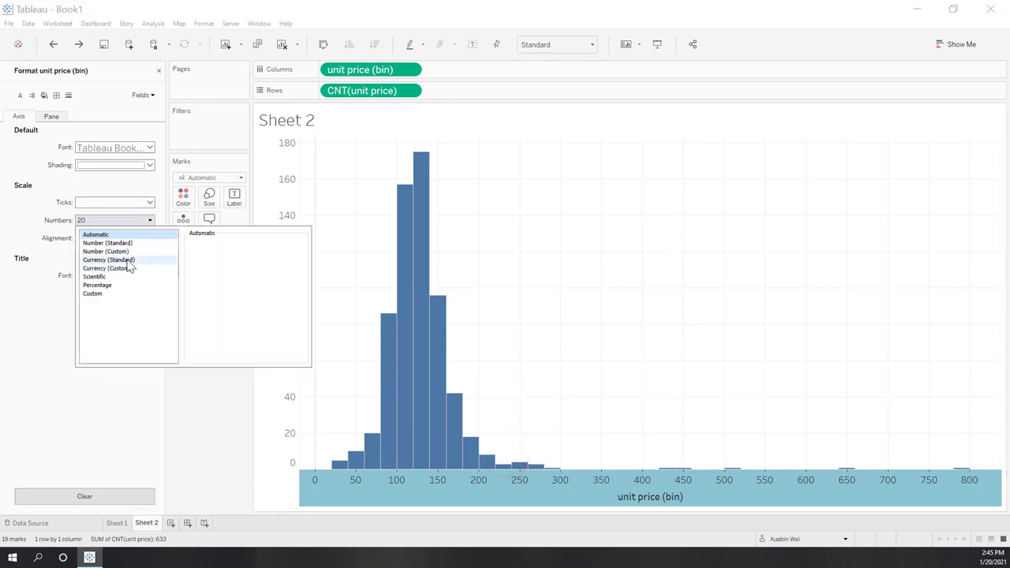
click(127, 262)
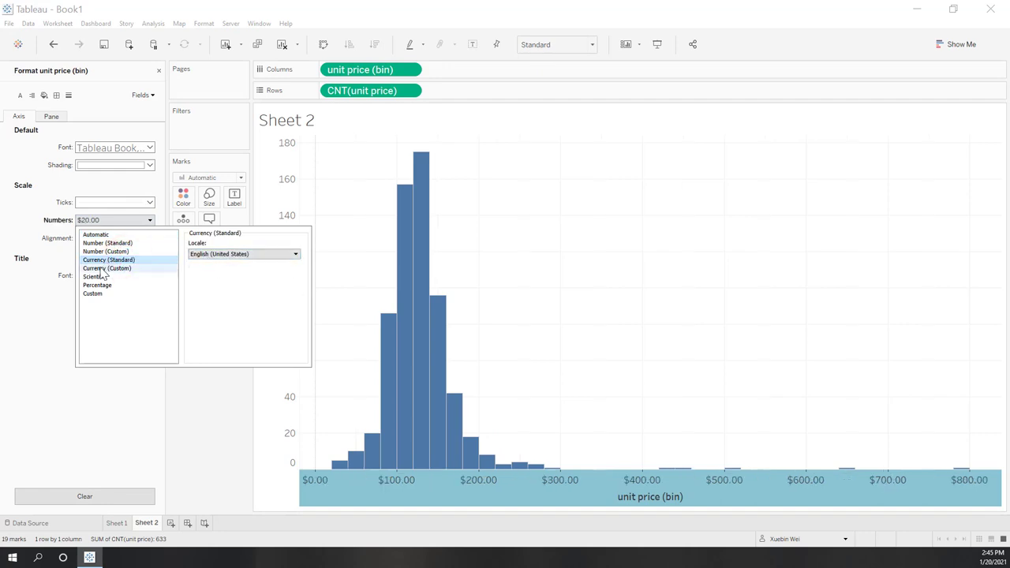
click(204, 473)
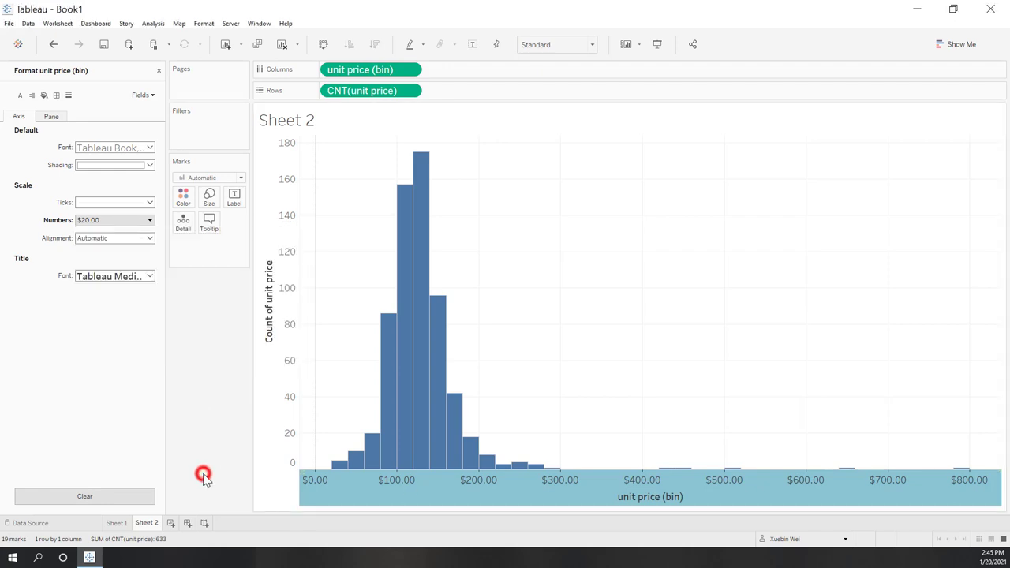
click(159, 70)
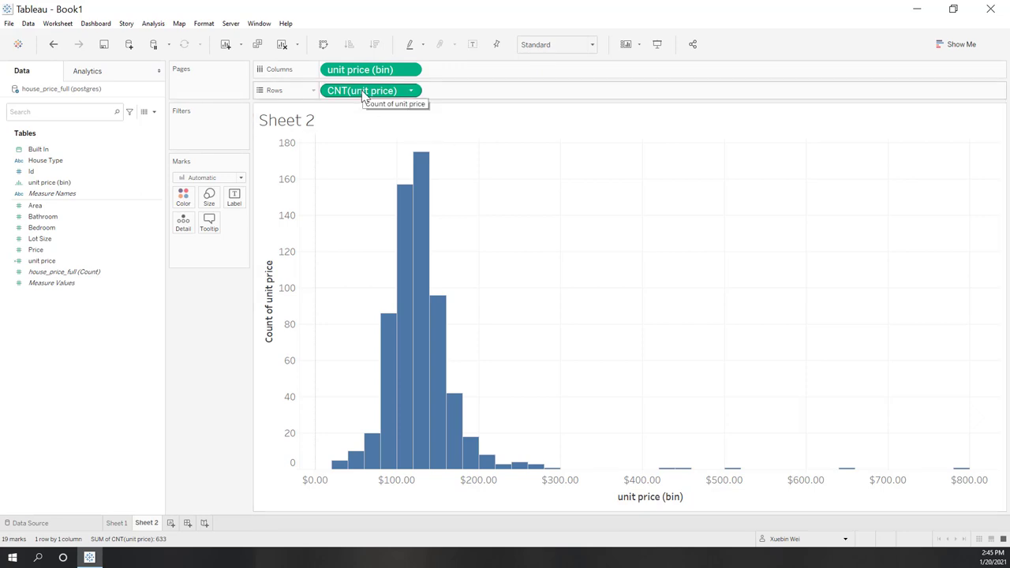
Step: Ctrl-drag CNT(unit price) along the Rows shelf to add a second copy
drag(362, 94, 472, 90)
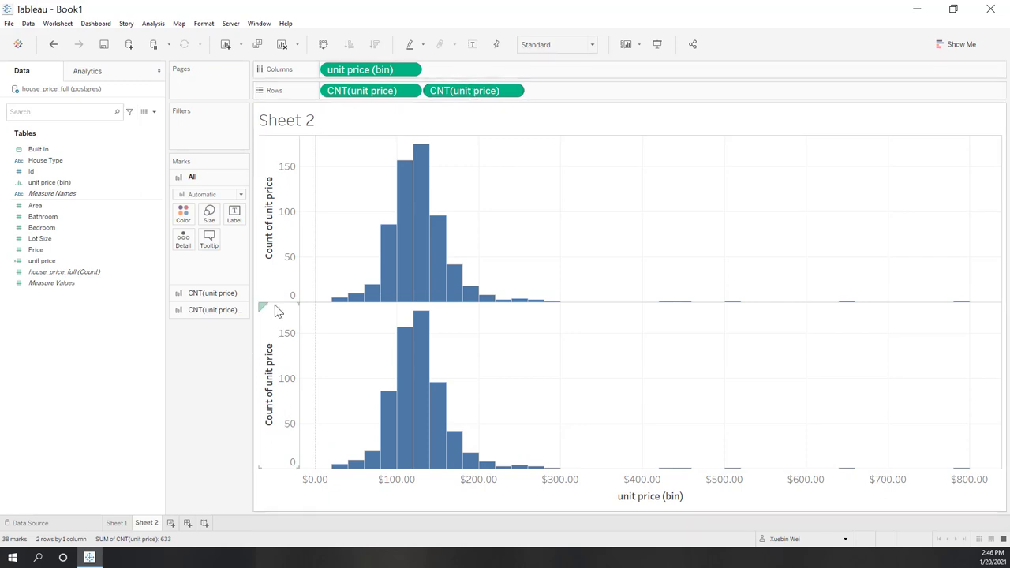
mouse_move(417, 416)
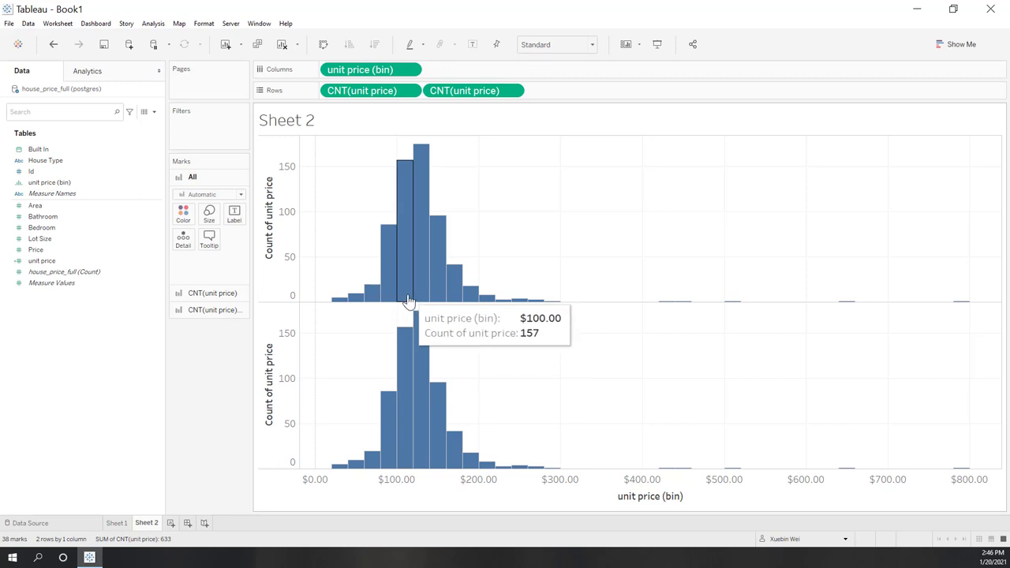
Step: Apply a Running Total quick table calculation to the second CNT(unit price)
click(513, 92)
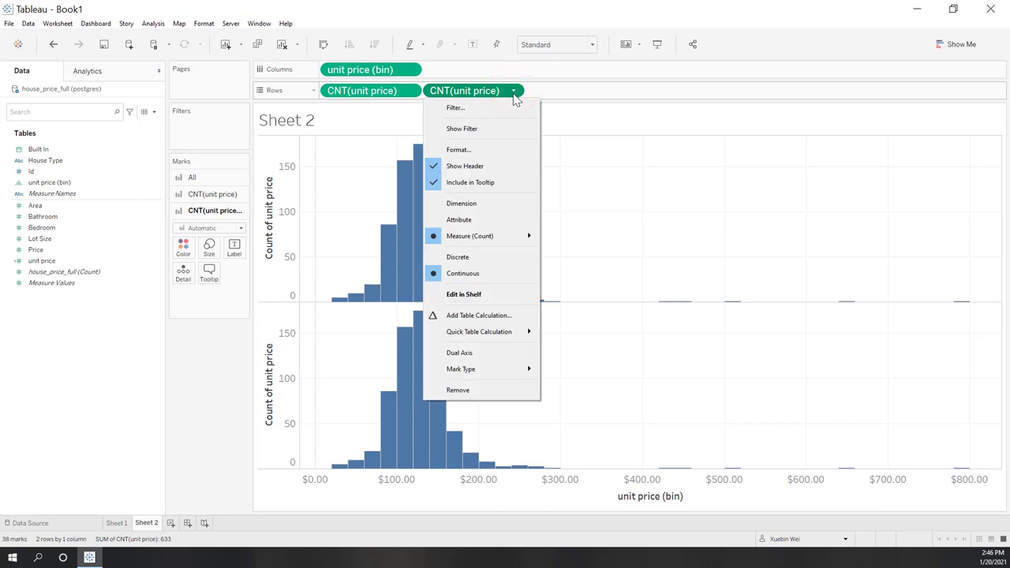
mouse_move(517, 336)
click(531, 111)
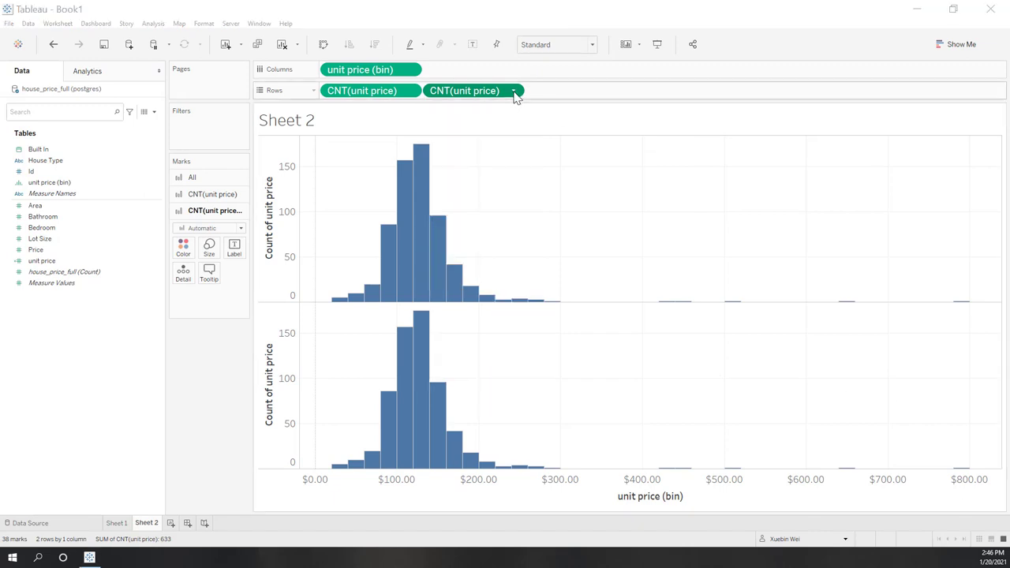
click(512, 91)
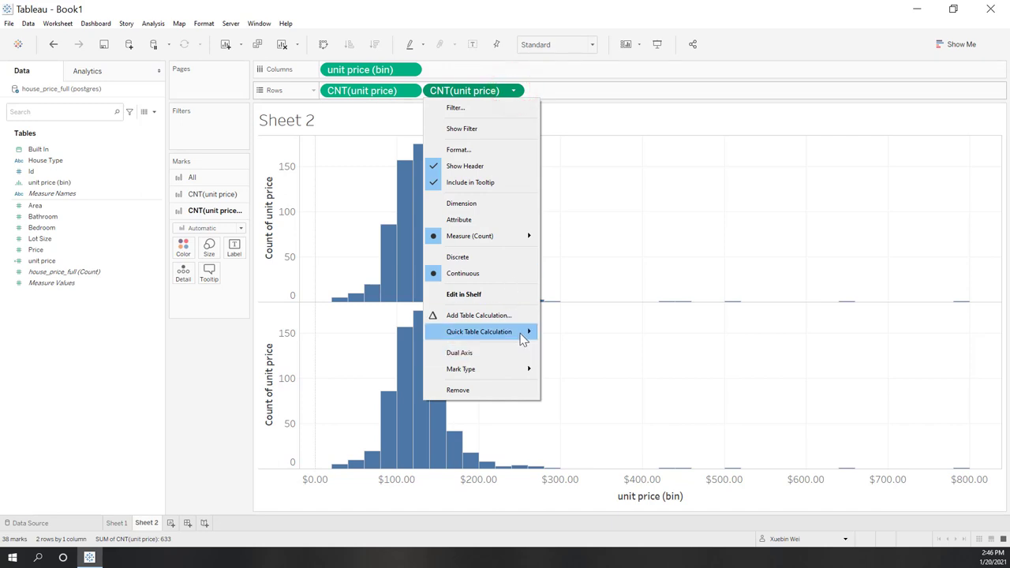
click(562, 336)
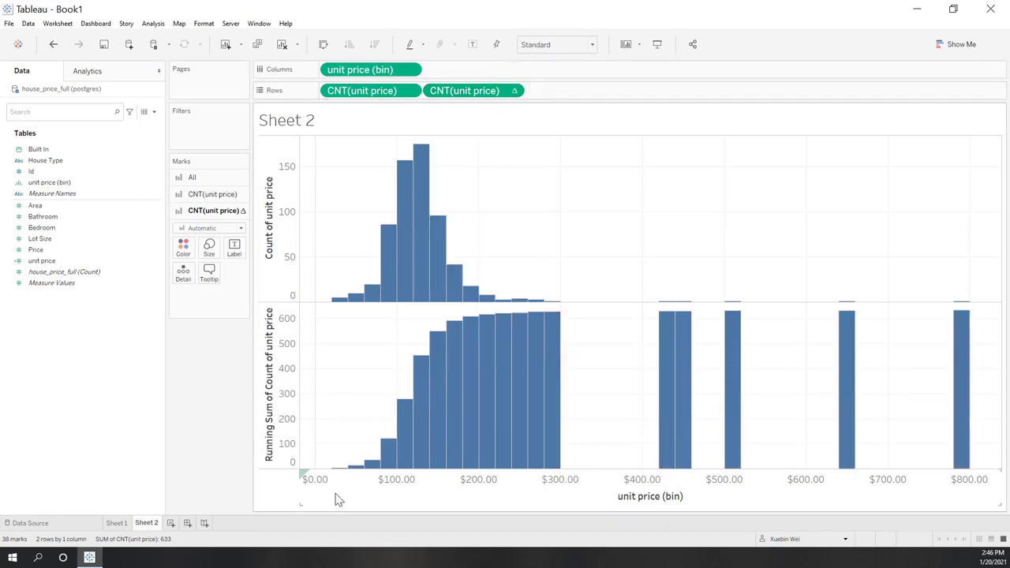
mouse_move(391, 454)
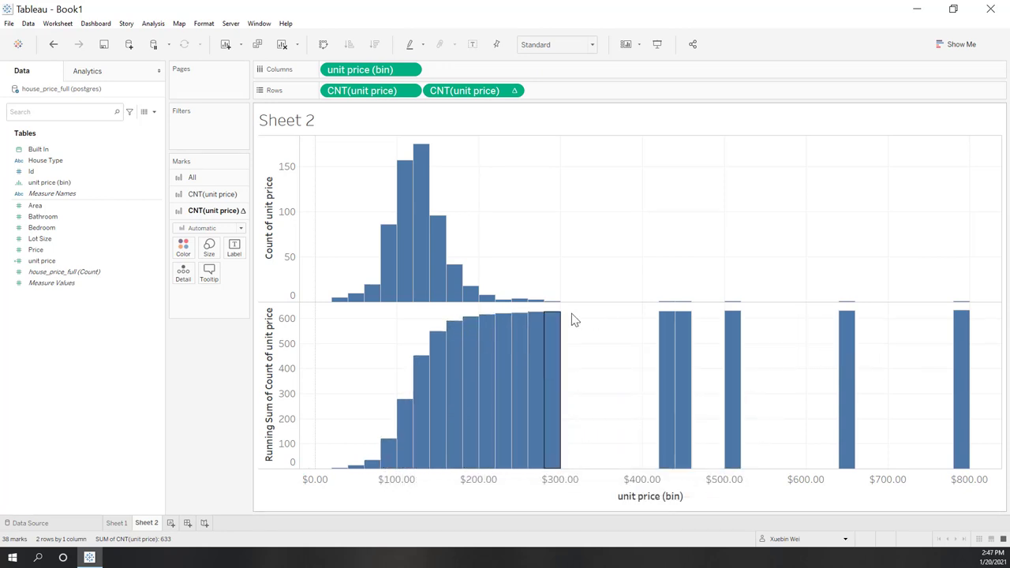
mouse_move(342, 473)
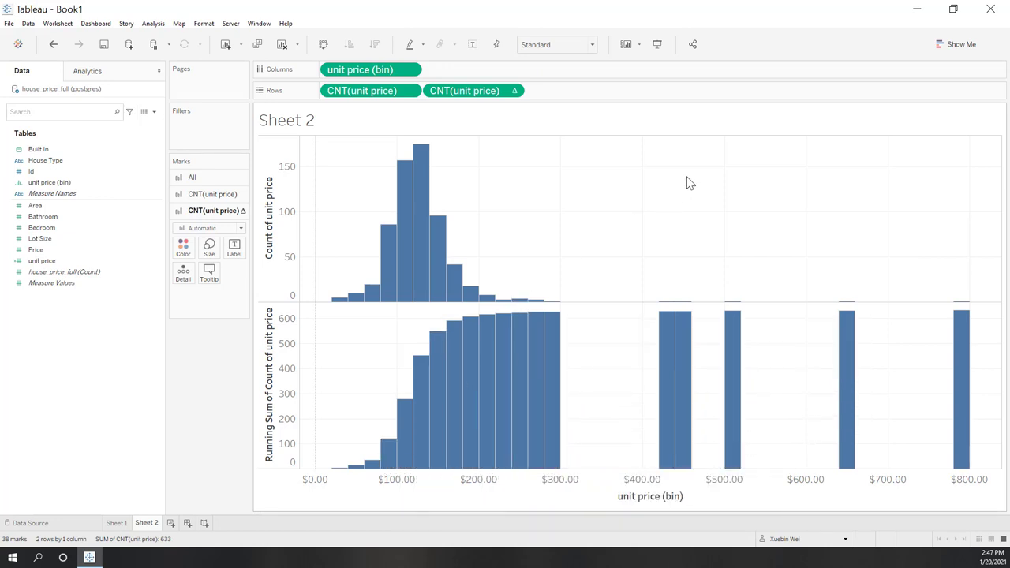
Step: Add a Percent of Total secondary calculation to the running total
click(514, 91)
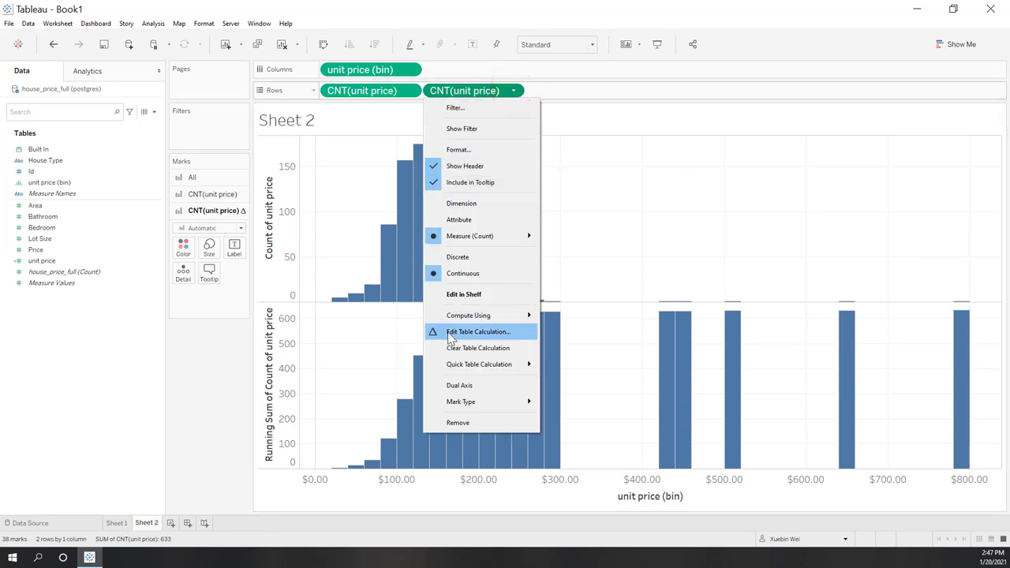
click(452, 336)
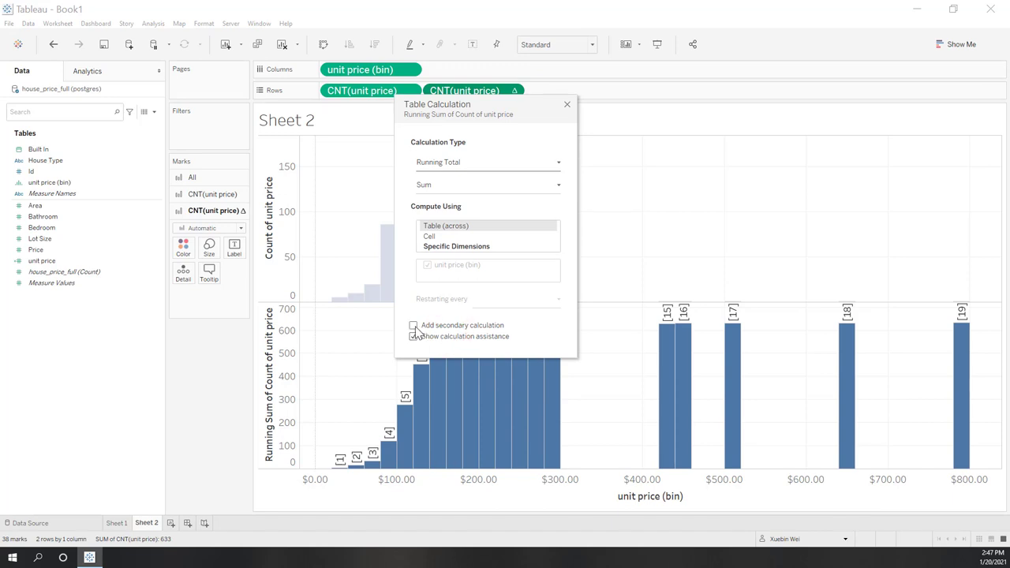
click(413, 326)
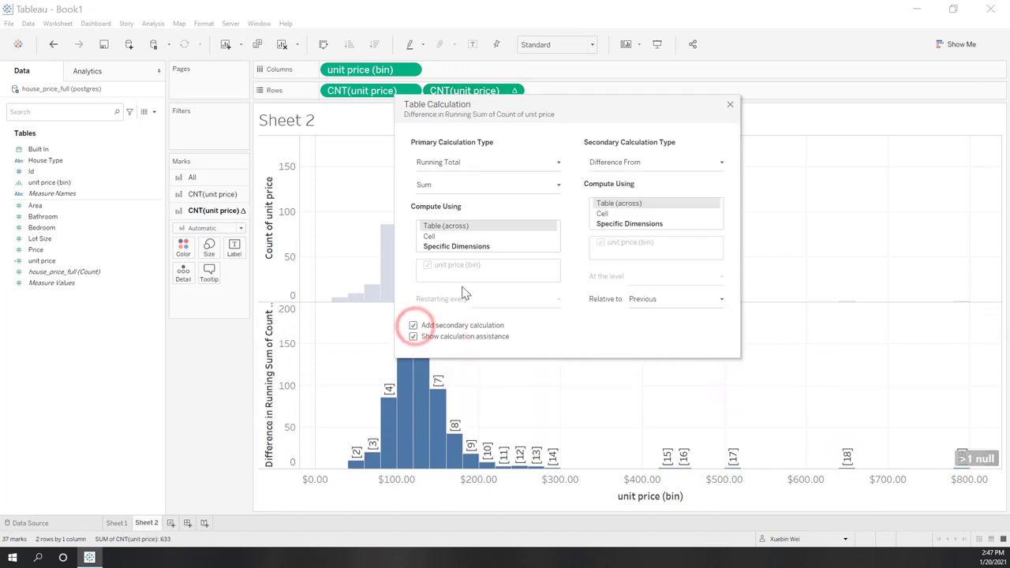
click(632, 163)
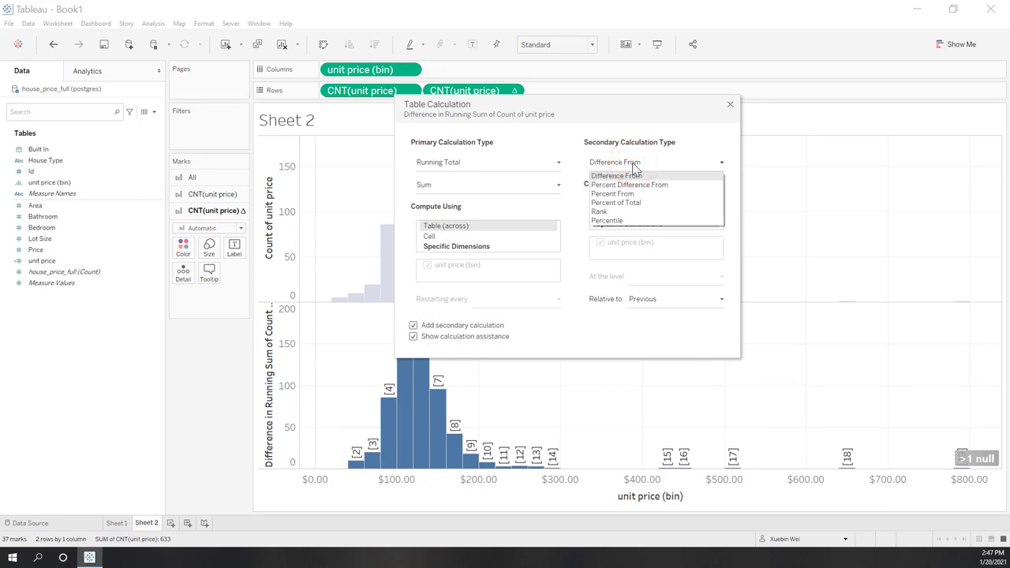
click(625, 202)
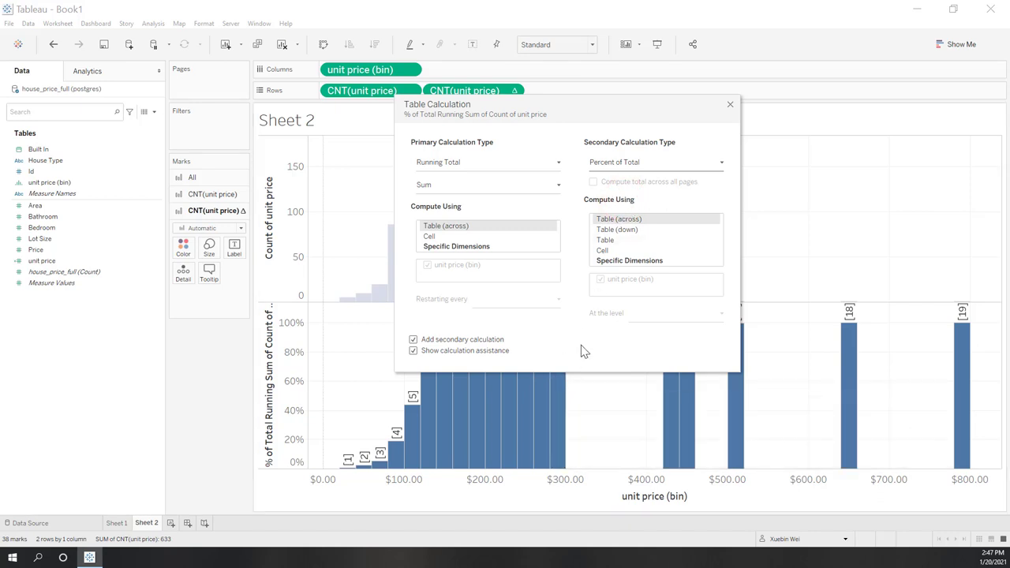
click(730, 105)
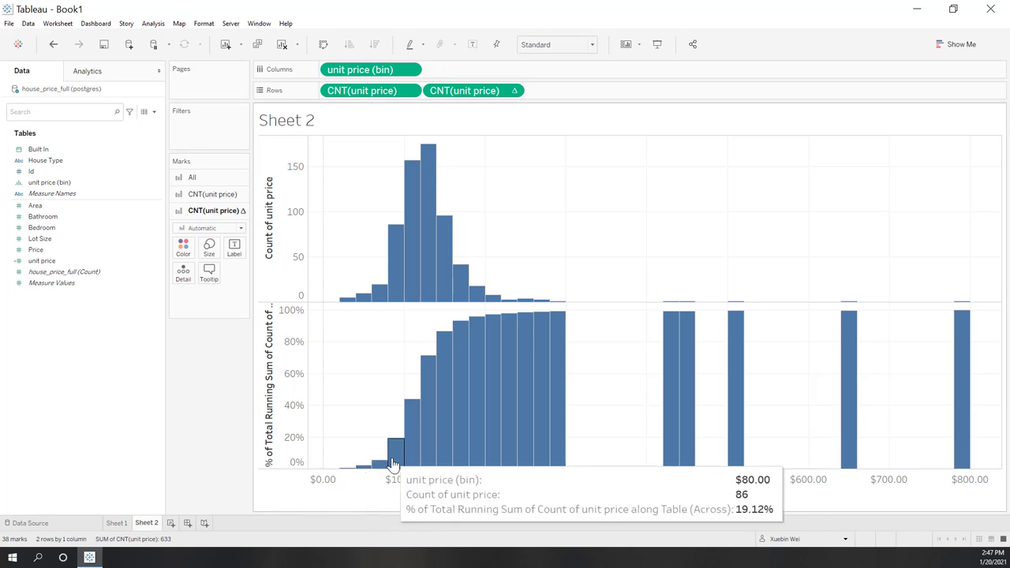
mouse_move(443, 410)
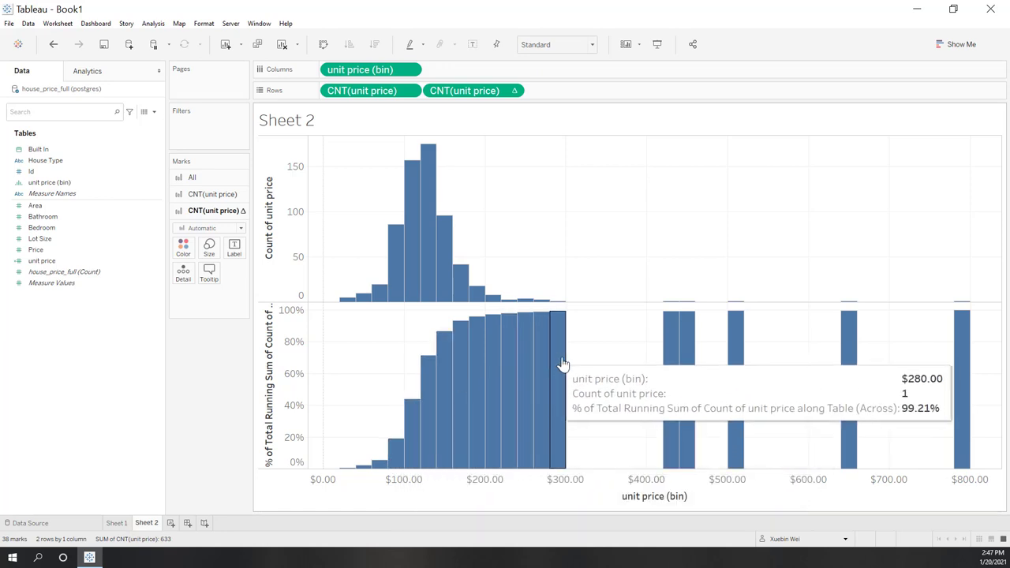
mouse_move(961, 369)
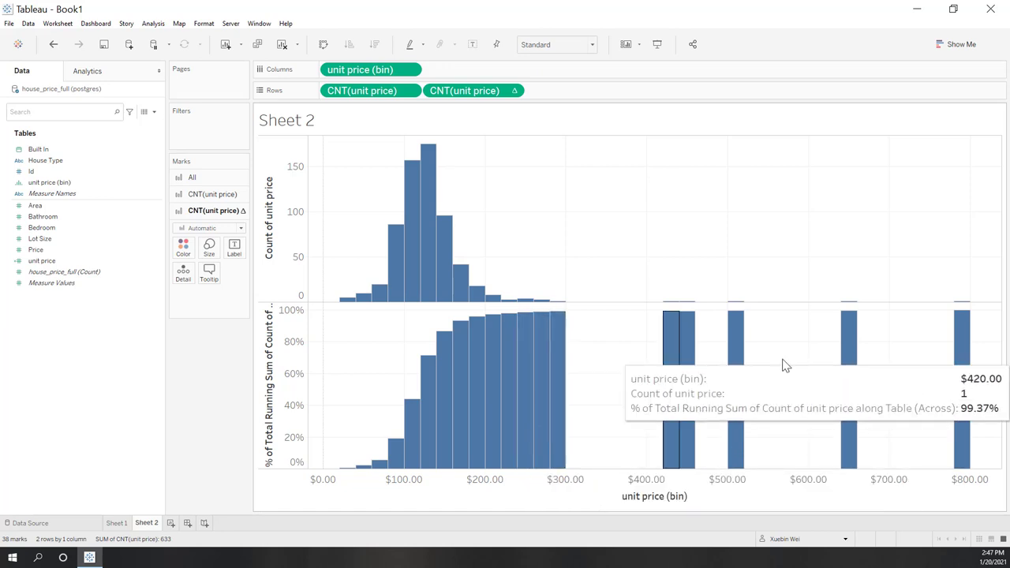
mouse_move(848, 368)
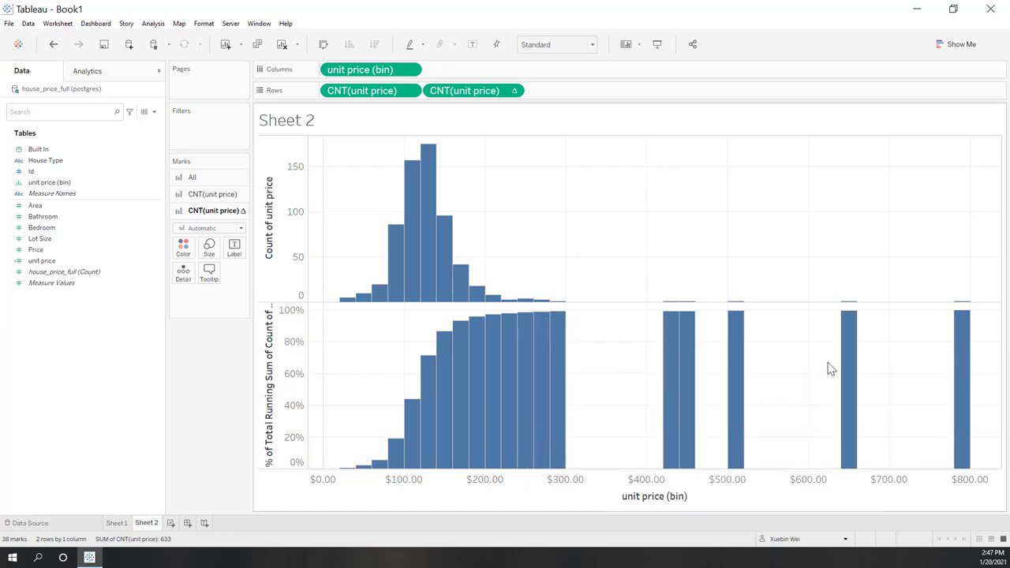
Step: Change the lower chart's mark type from Automatic to Line
click(241, 228)
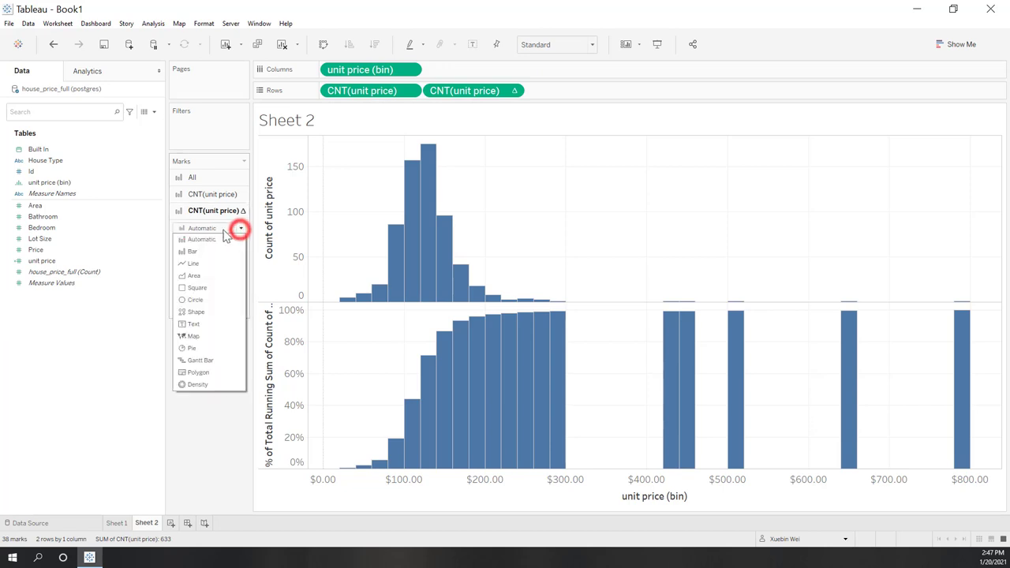
click(195, 264)
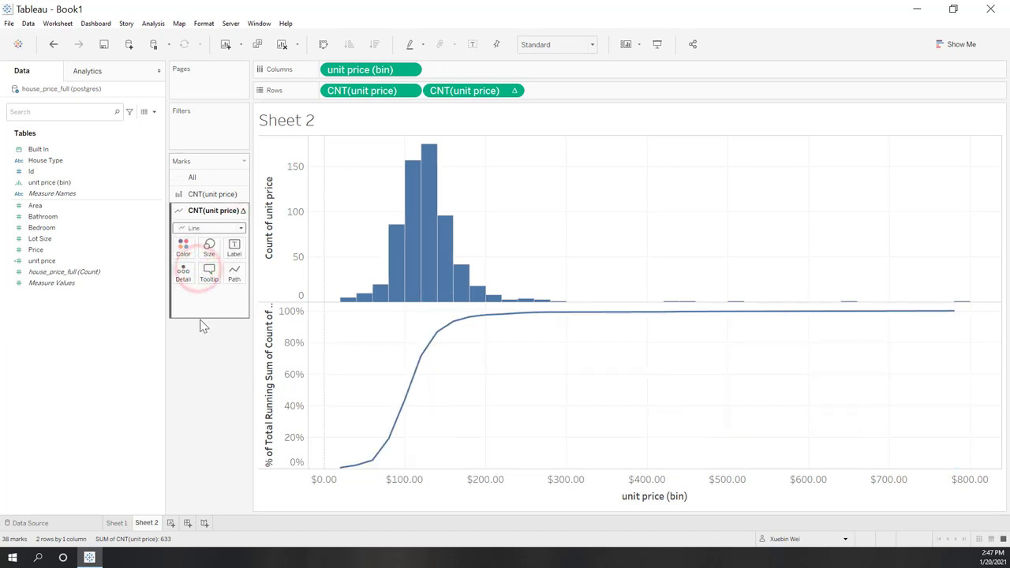
mouse_move(435, 348)
mouse_move(550, 322)
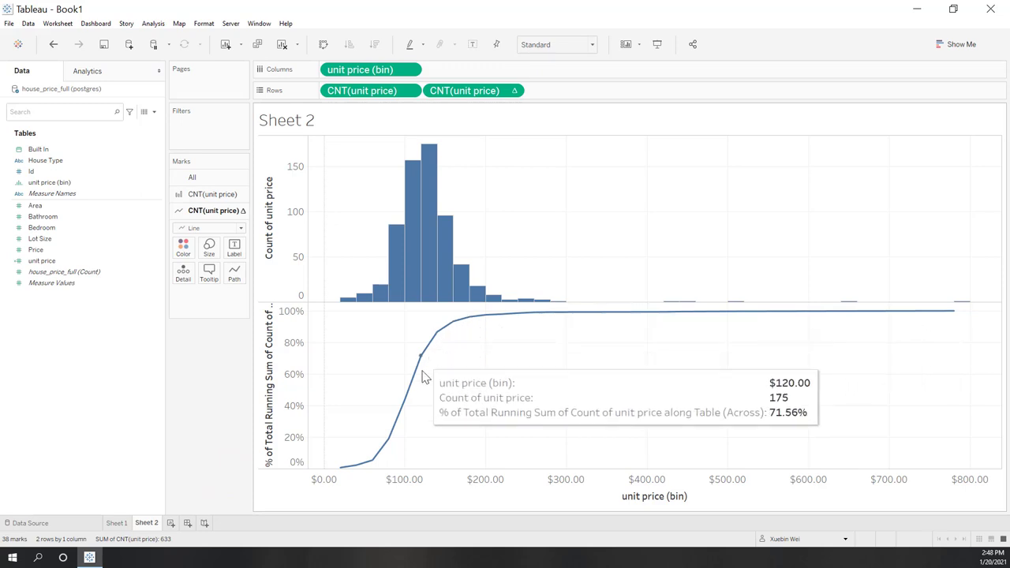
mouse_move(408, 399)
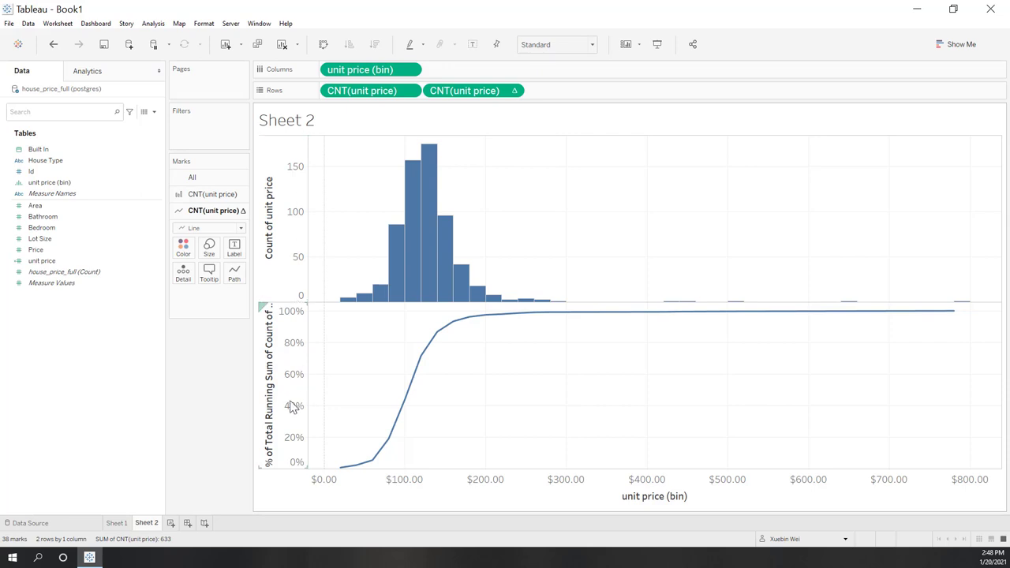
click(513, 90)
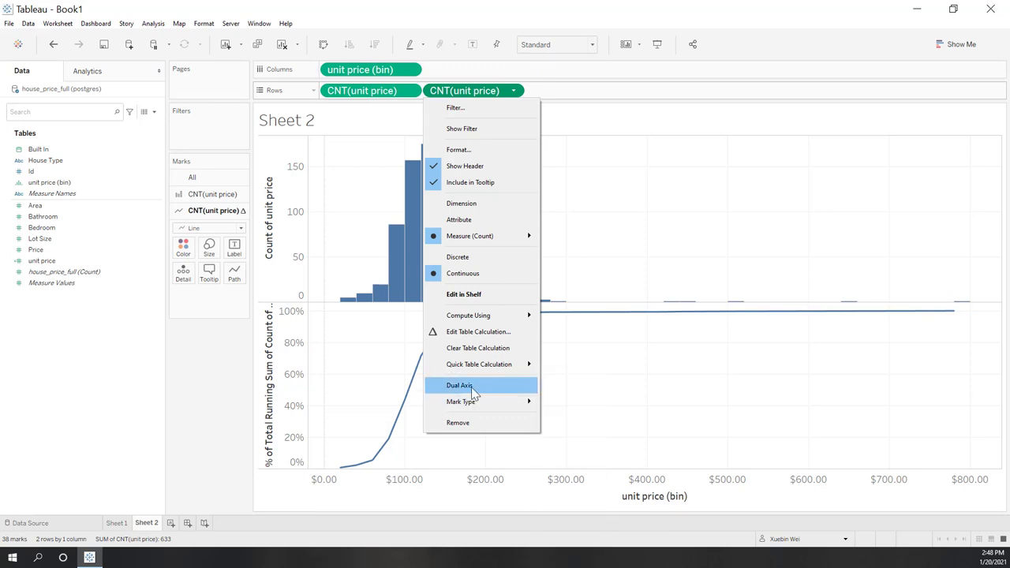
Step: Put both charts on a dual axis, with an orange percent line and blue count bars
click(460, 385)
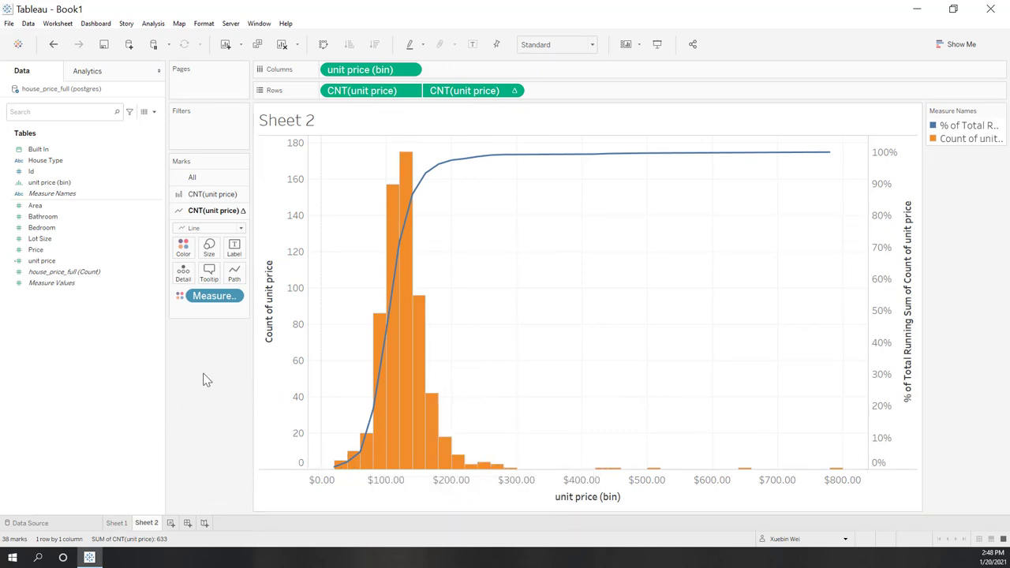
click(185, 251)
click(225, 295)
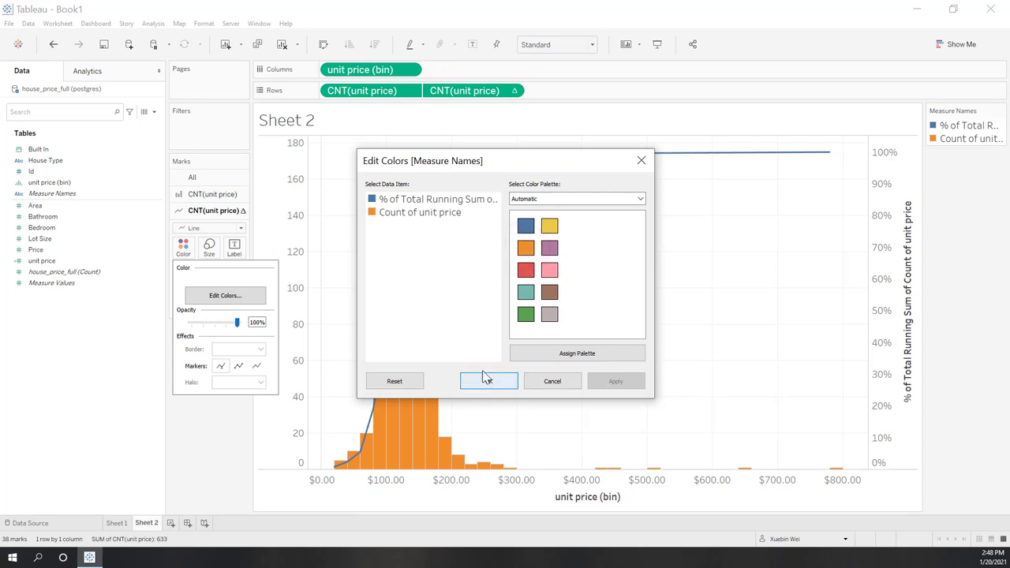
click(413, 199)
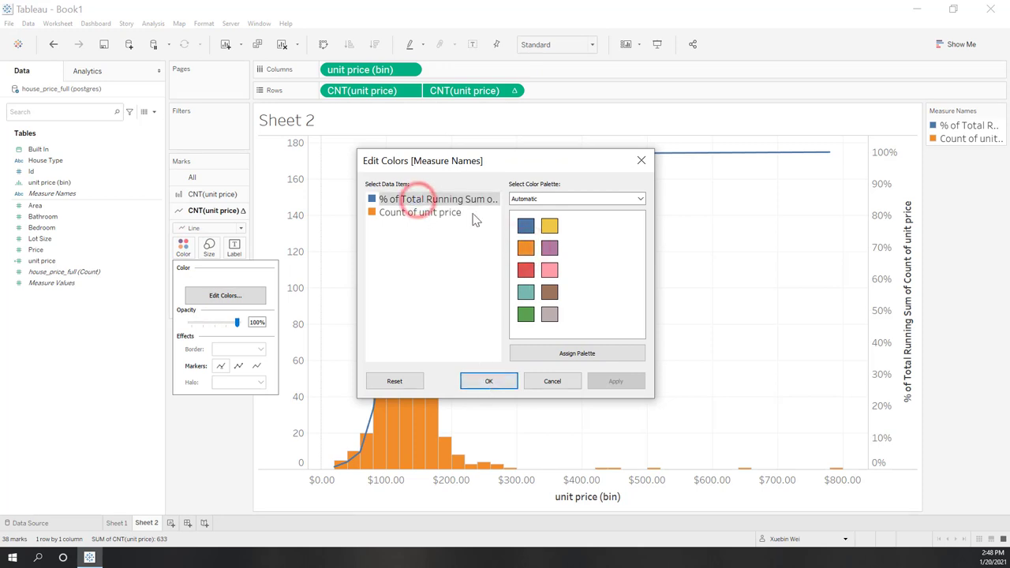
click(526, 247)
click(444, 212)
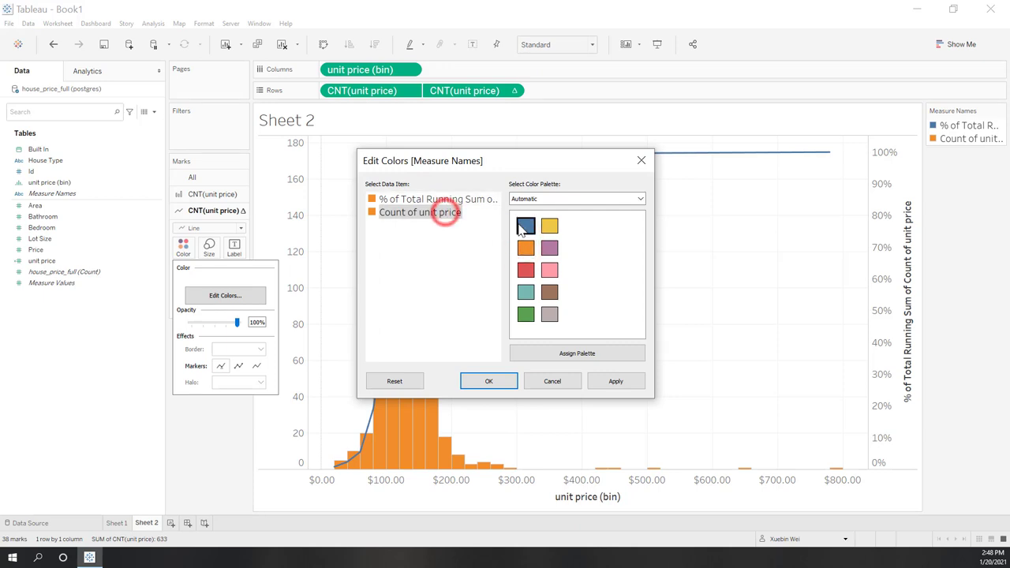
click(525, 226)
click(486, 382)
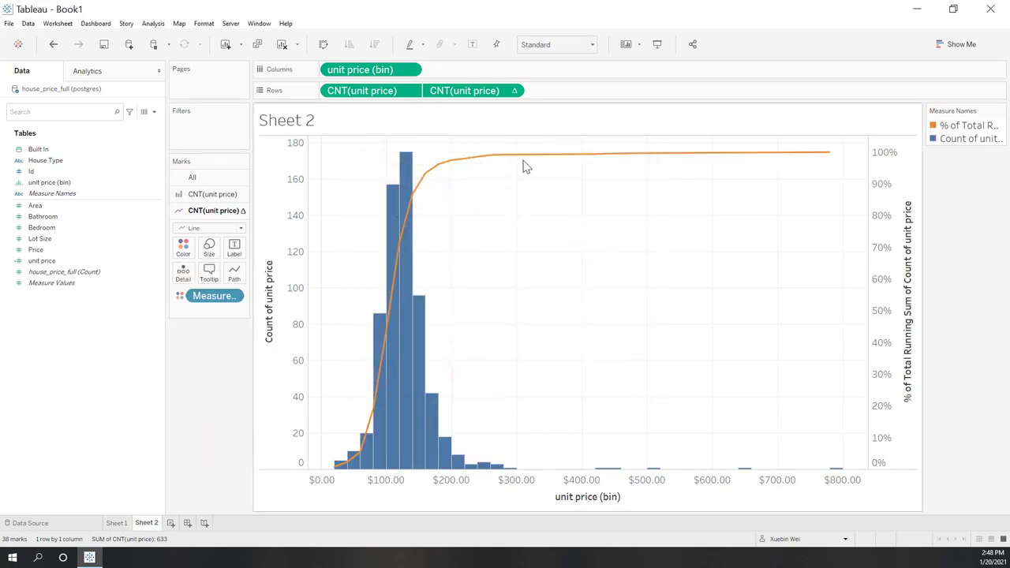
mouse_move(478, 160)
mouse_move(828, 155)
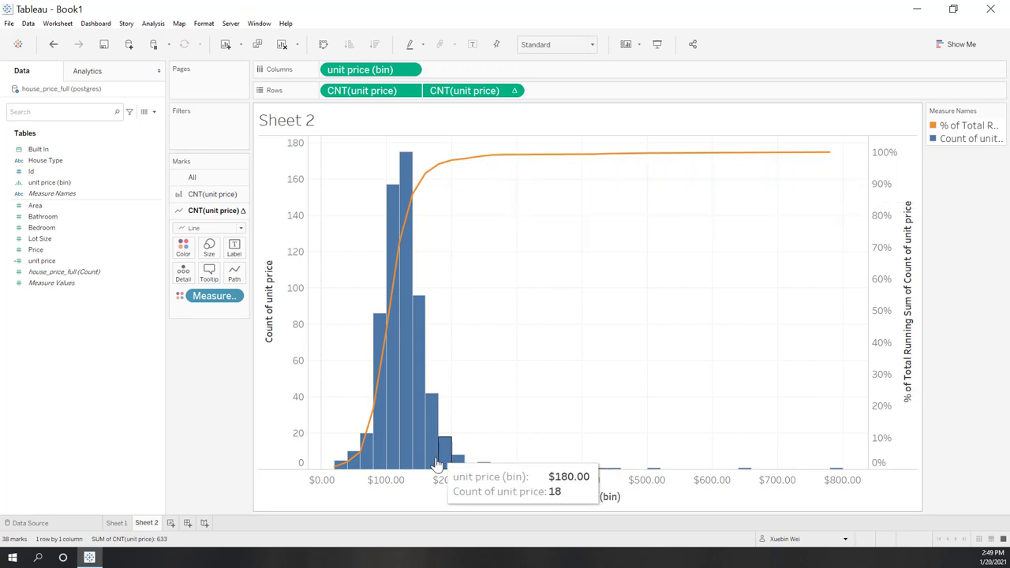
mouse_move(389, 359)
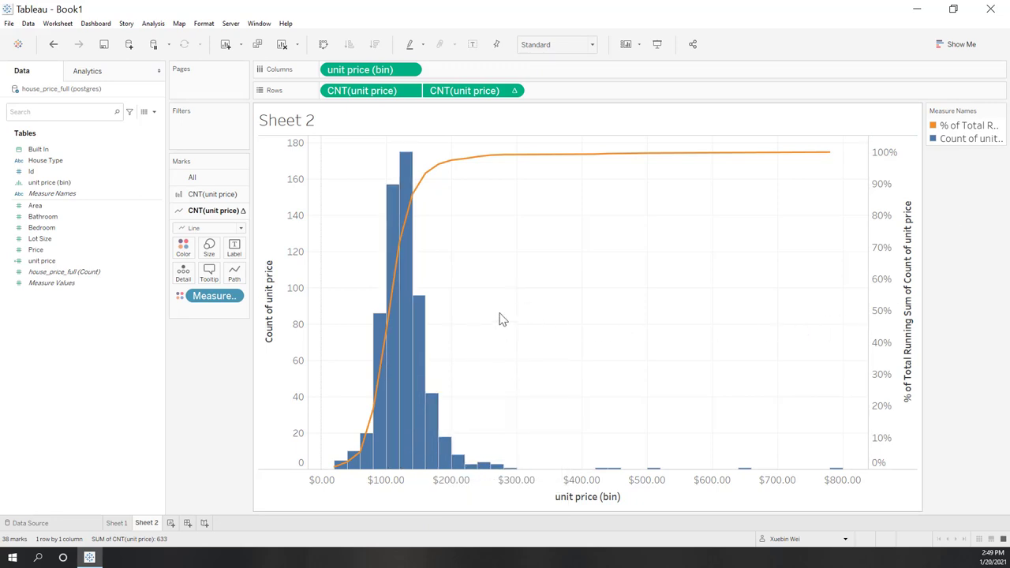
mouse_move(392, 316)
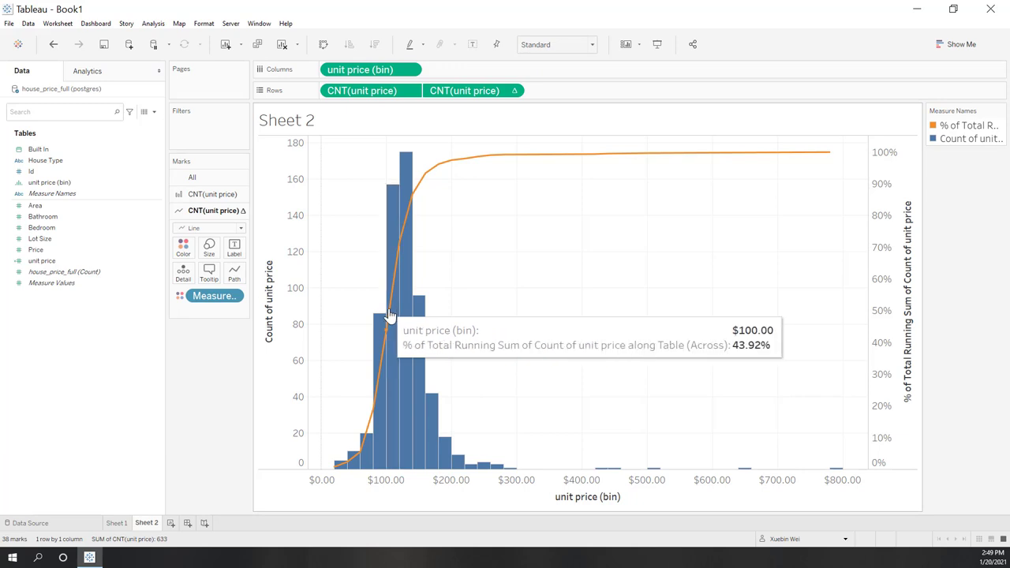
mouse_move(413, 291)
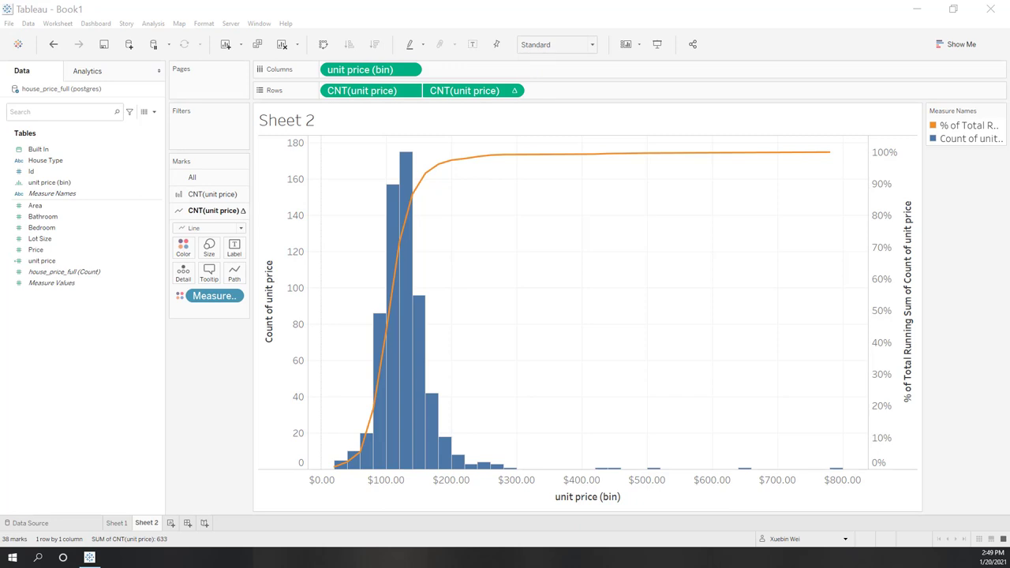
click(196, 457)
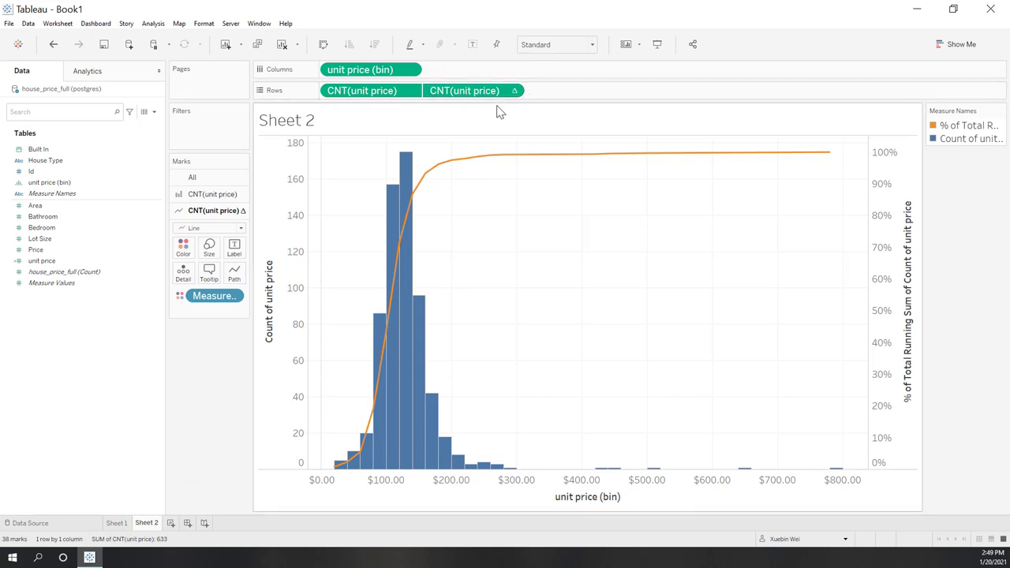
click(219, 405)
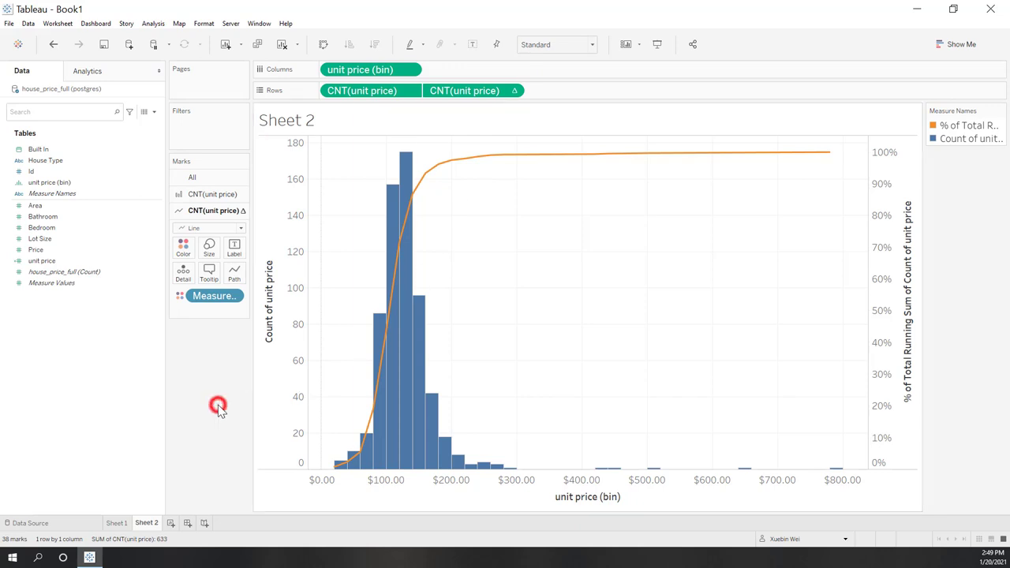
Step: Create Sheet 3 plotting SUM(Price) against SUM(Area) as one aggregated point
click(170, 521)
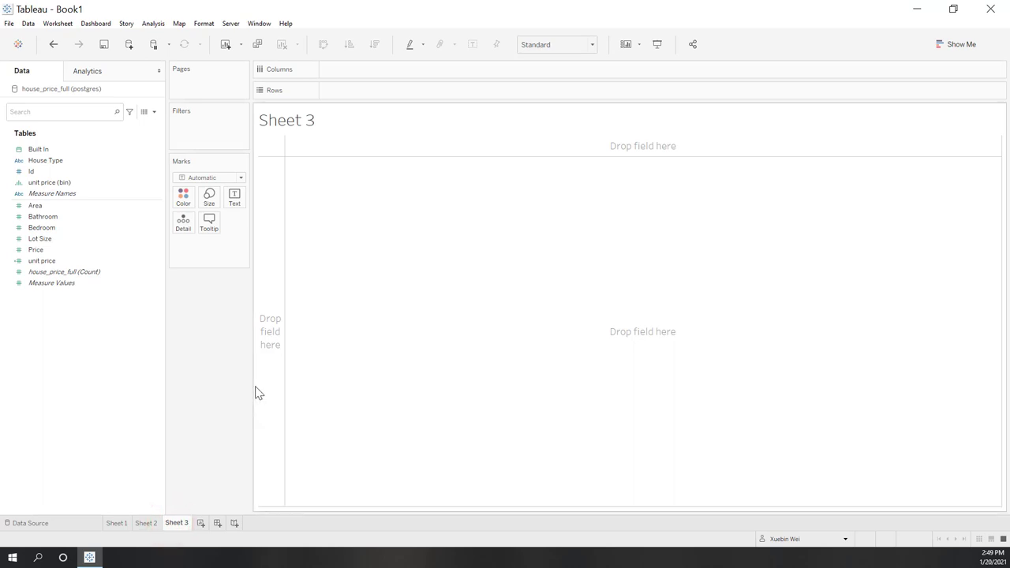
click(55, 249)
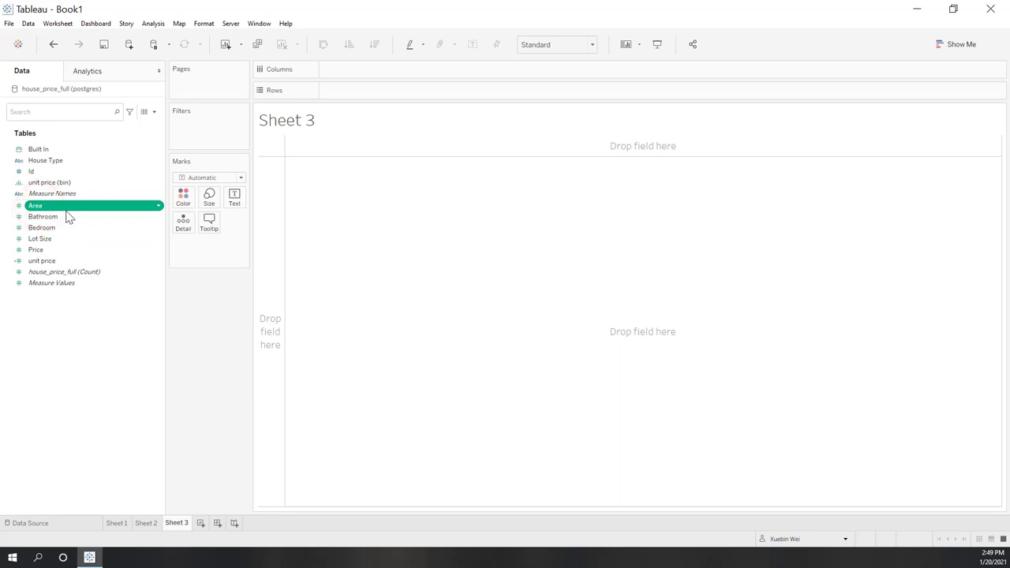
double_click(47, 207)
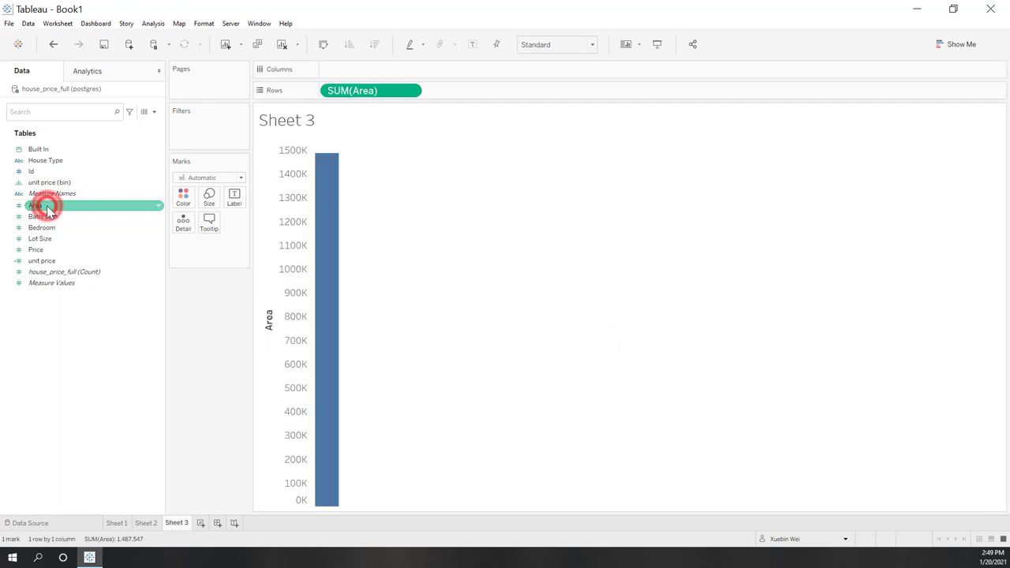
click(57, 250)
double_click(57, 251)
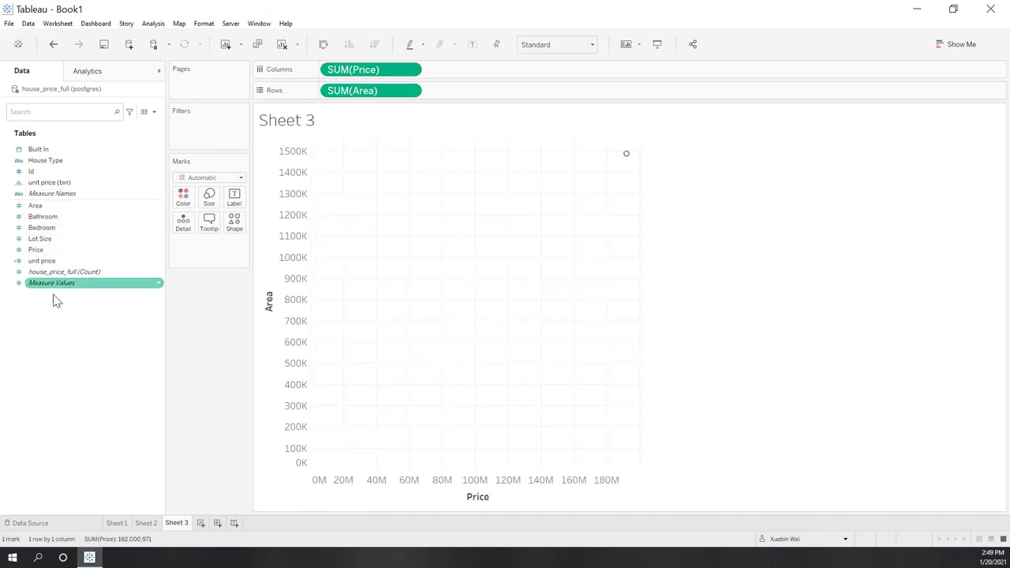
mouse_move(626, 162)
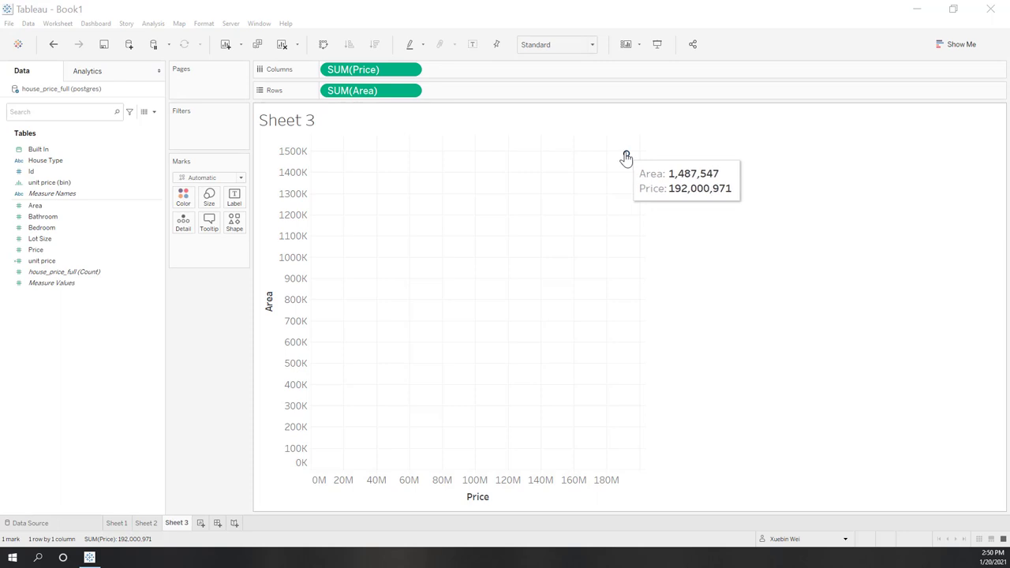
Step: Change Price and Area from Sum to Average, giving one point at 303,319 by 2,350
click(414, 73)
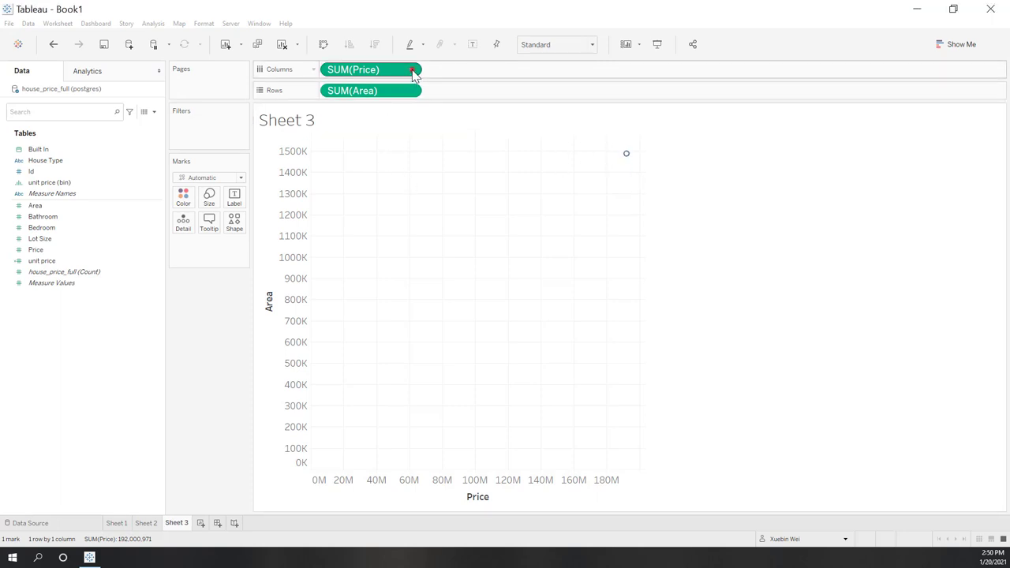
click(412, 71)
mouse_move(421, 221)
click(472, 235)
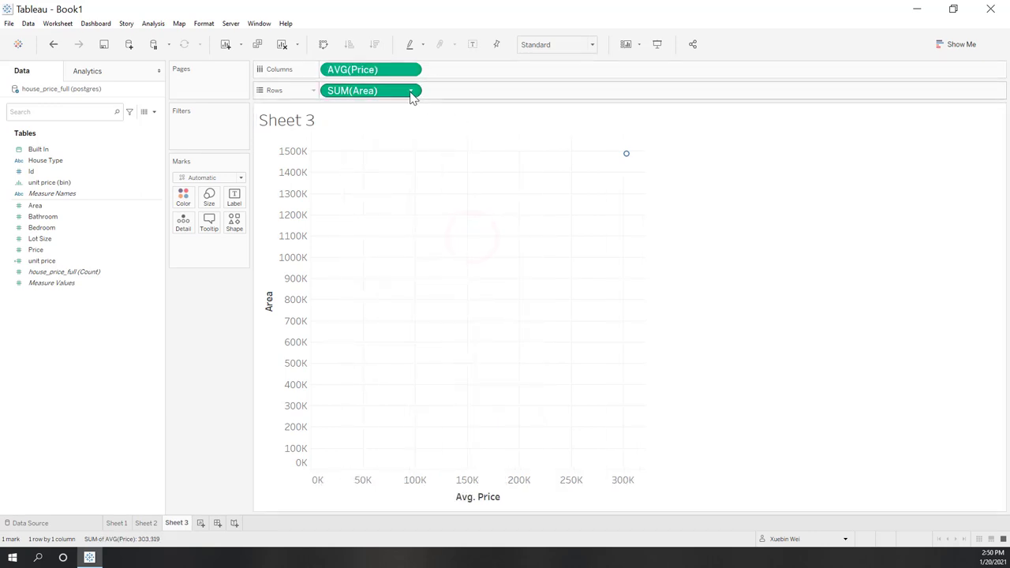
click(411, 91)
mouse_move(422, 236)
click(468, 255)
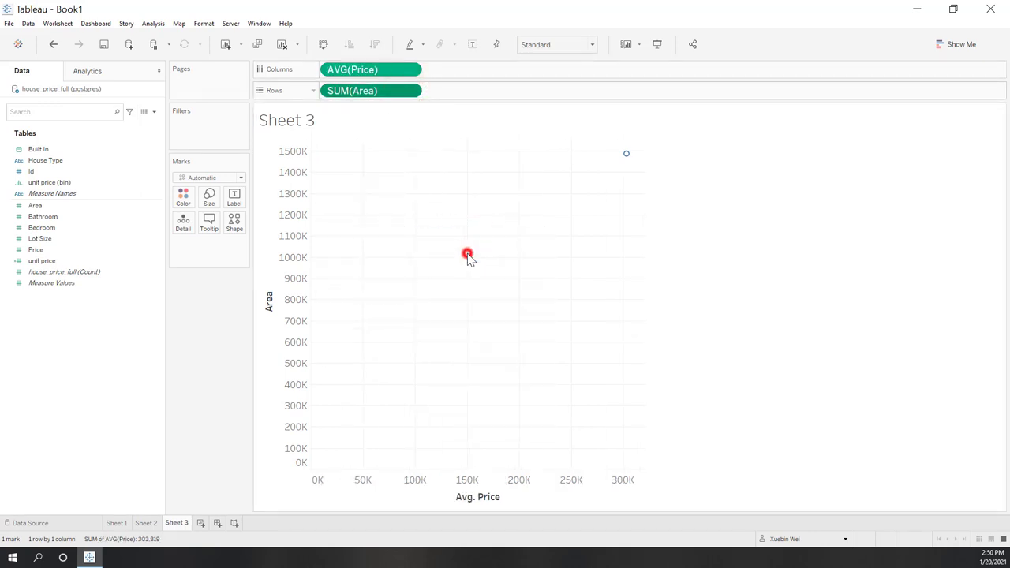
mouse_move(623, 160)
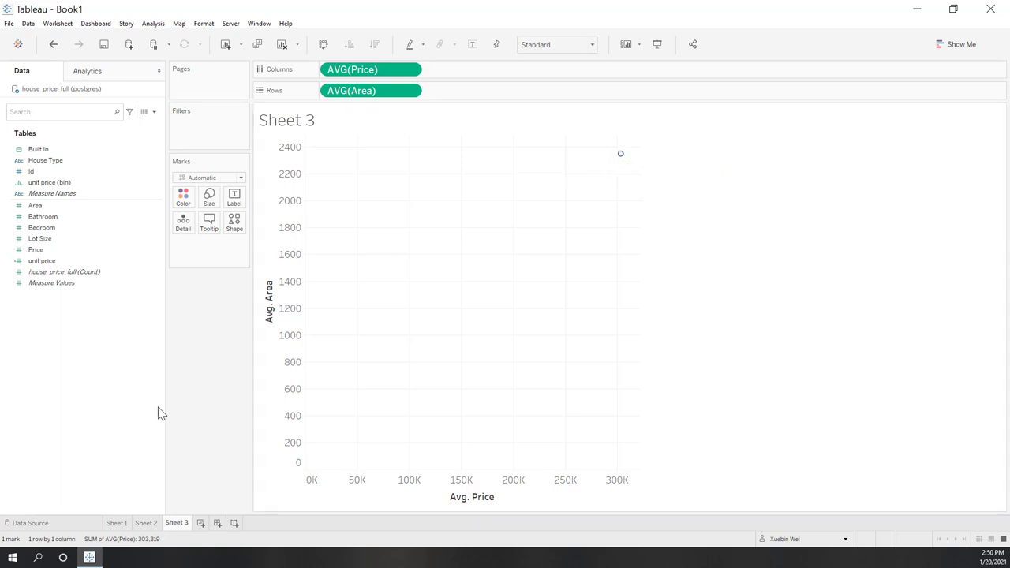
click(192, 410)
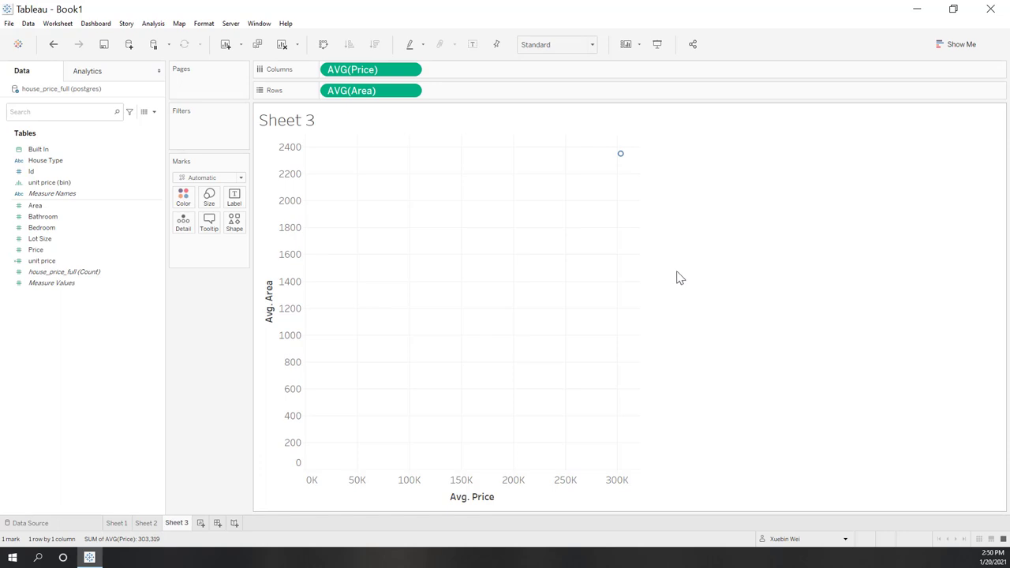
drag(39, 162, 181, 228)
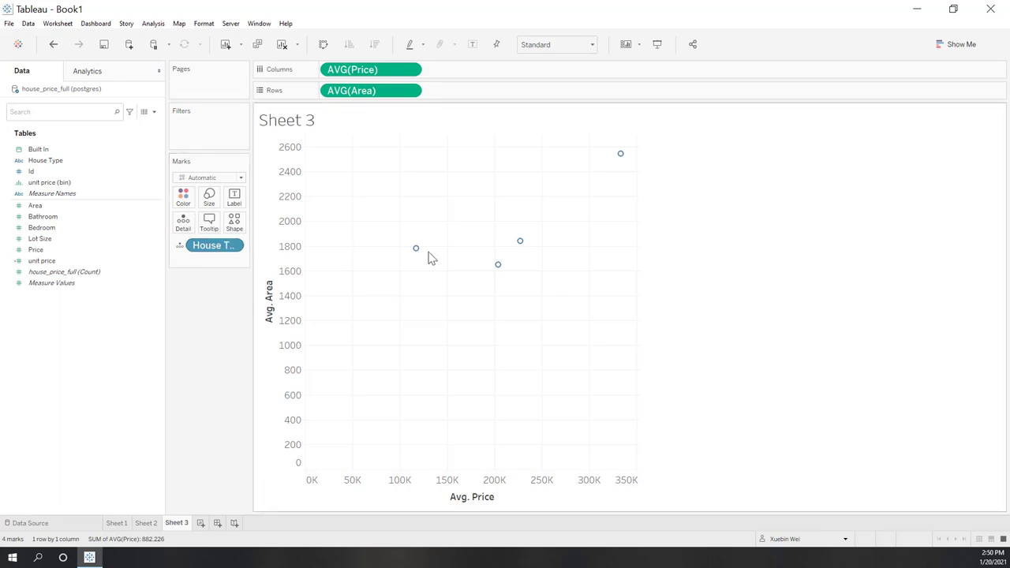
mouse_move(497, 272)
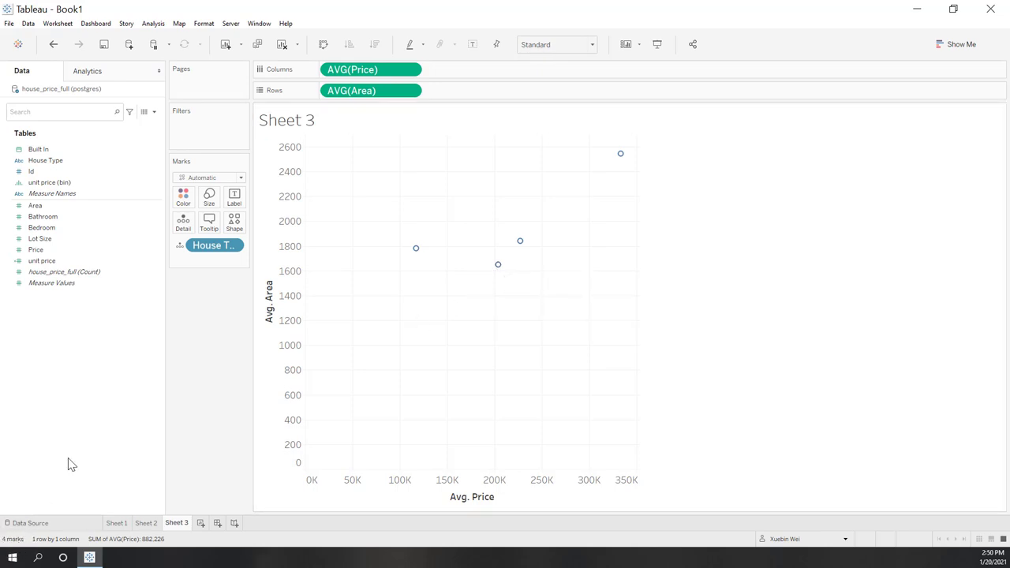
mouse_move(520, 249)
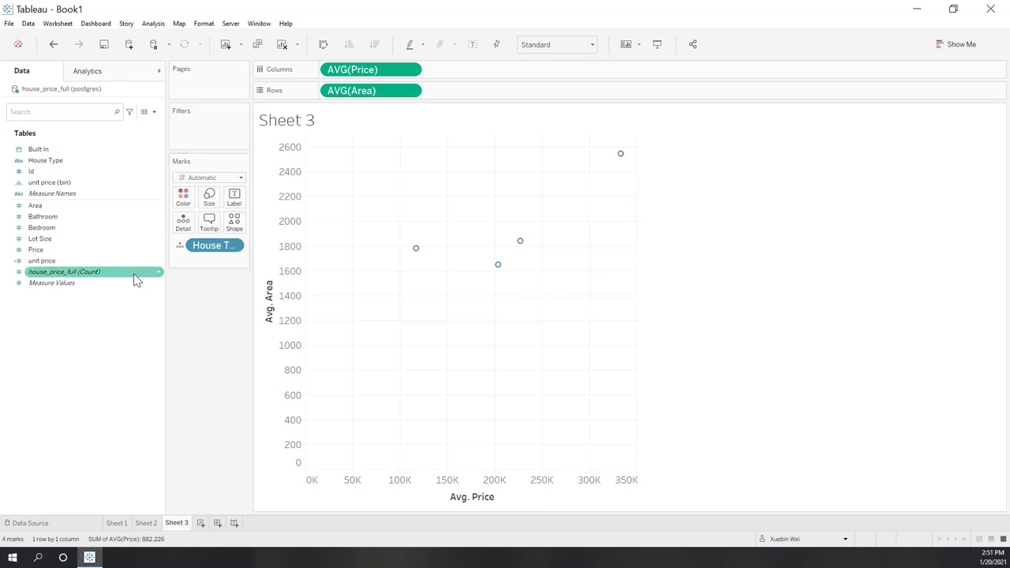
drag(59, 160, 234, 199)
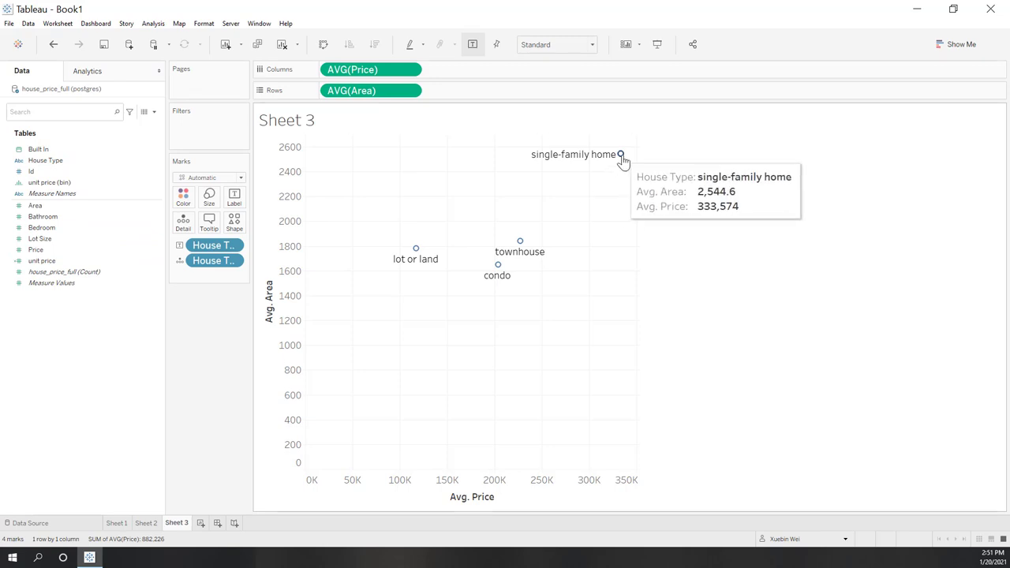
mouse_move(523, 245)
mouse_move(418, 254)
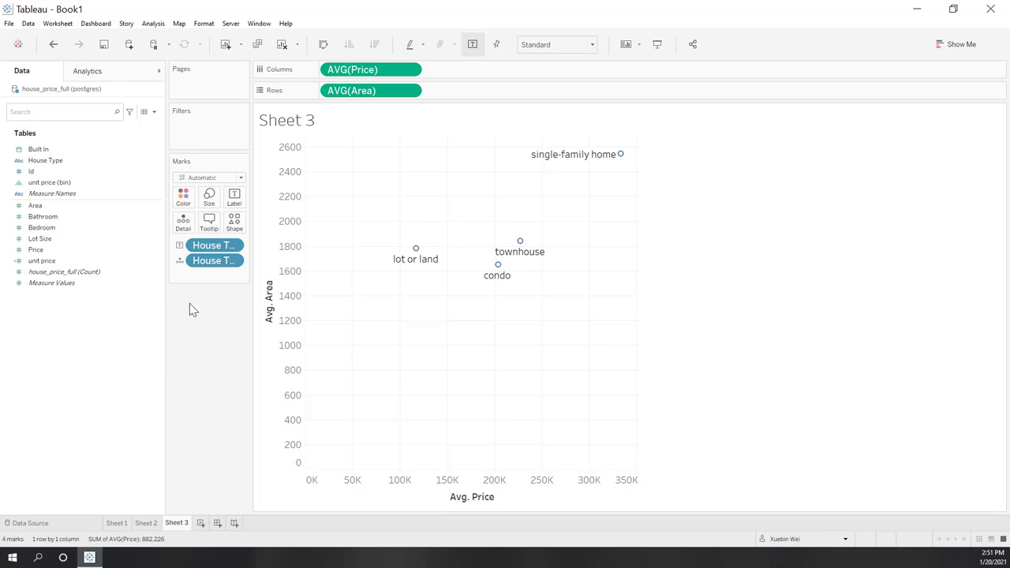
drag(207, 267, 202, 354)
drag(204, 255, 218, 354)
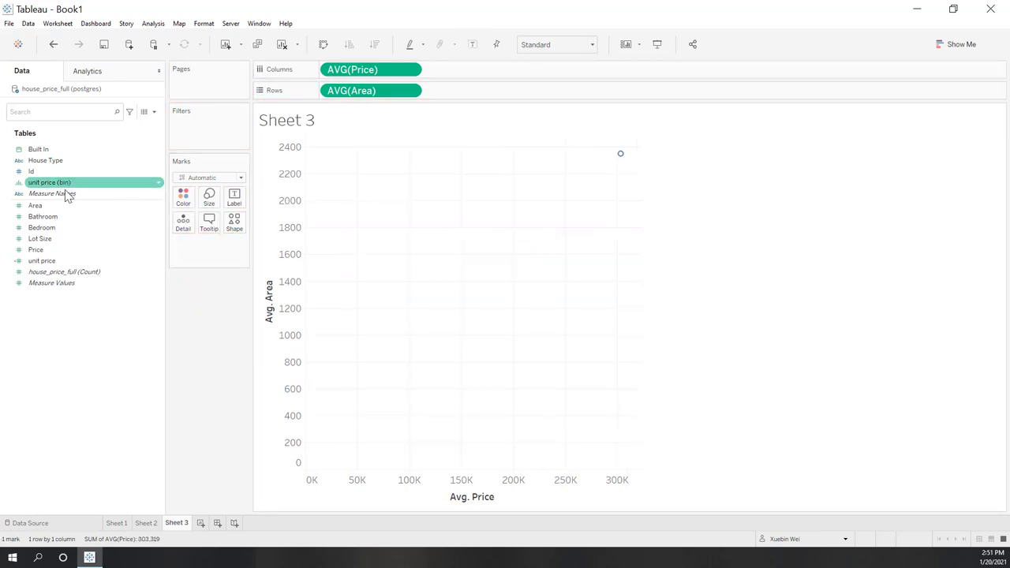
Step: Put Id on Detail so the scatter shows 633 separate house points
click(35, 171)
drag(36, 171, 183, 229)
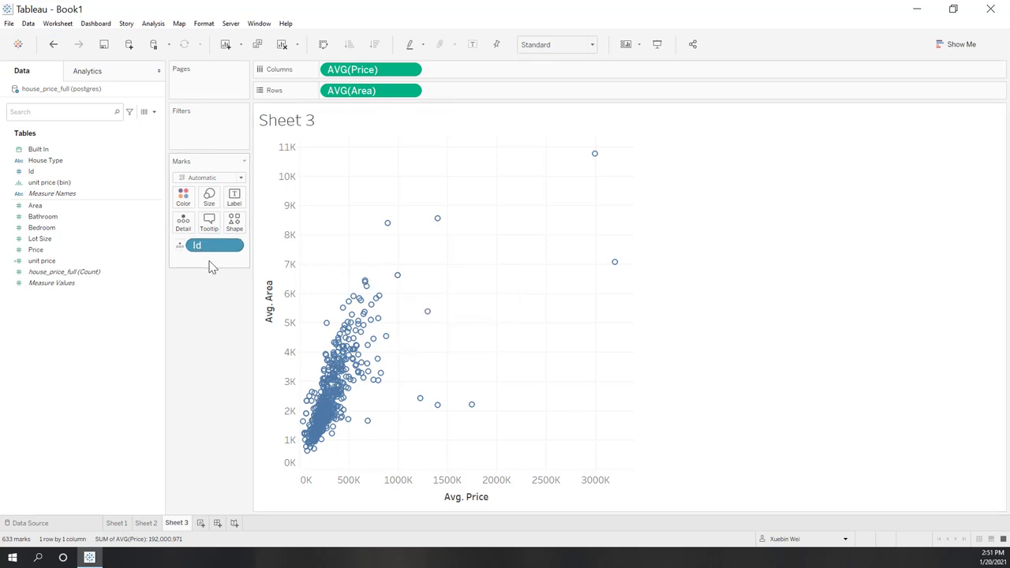
drag(193, 254, 261, 238)
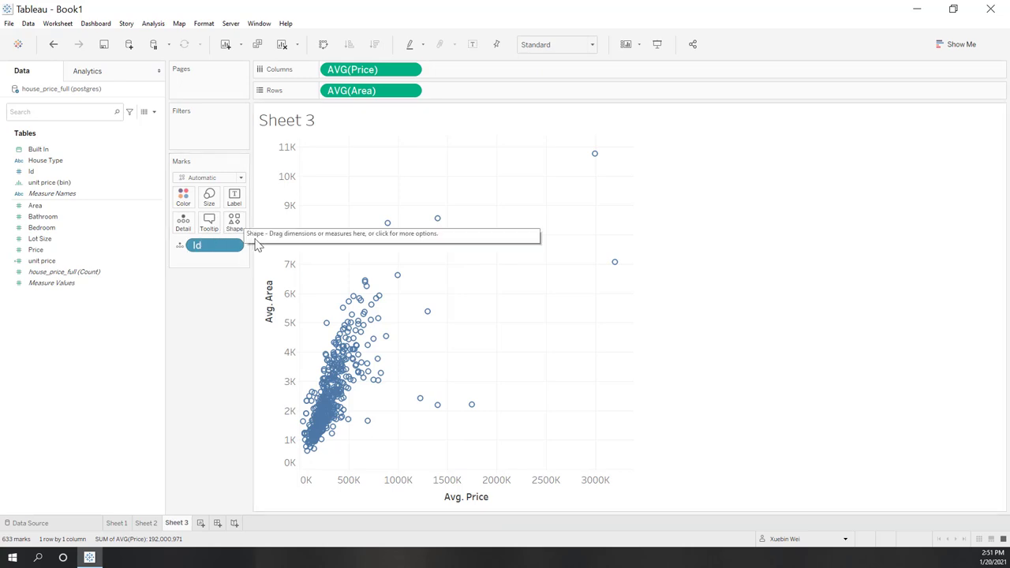
click(159, 22)
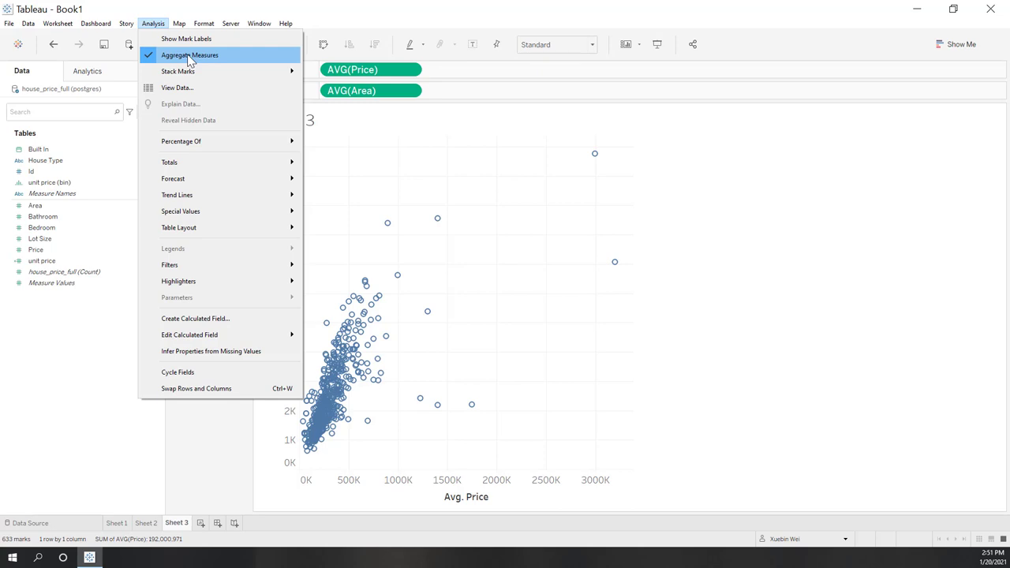
Step: Remove Id, disable Aggregate Measures, and swap axes so Area is horizontal and Price vertical
click(852, 200)
drag(211, 245, 209, 368)
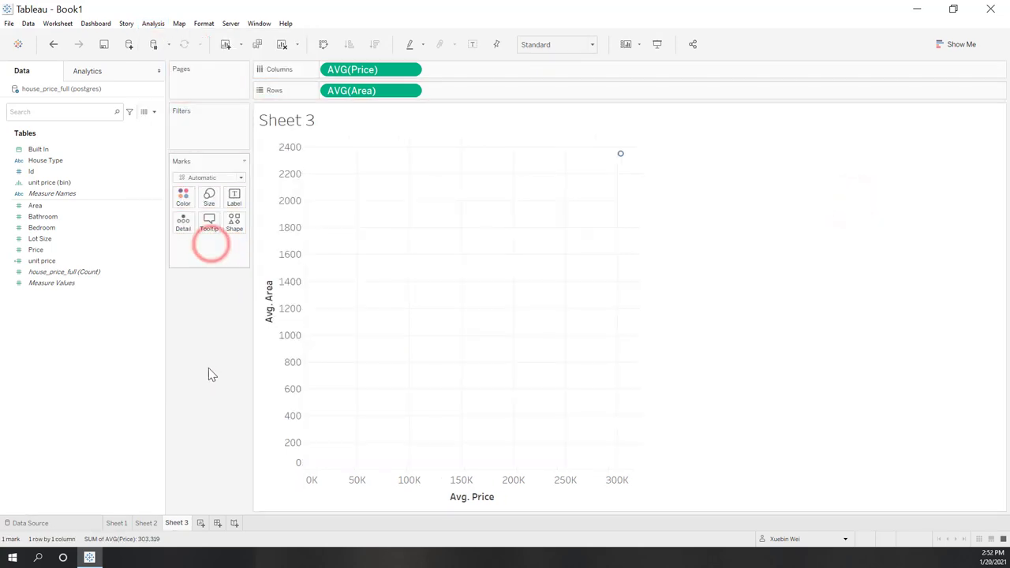
click(149, 23)
click(163, 53)
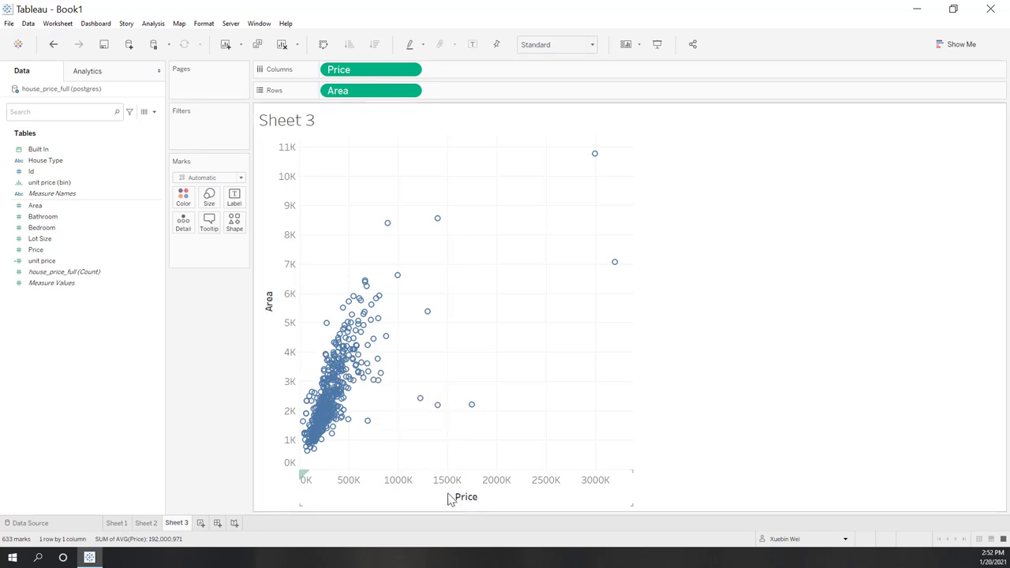
click(323, 45)
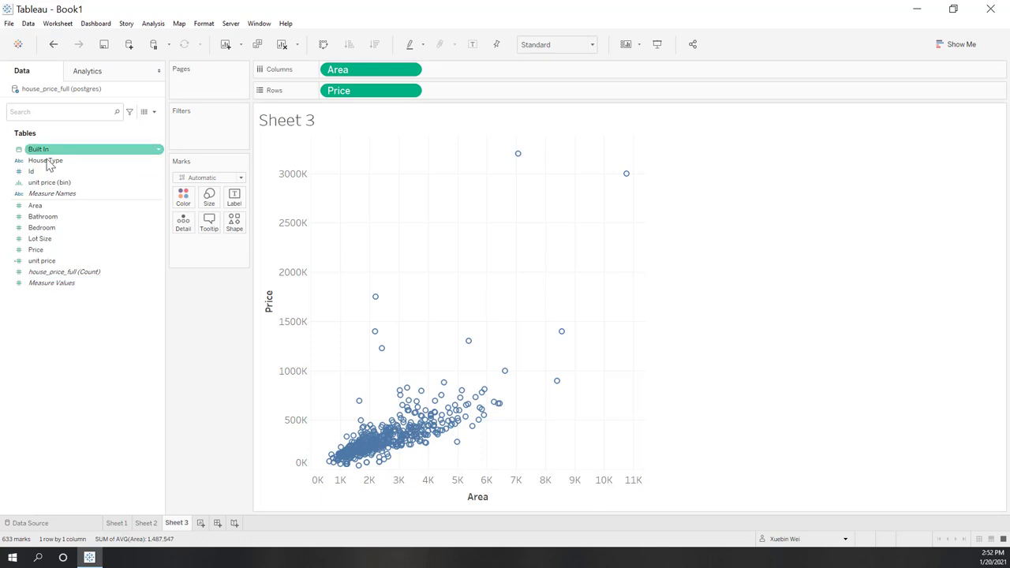
Step: Try House Type as colour, then as shape, and remove it from the marks
drag(47, 161, 183, 202)
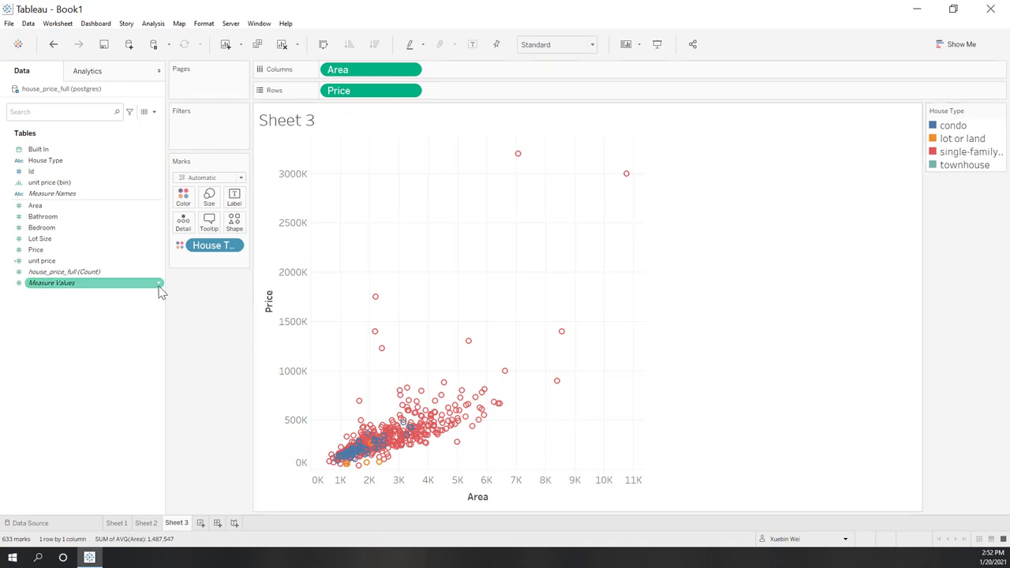
click(204, 244)
drag(211, 244, 235, 223)
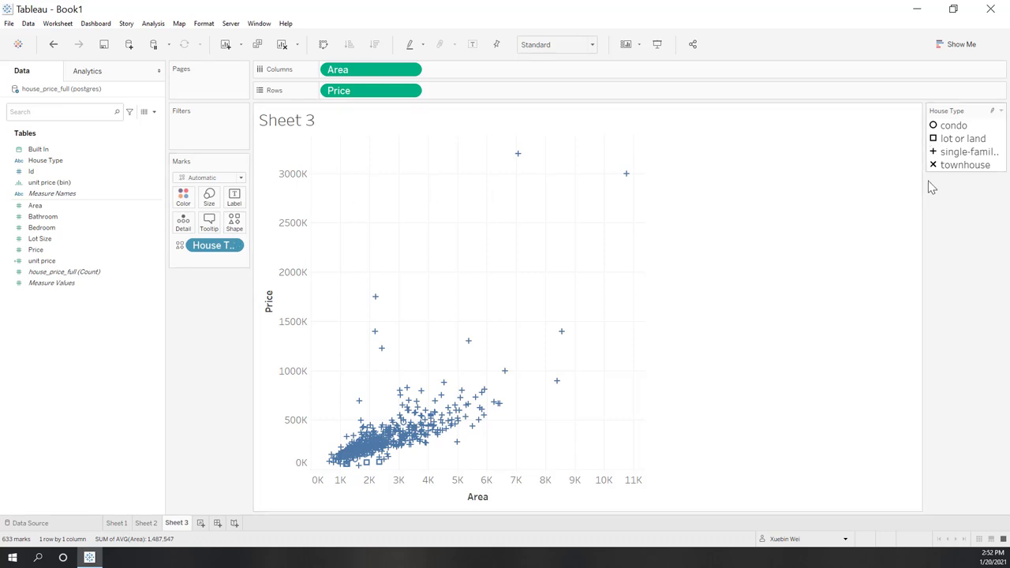
drag(215, 245, 180, 342)
click(56, 284)
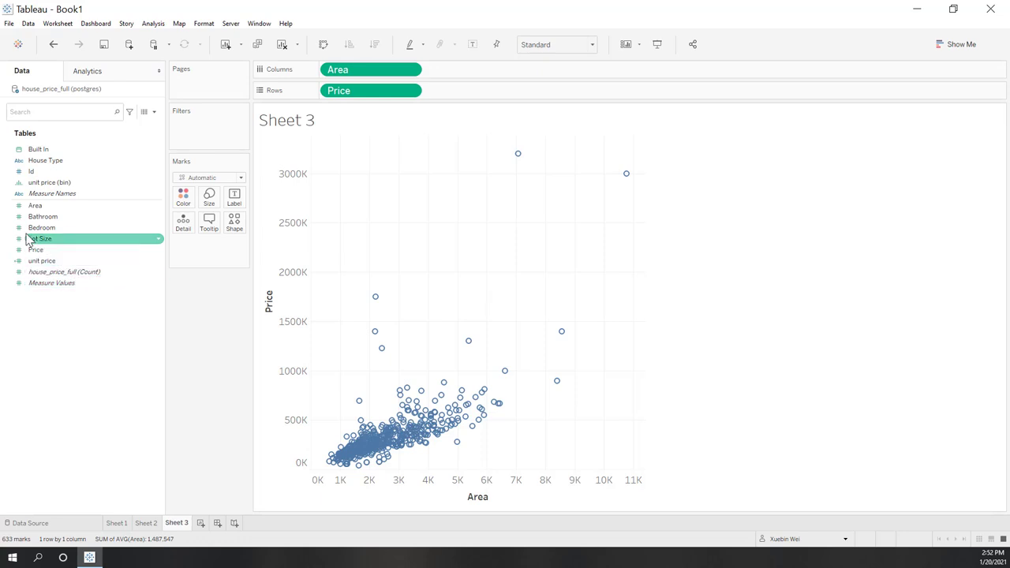
Step: Try sizing marks by Bathroom, then remove the size encoding
drag(43, 216, 209, 199)
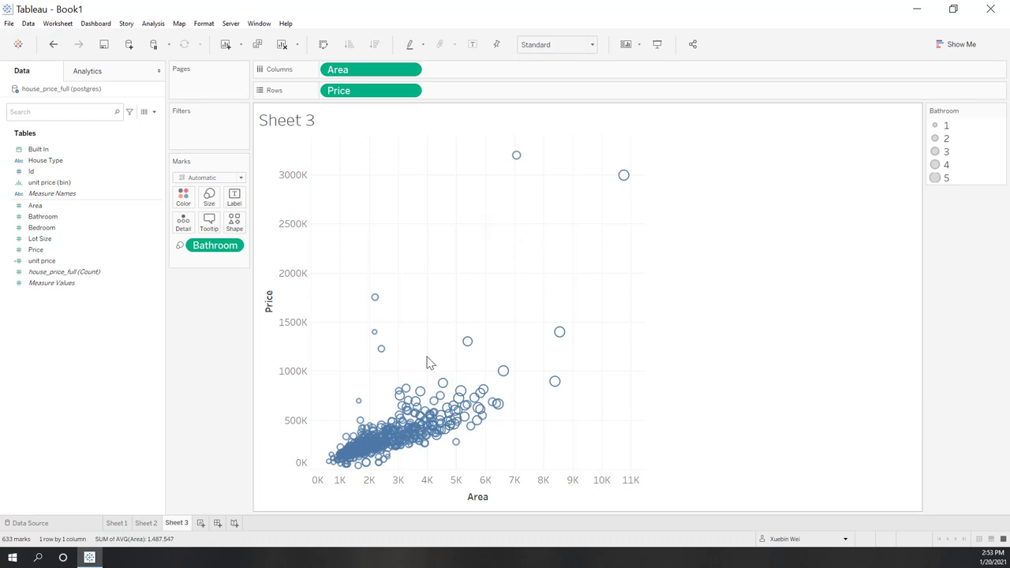
drag(215, 268, 221, 348)
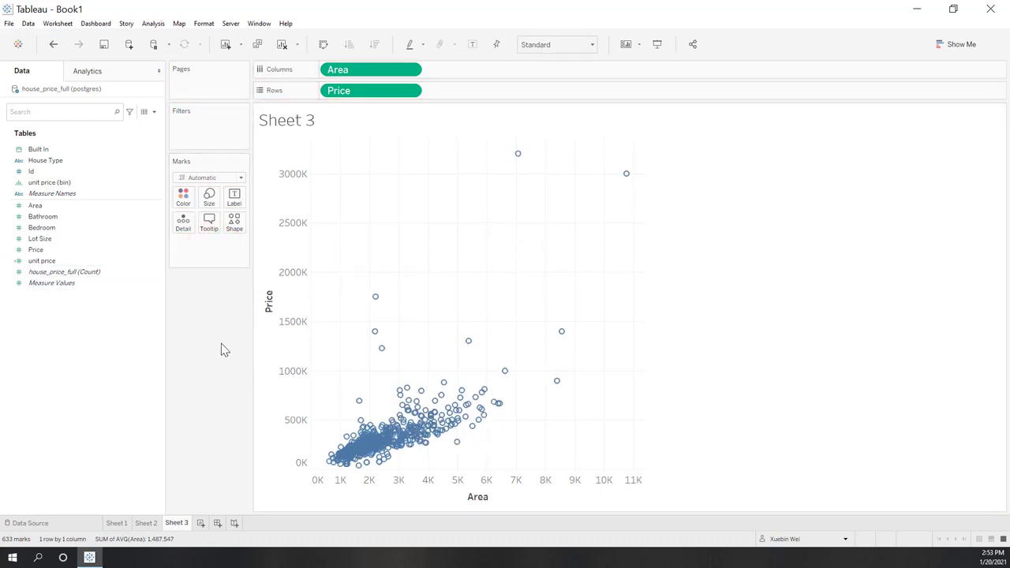
click(85, 73)
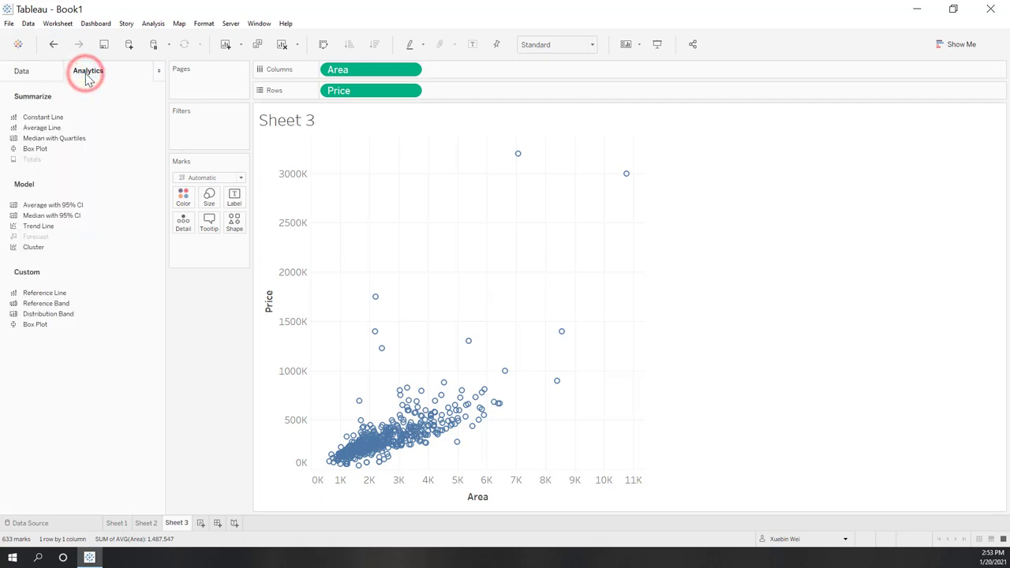
Step: Add a linear trend line, read its R-squared of 0.518, then remove it
drag(46, 226, 365, 160)
mouse_move(632, 324)
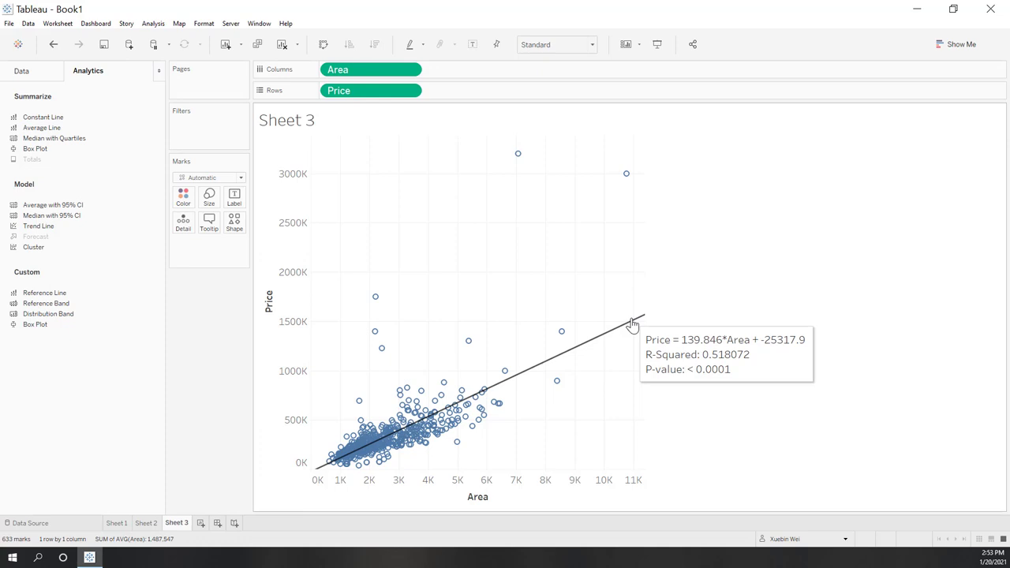
drag(632, 325, 191, 361)
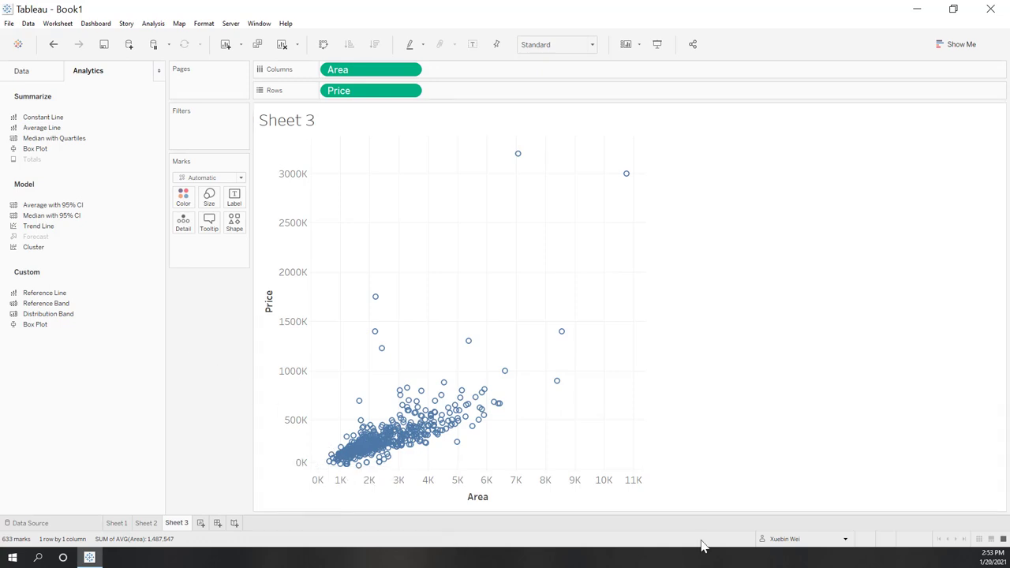
click(16, 71)
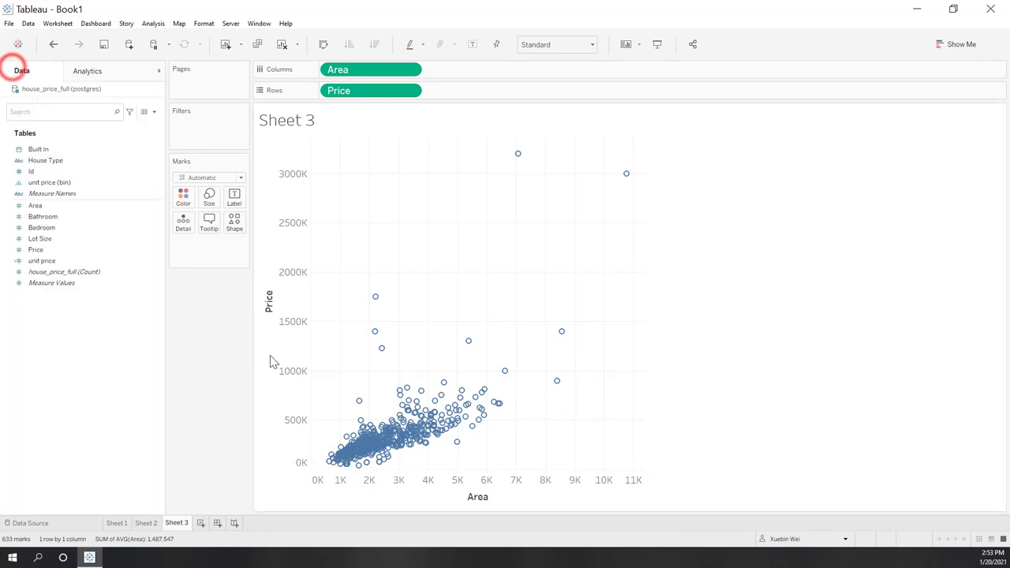
double_click(492, 481)
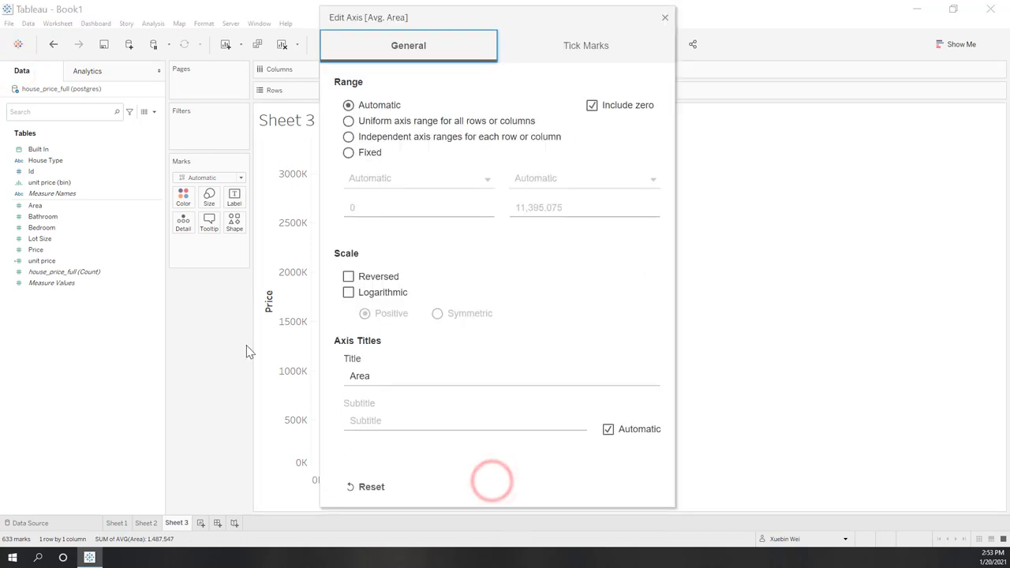
click(377, 293)
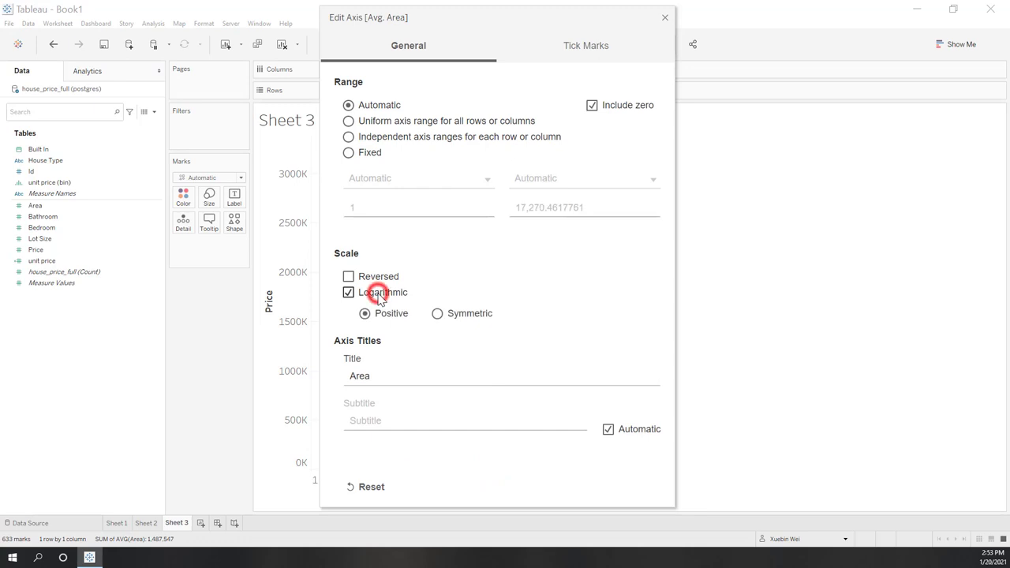
click(664, 19)
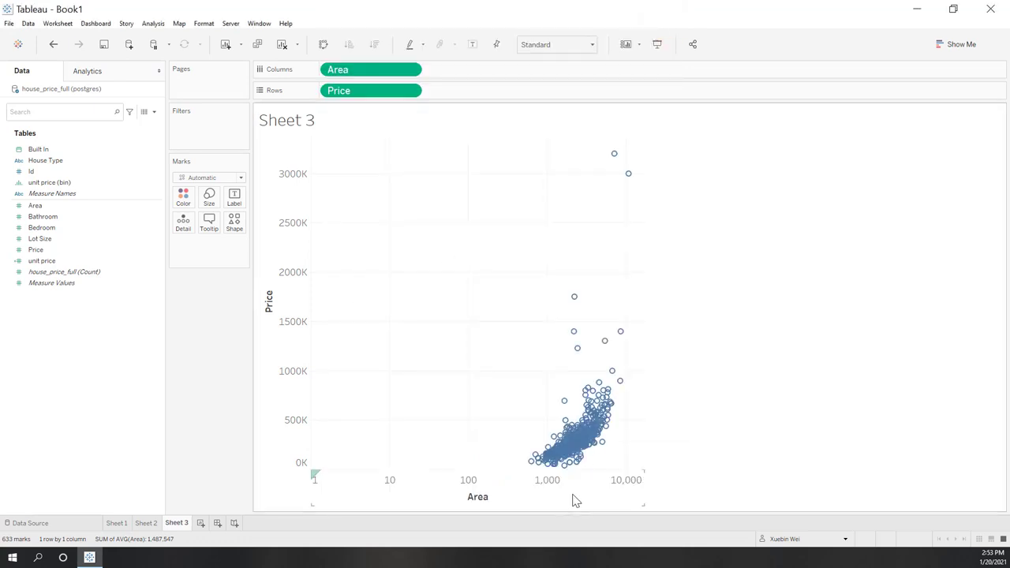
double_click(497, 482)
click(369, 290)
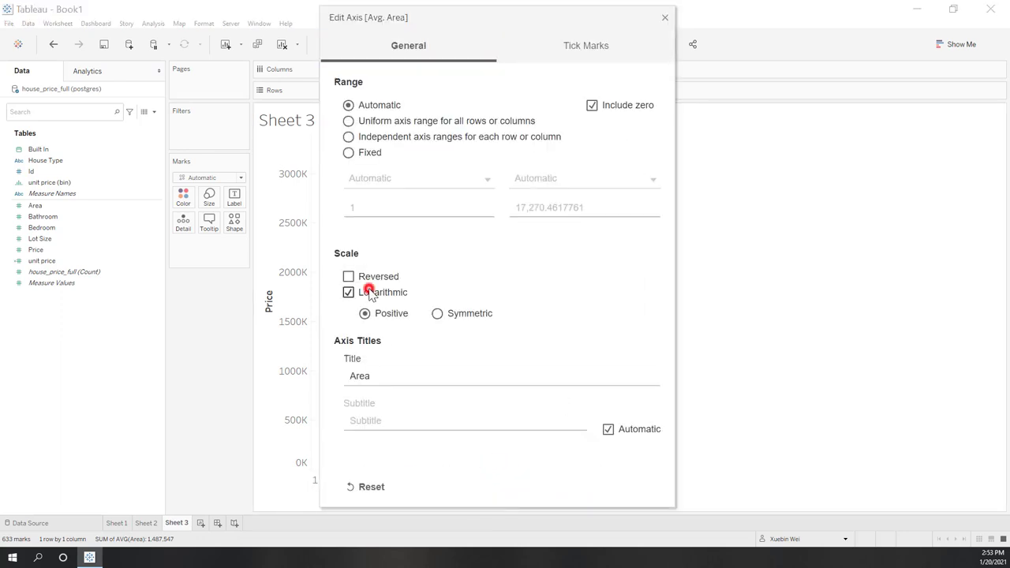
click(664, 17)
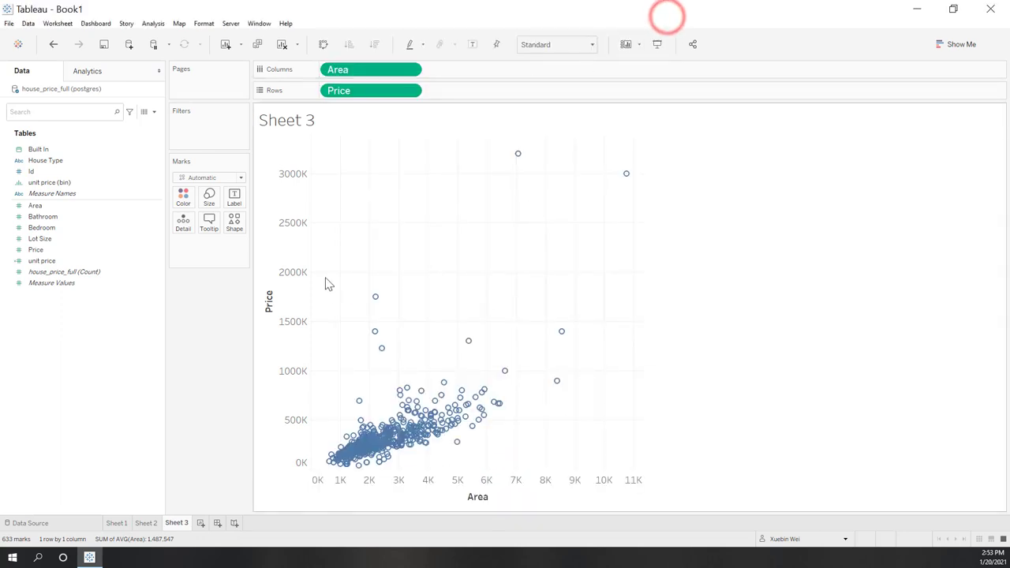
Step: Set the Price axis to logarithmic and try a trend line, then remove it
double_click(280, 304)
click(363, 292)
click(664, 17)
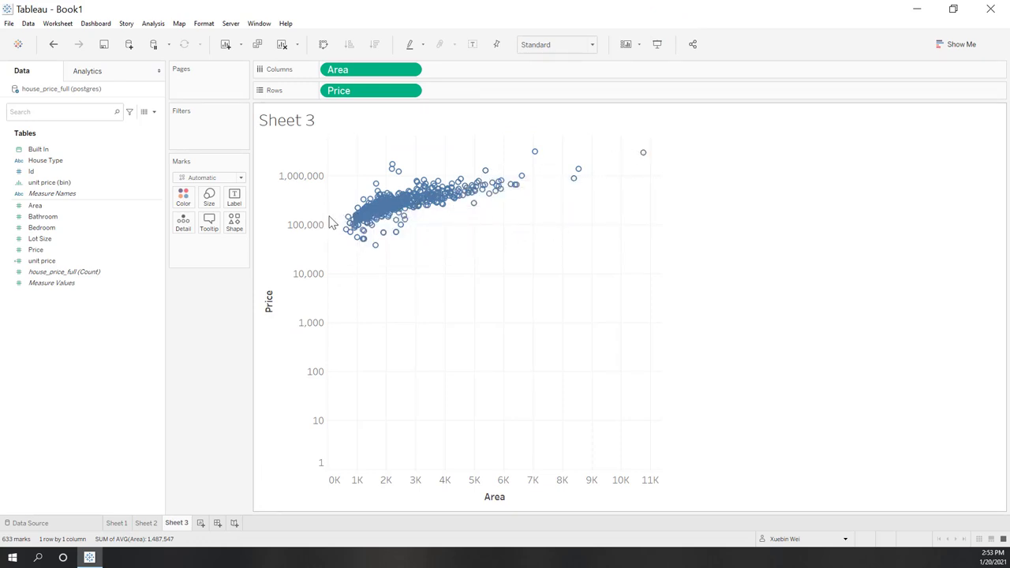
click(114, 73)
drag(50, 228, 359, 158)
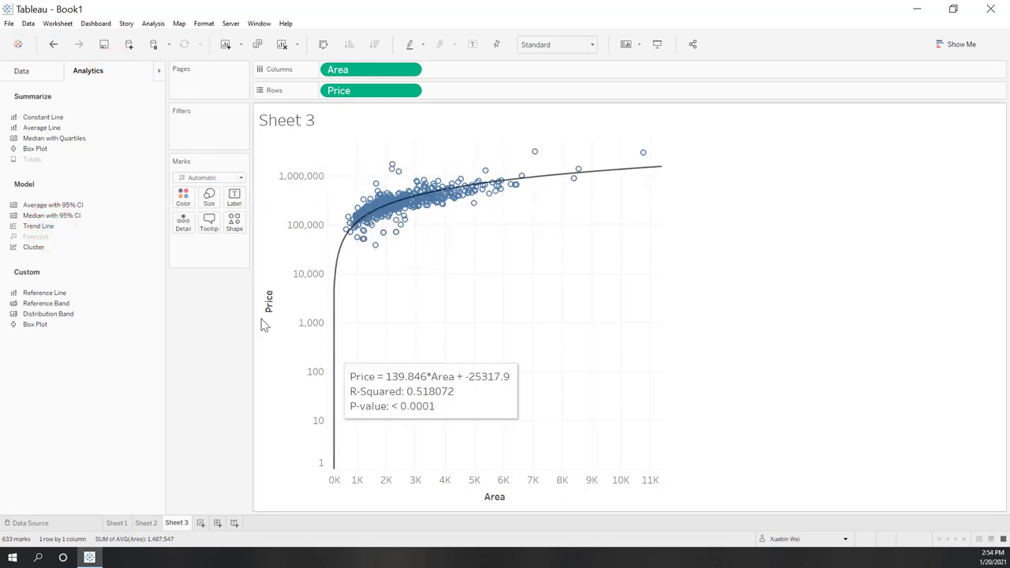
drag(557, 172, 211, 395)
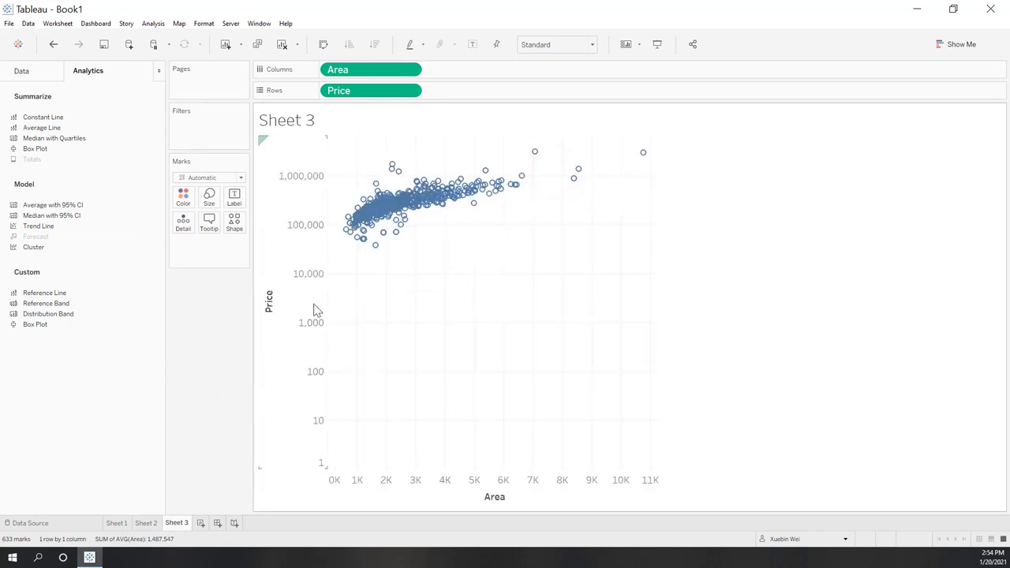
Step: Return the Price axis to a linear scale
double_click(300, 231)
click(372, 292)
click(667, 19)
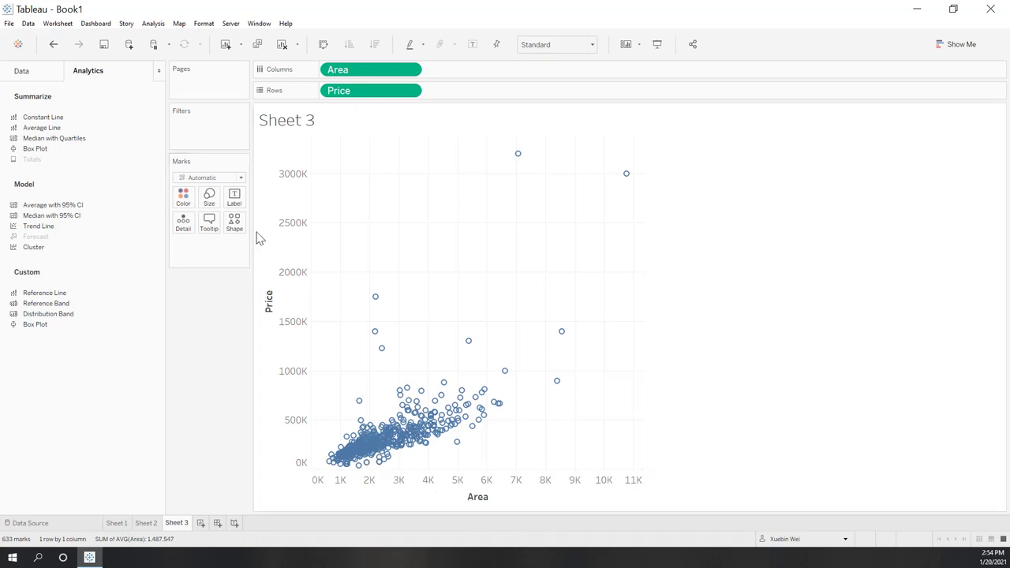
Step: Hide the Sheet 3 and Sheet 2 titles, then add a blank Sheet 4
right_click(297, 125)
click(310, 167)
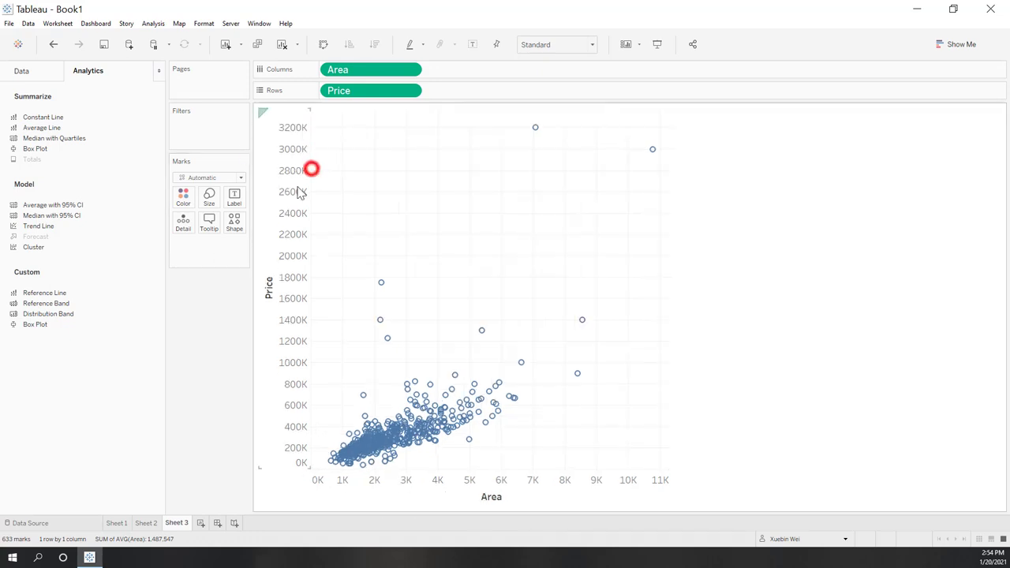
click(214, 447)
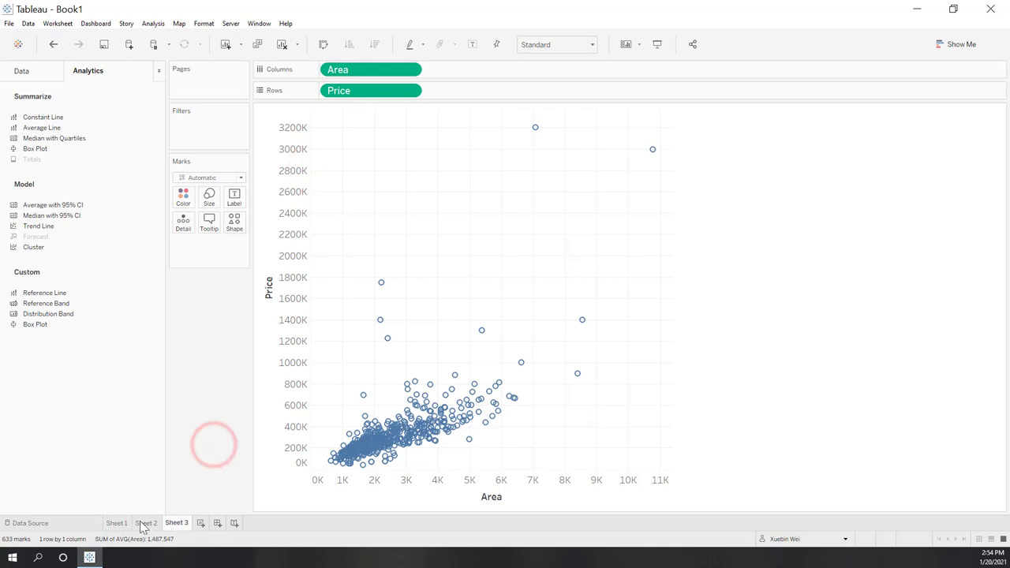
click(143, 522)
right_click(298, 125)
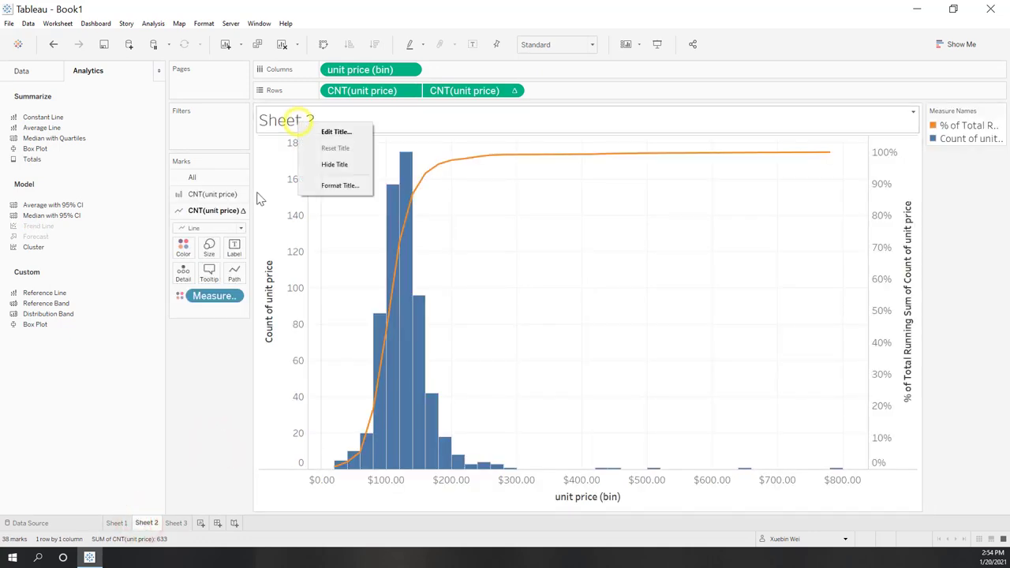
click(324, 162)
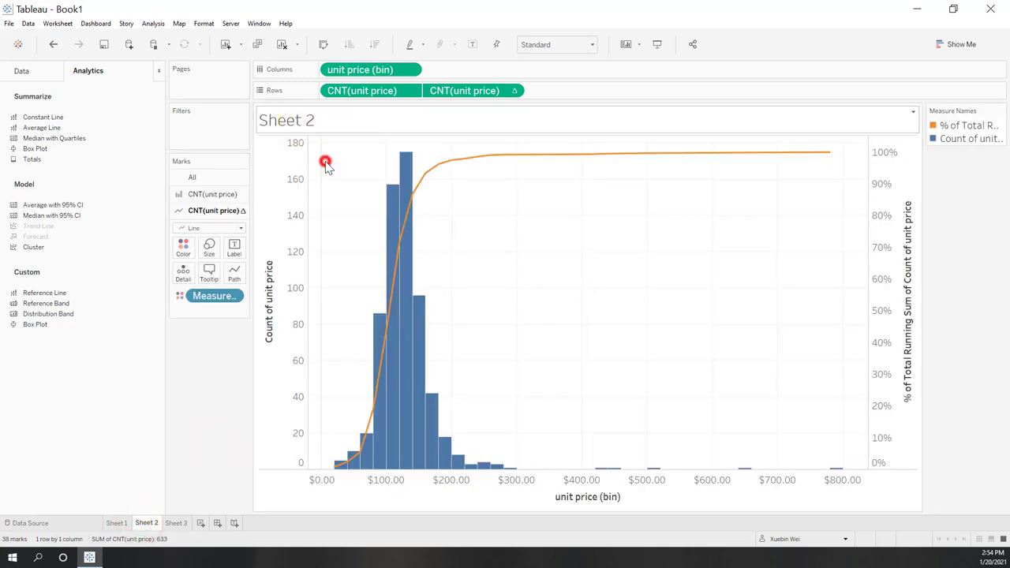
click(201, 524)
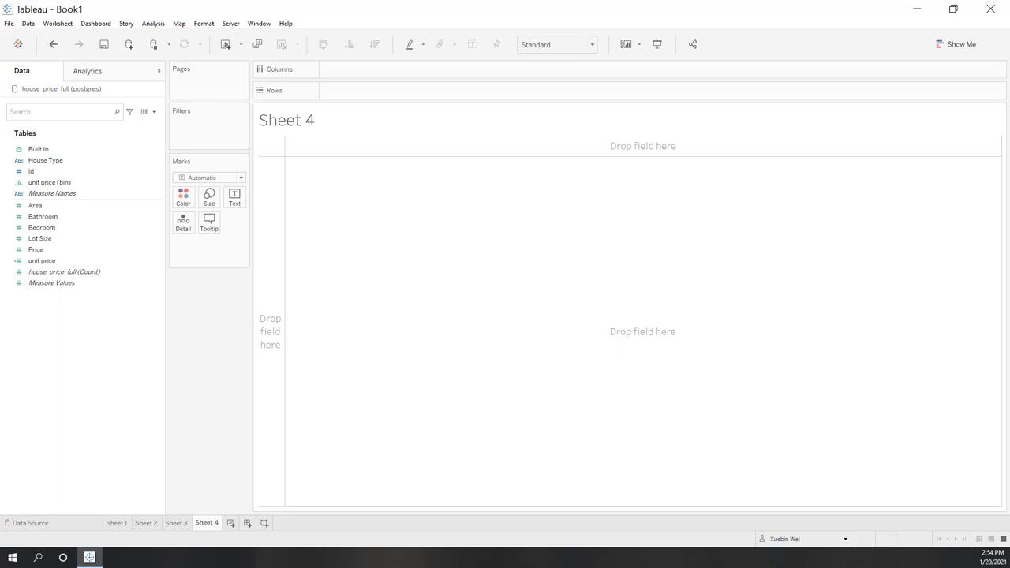
Step: Build a line chart of SUM(unit price) across YEAR(Built In) from the suggested chart types
click(49, 263)
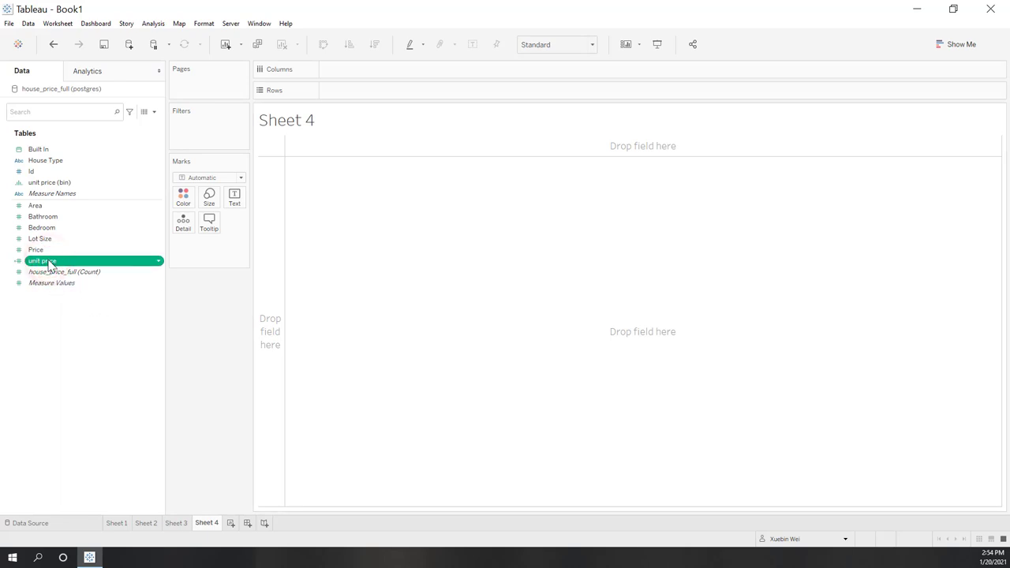
ctrl+click(48, 150)
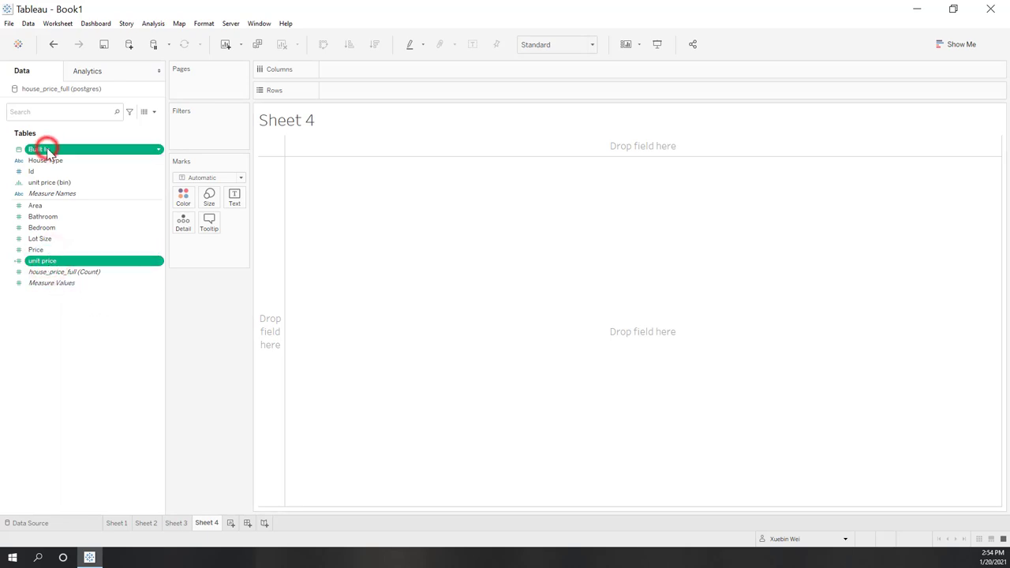
click(950, 45)
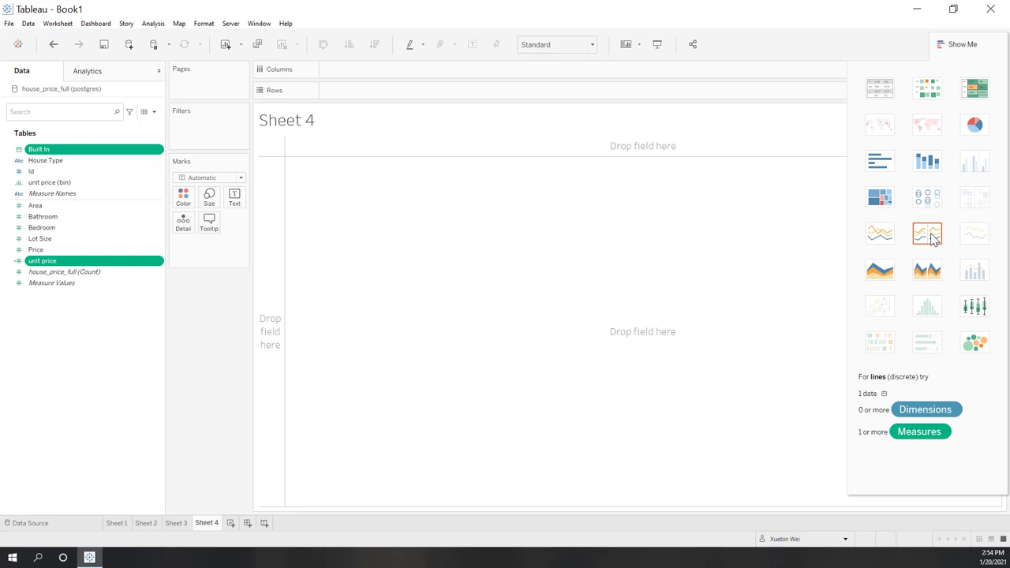
click(931, 235)
click(967, 46)
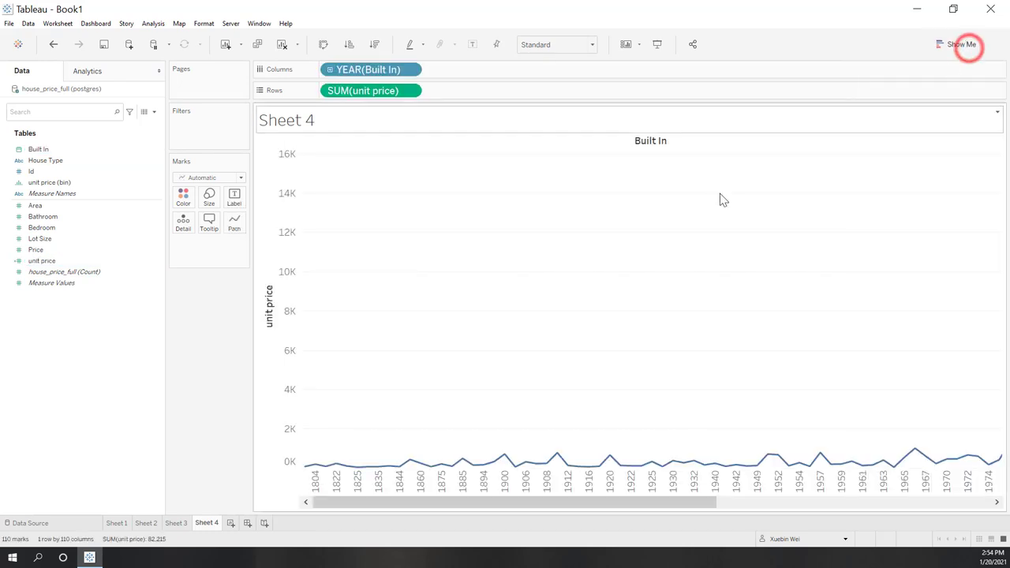
click(687, 501)
mouse_move(687, 502)
mouse_down()
mouse_move(960, 504)
mouse_move(683, 509)
mouse_up()
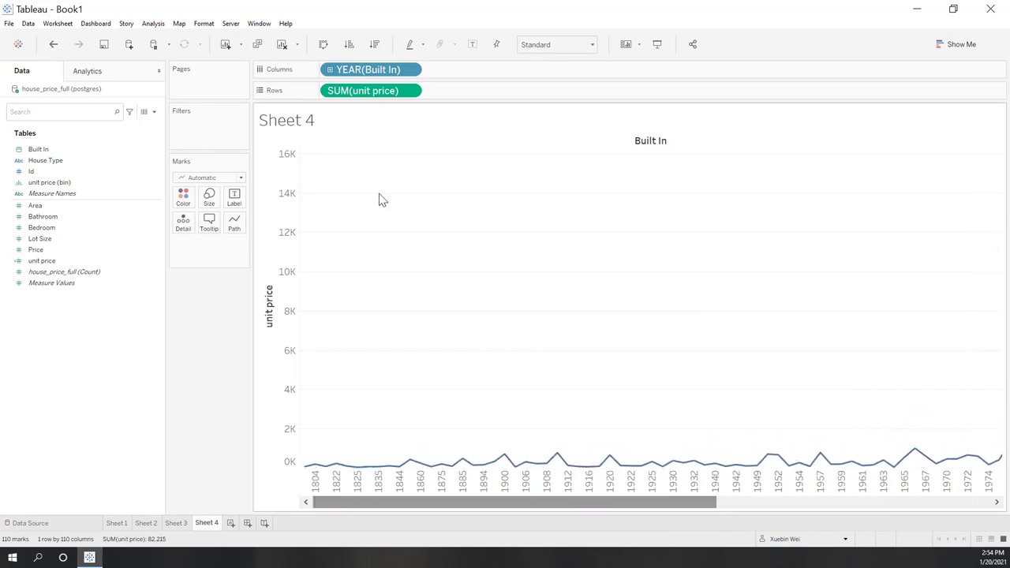
Step: Change the unit price measure from Sum to Average
click(411, 91)
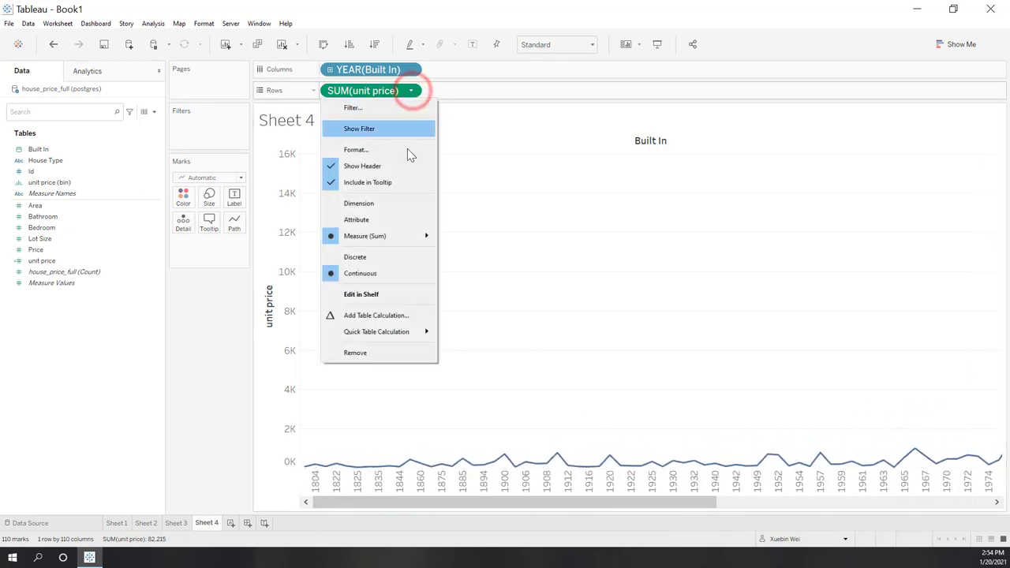
mouse_move(430, 240)
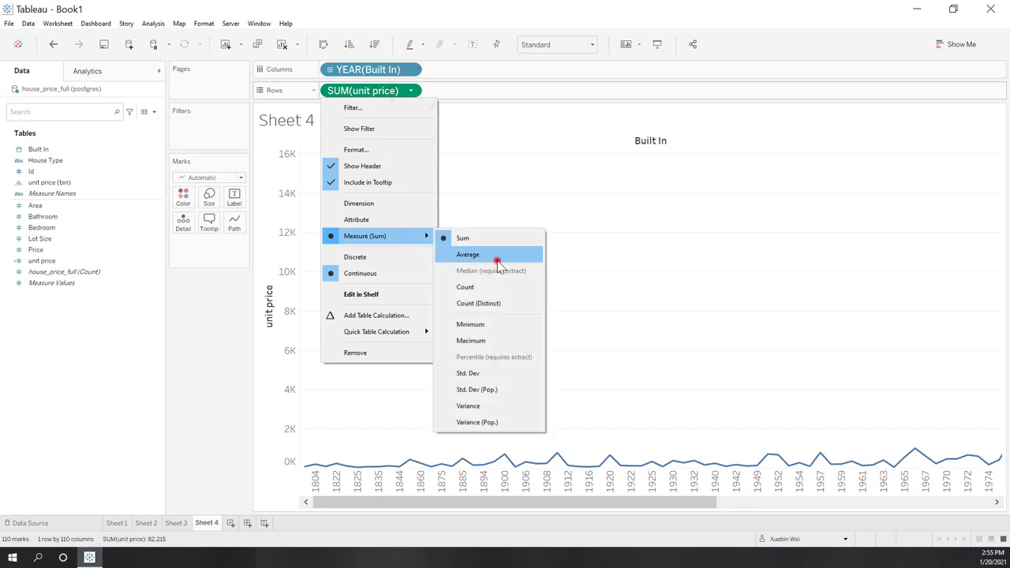
click(497, 260)
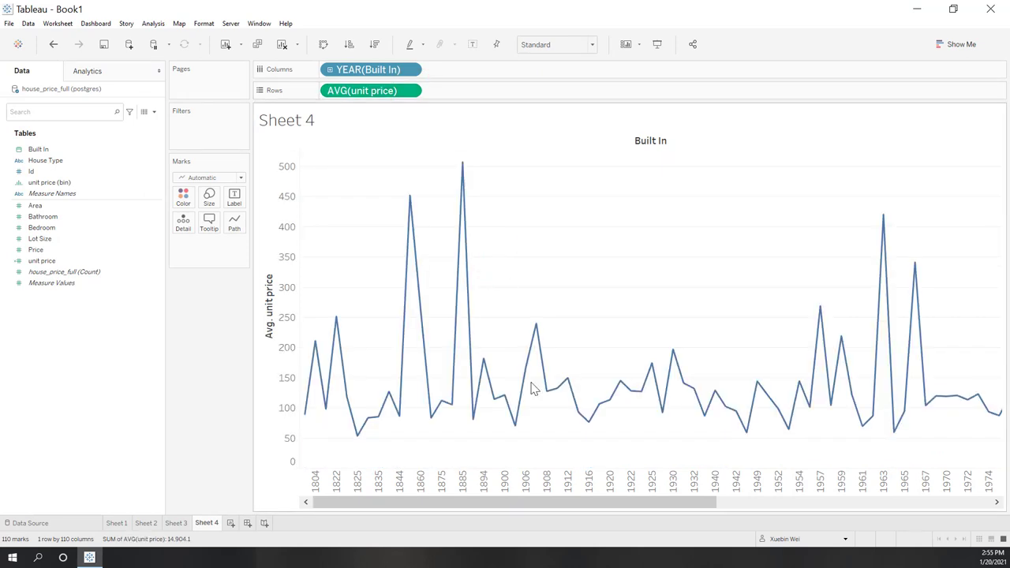
drag(608, 501, 960, 507)
drag(804, 502, 542, 507)
mouse_move(460, 169)
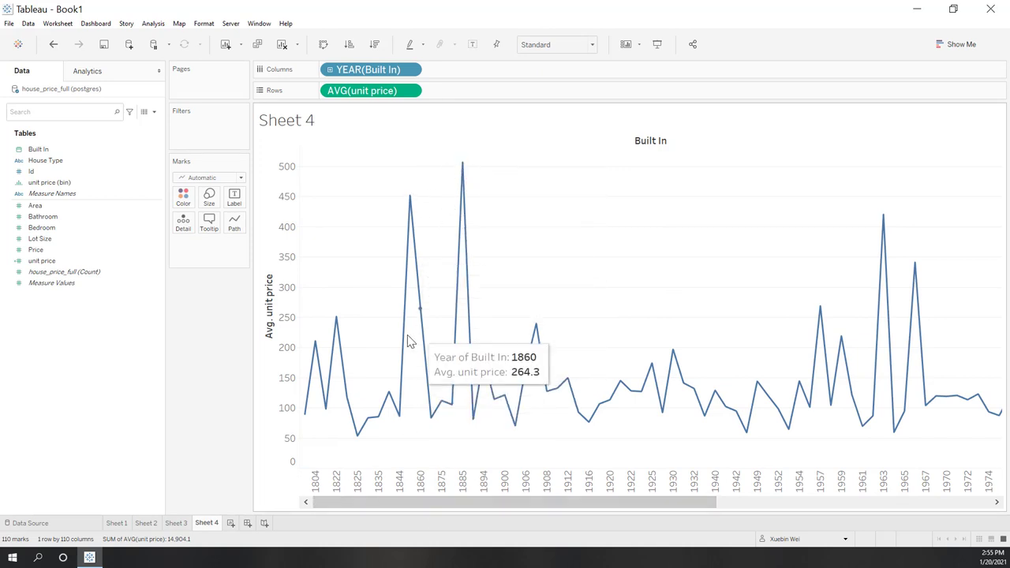
mouse_move(350, 426)
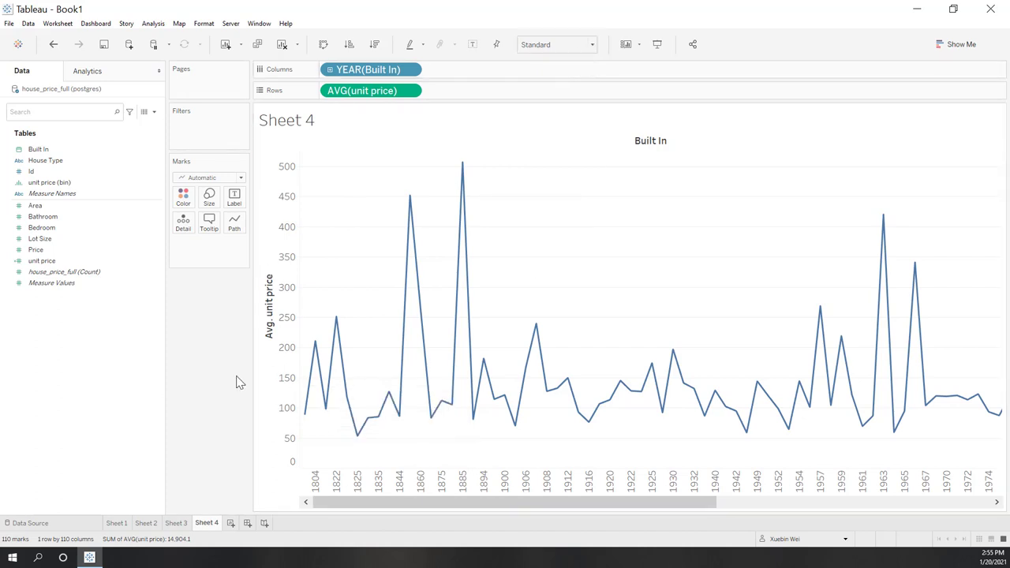
drag(68, 161, 184, 197)
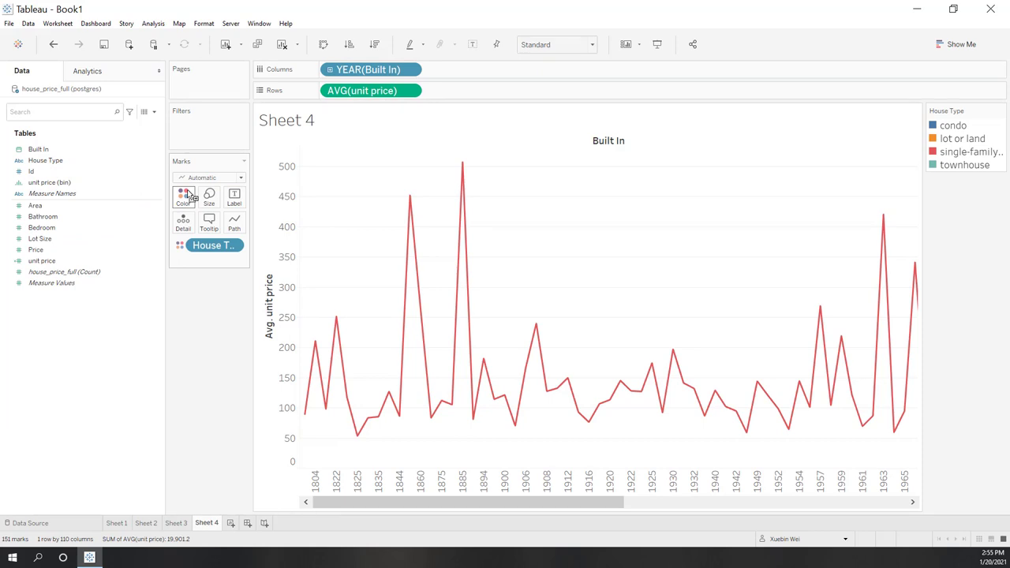
drag(395, 502, 728, 510)
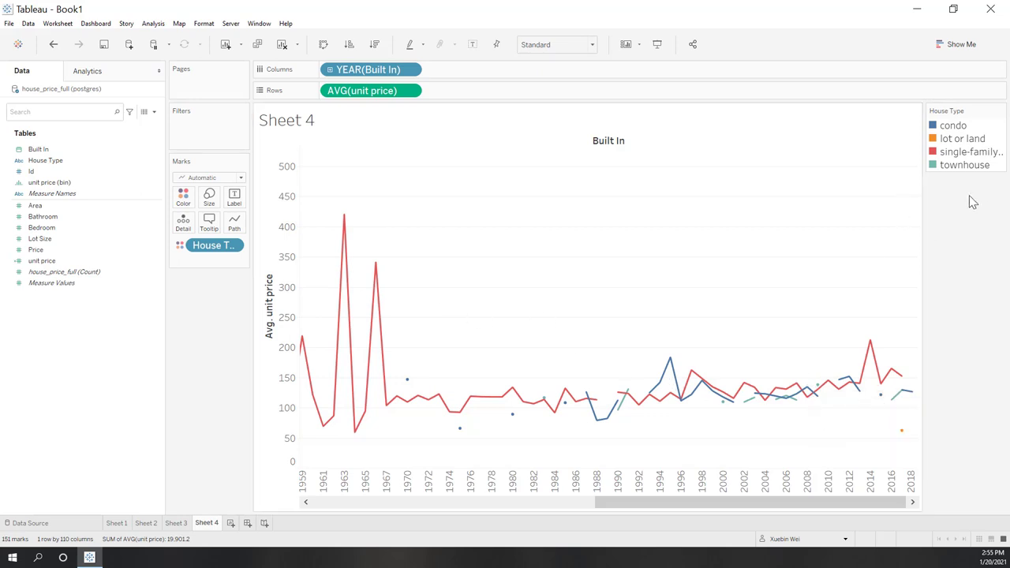
drag(218, 254, 59, 387)
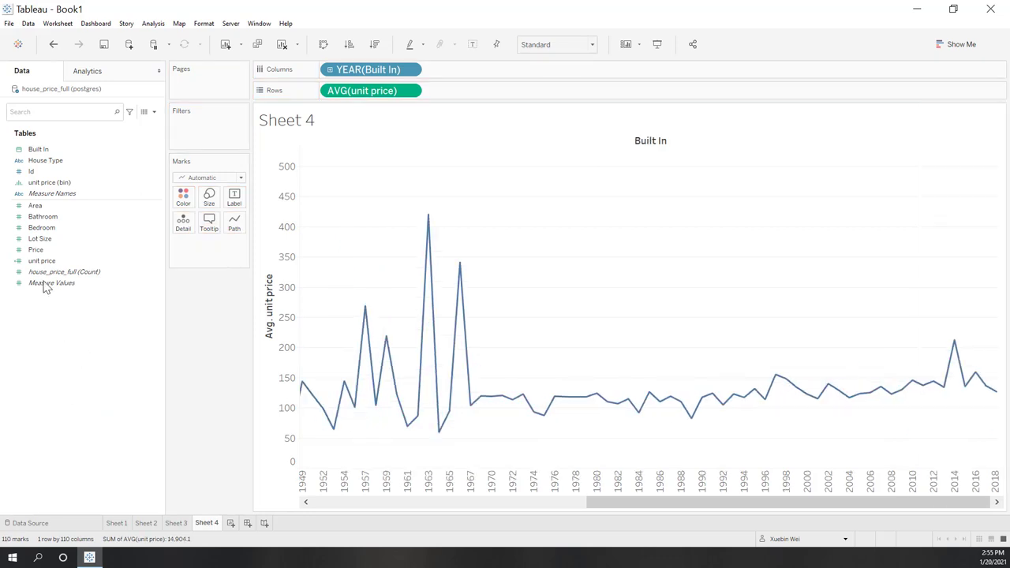
drag(42, 216, 210, 201)
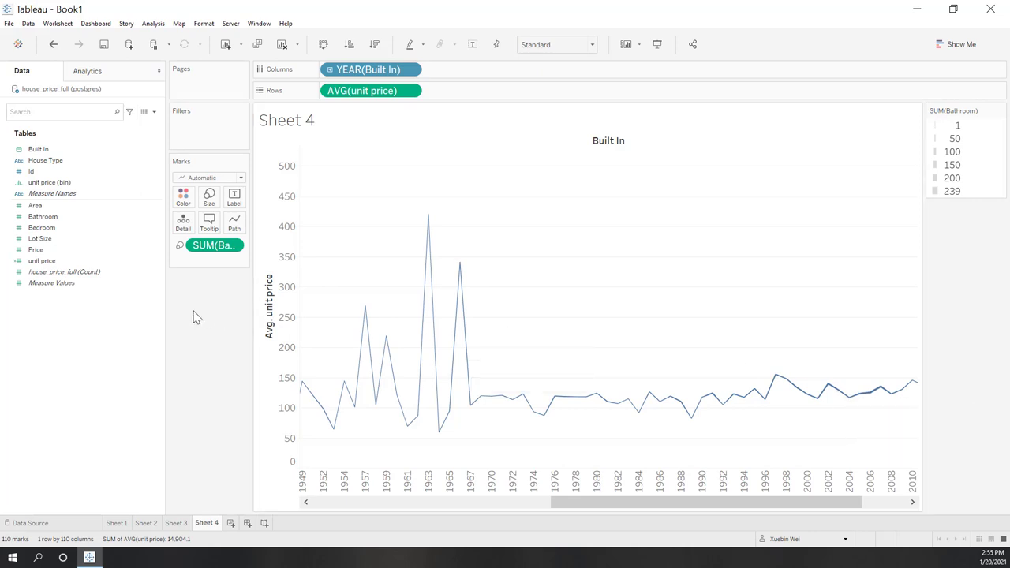
drag(210, 253, 209, 377)
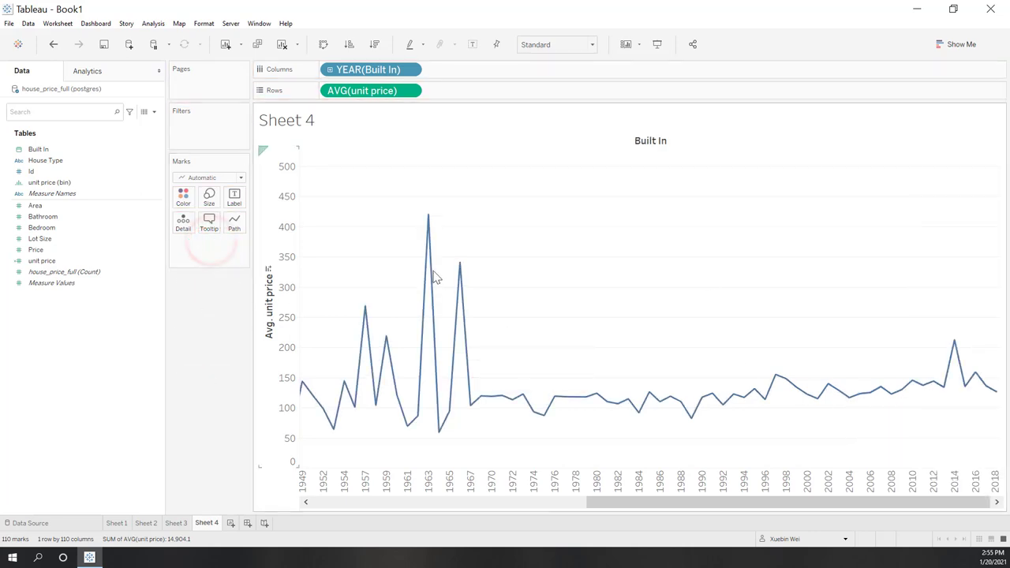
mouse_move(635, 500)
mouse_down()
mouse_move(549, 504)
mouse_move(652, 505)
mouse_up()
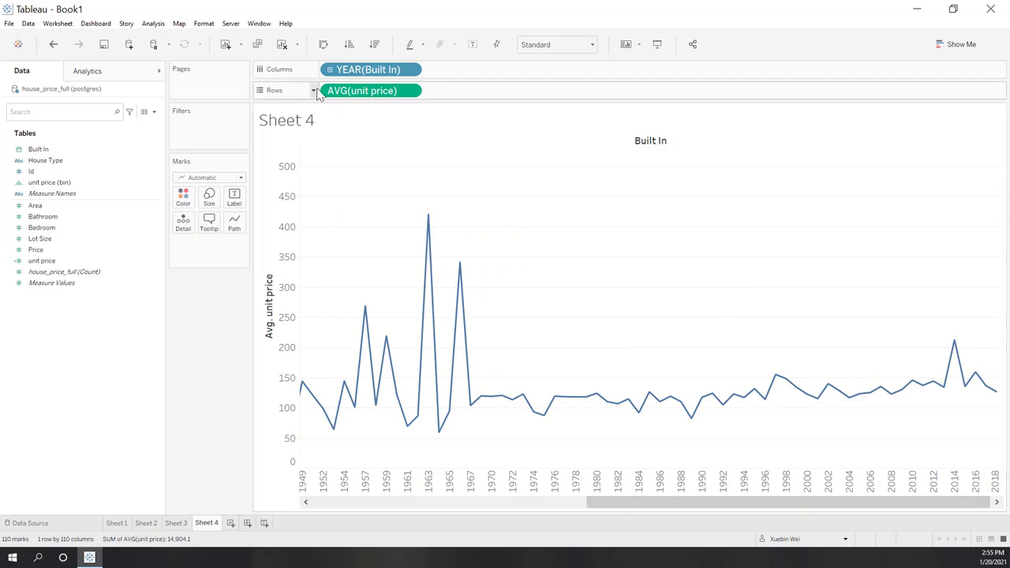
Step: Make YEAR(Built In) a continuous year, giving an axis from 1808 to 2028
click(410, 71)
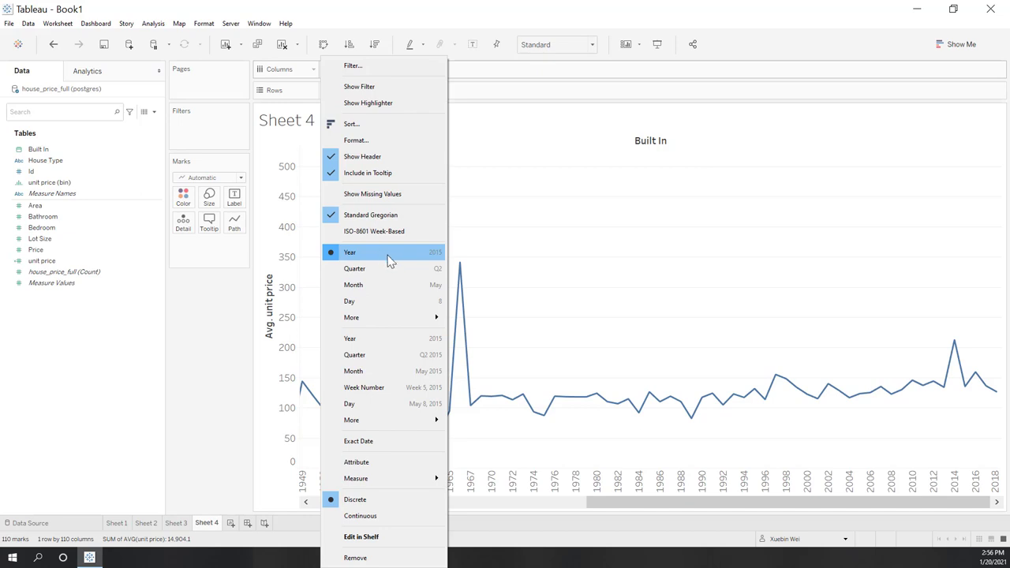
click(205, 328)
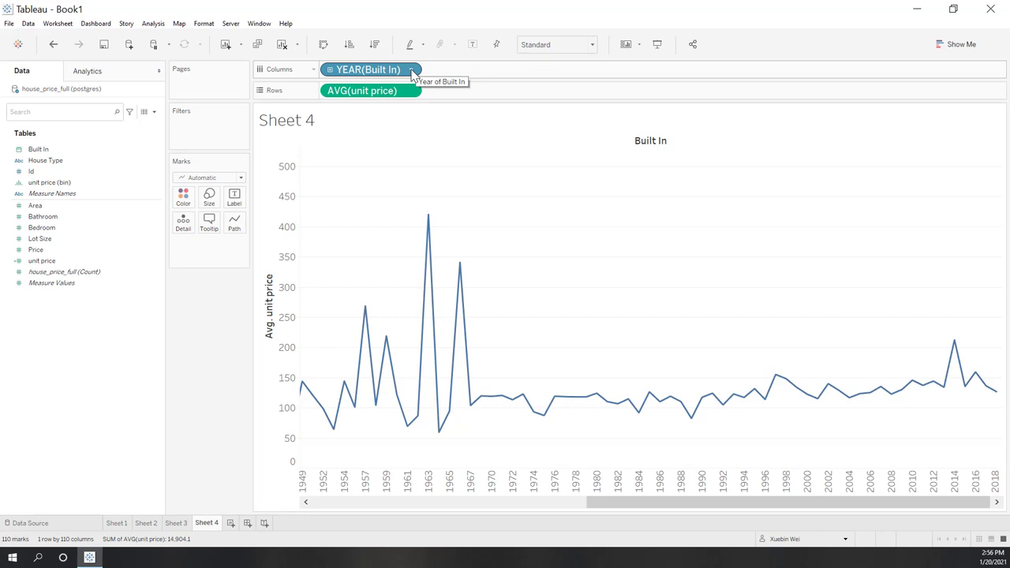
click(412, 71)
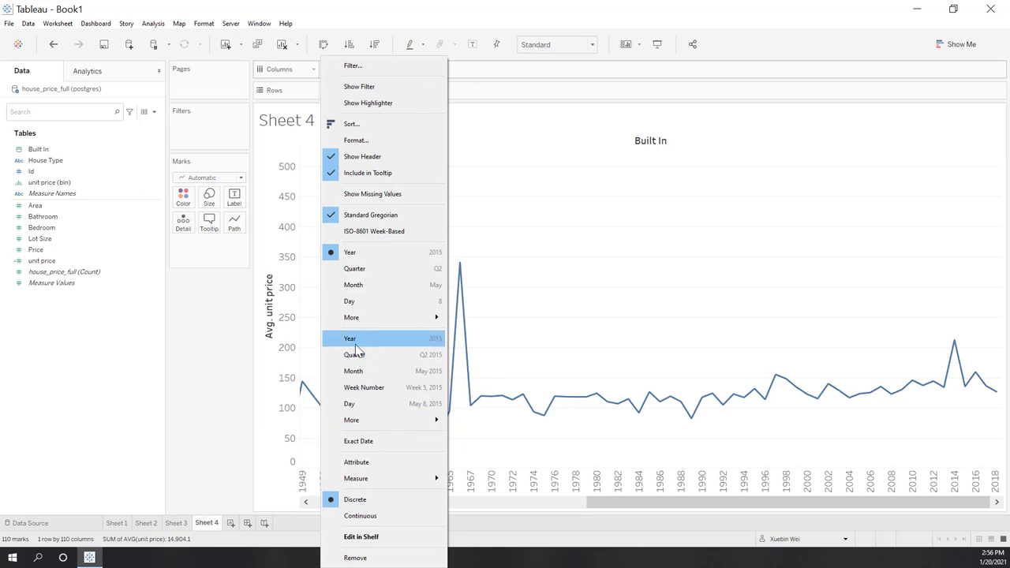
click(350, 339)
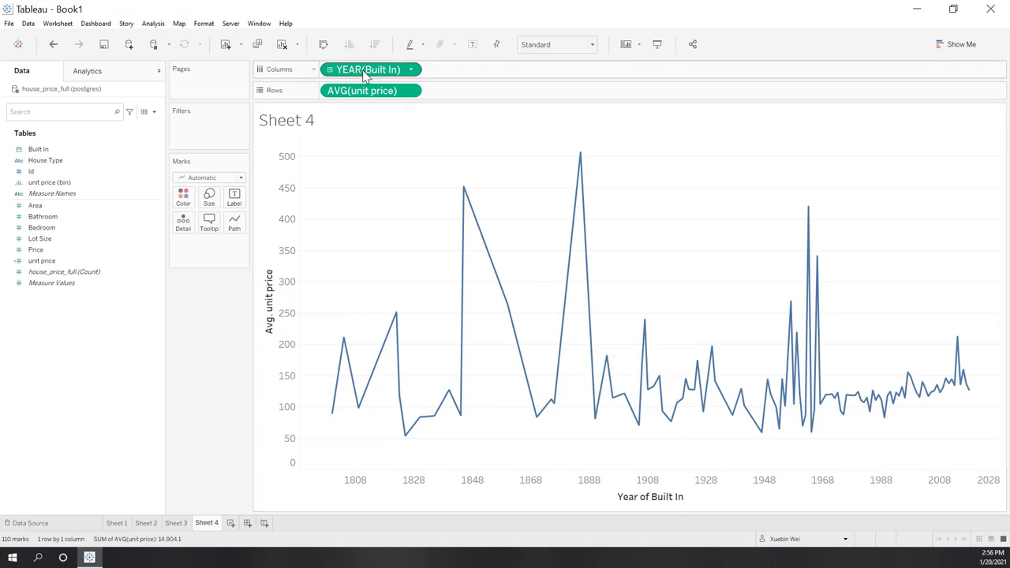
Step: Apply a Percent Difference quick table calculation to average unit price, then undo it
click(411, 91)
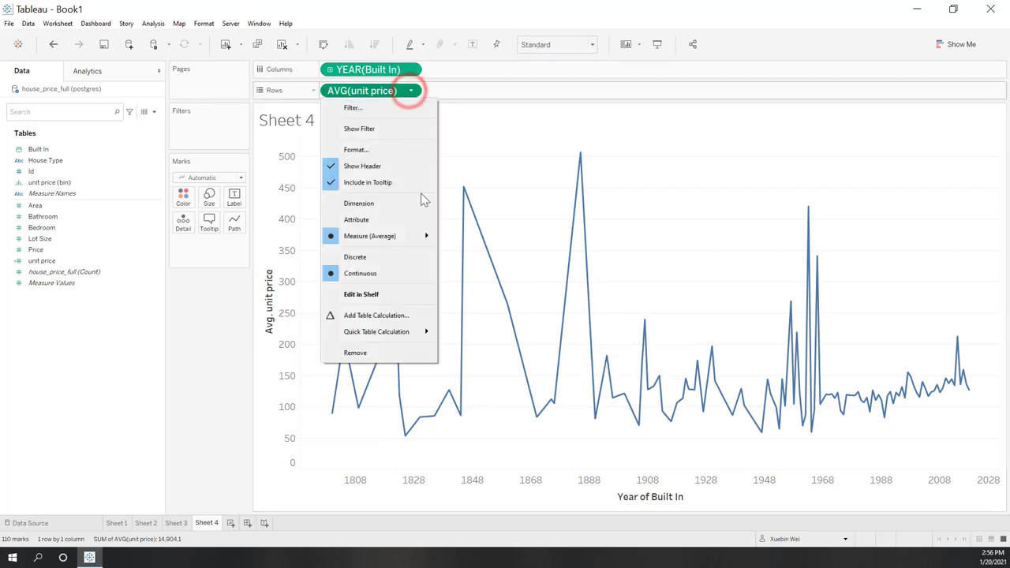
mouse_move(423, 341)
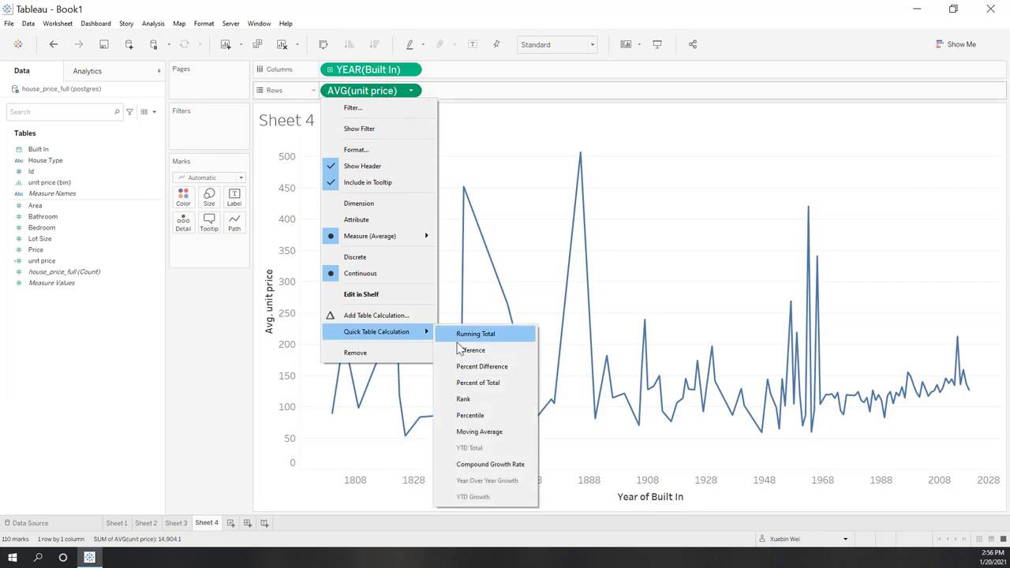
click(467, 466)
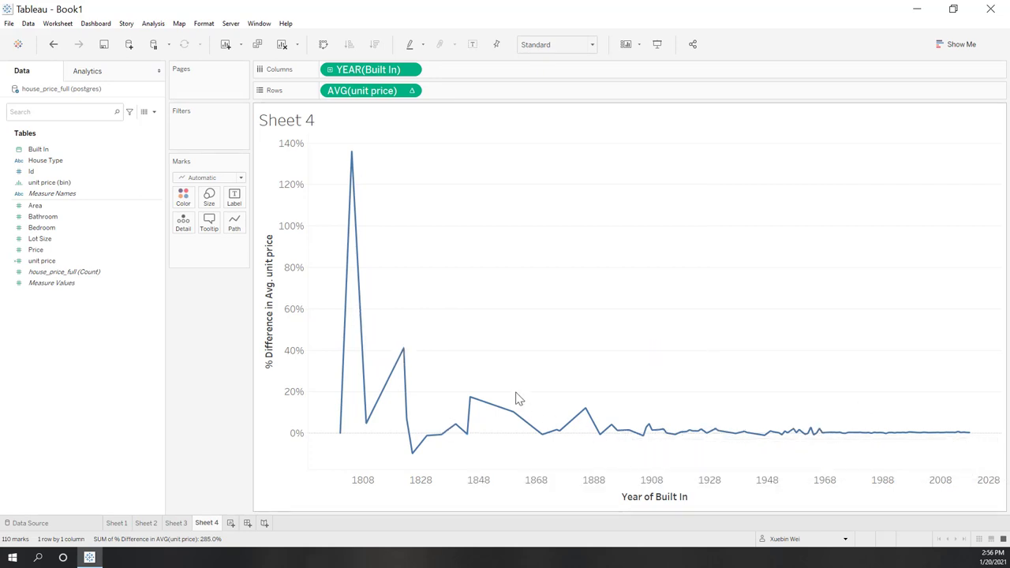
click(53, 45)
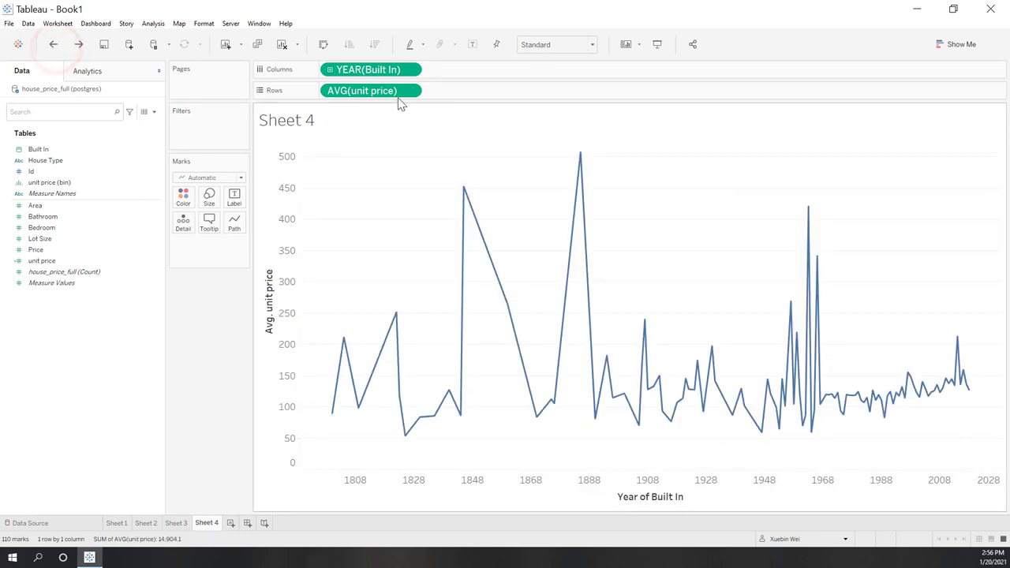
Step: Set YEAR(Built In) back to discrete year headers, leaving average unit price unchanged
click(412, 70)
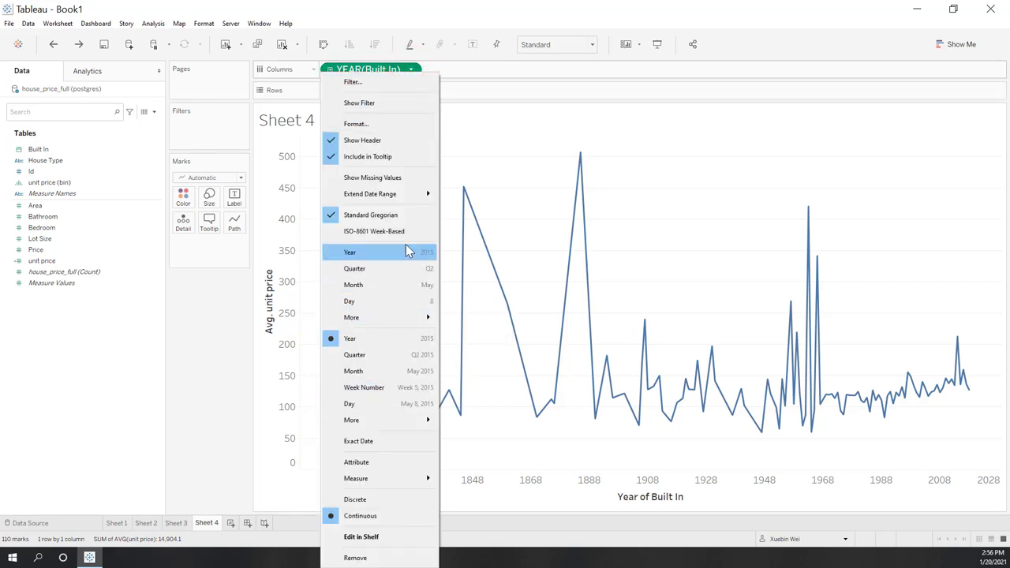
click(373, 253)
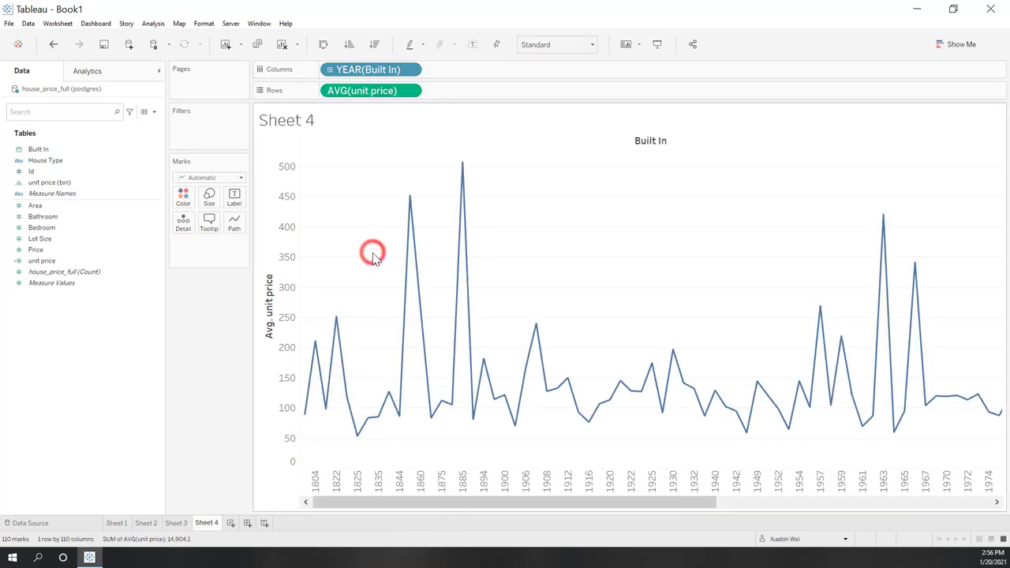
click(411, 92)
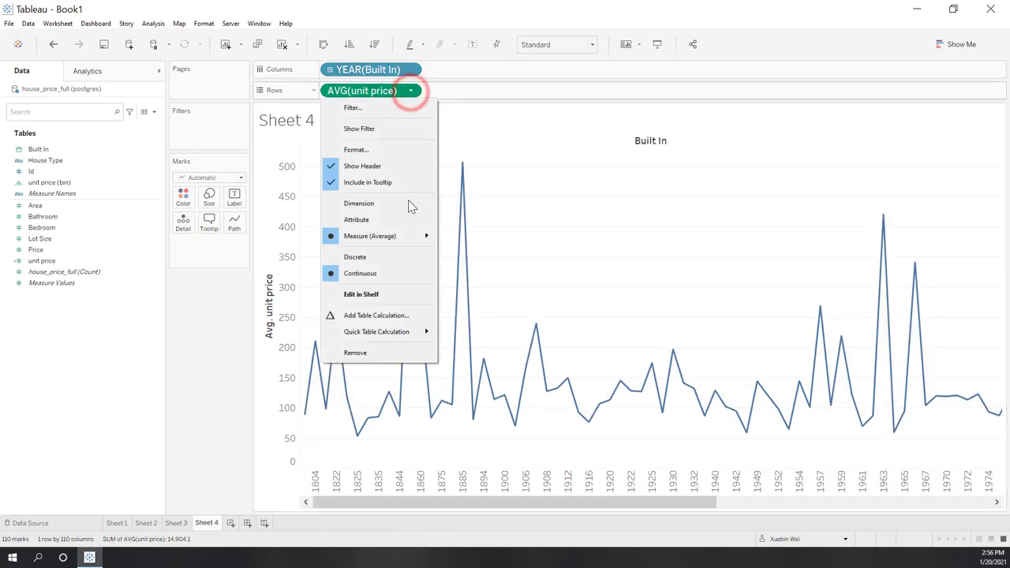
mouse_move(395, 338)
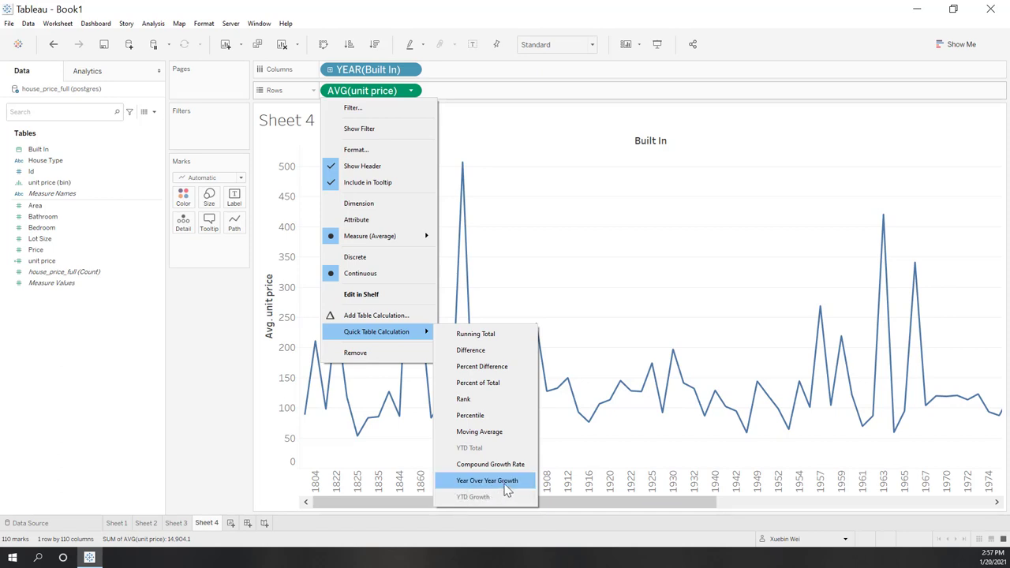
click(213, 435)
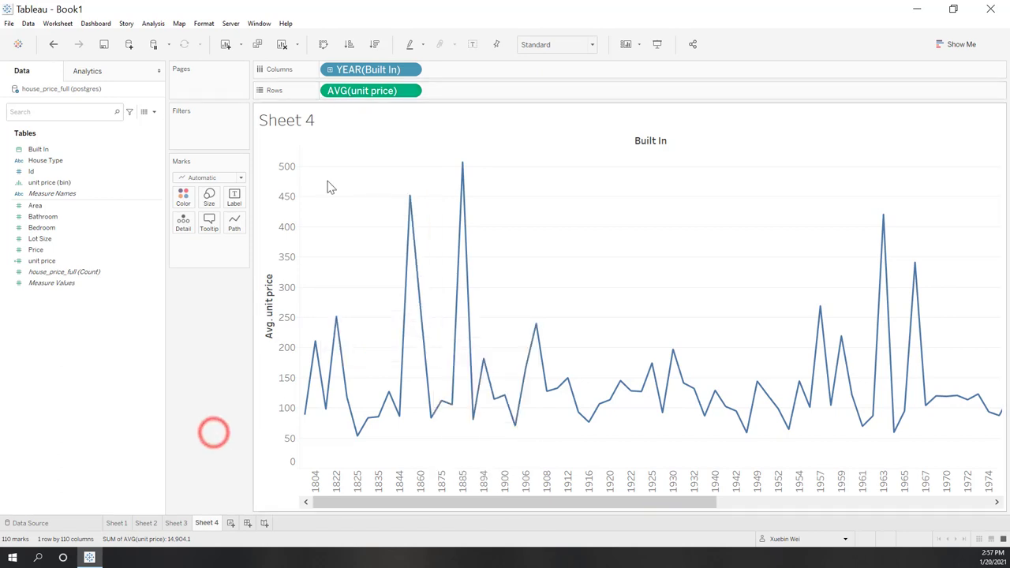
Step: Duplicate AVG(unit price) on Rows and give the second copy a Percent Difference table calculation
drag(357, 93, 494, 95)
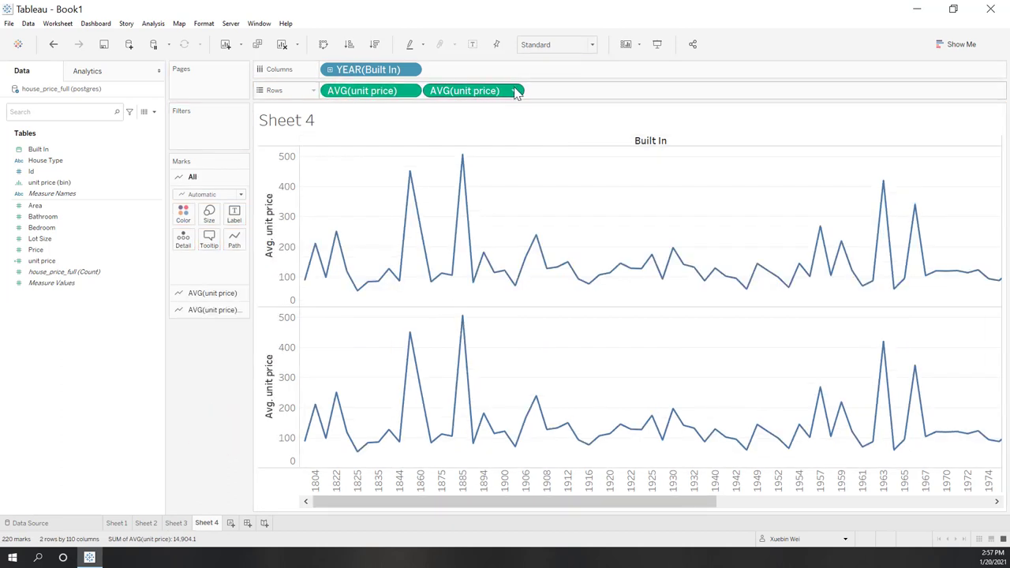
click(513, 92)
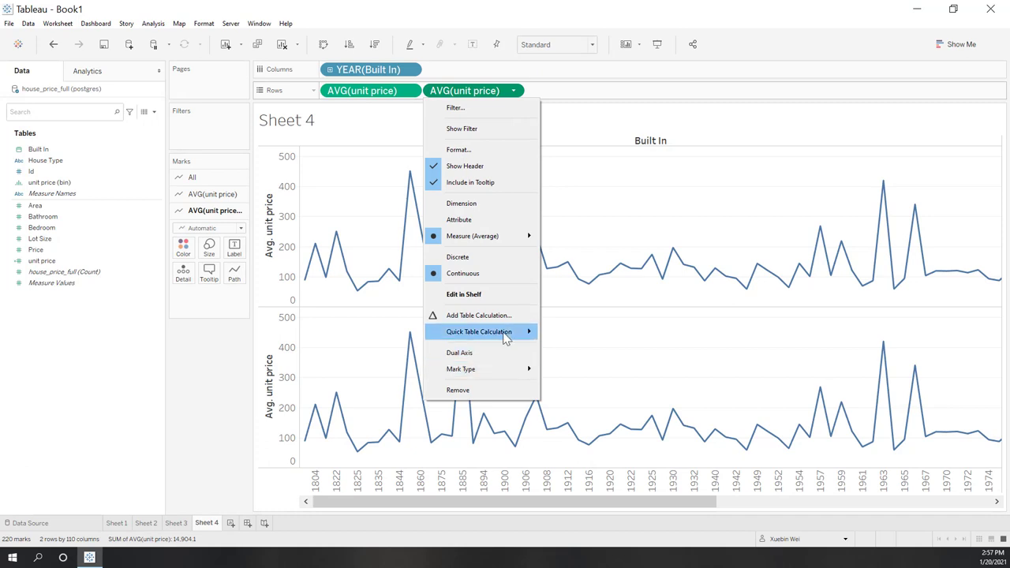
mouse_move(505, 335)
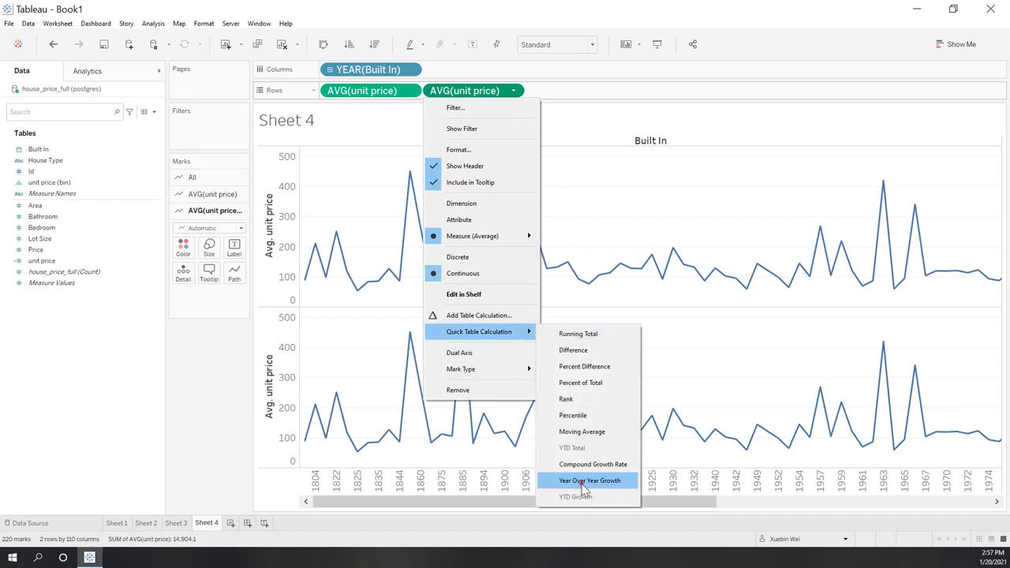
click(589, 481)
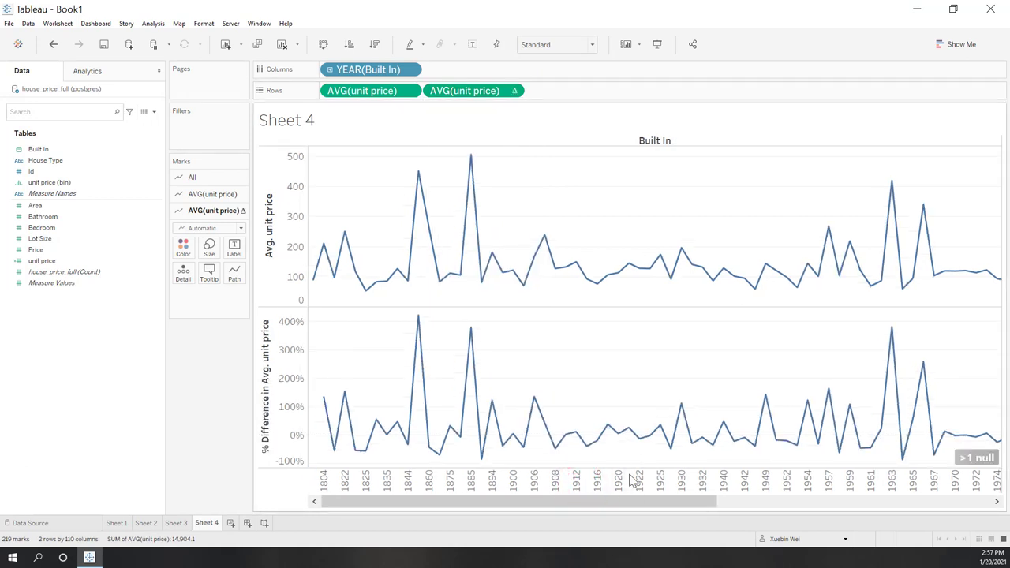
drag(652, 503, 975, 513)
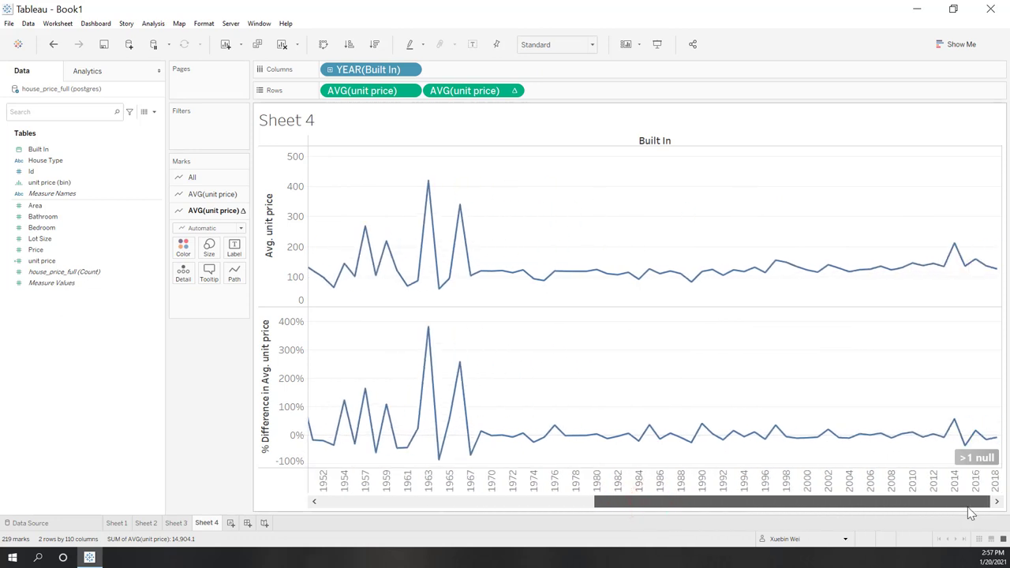
drag(909, 512, 552, 515)
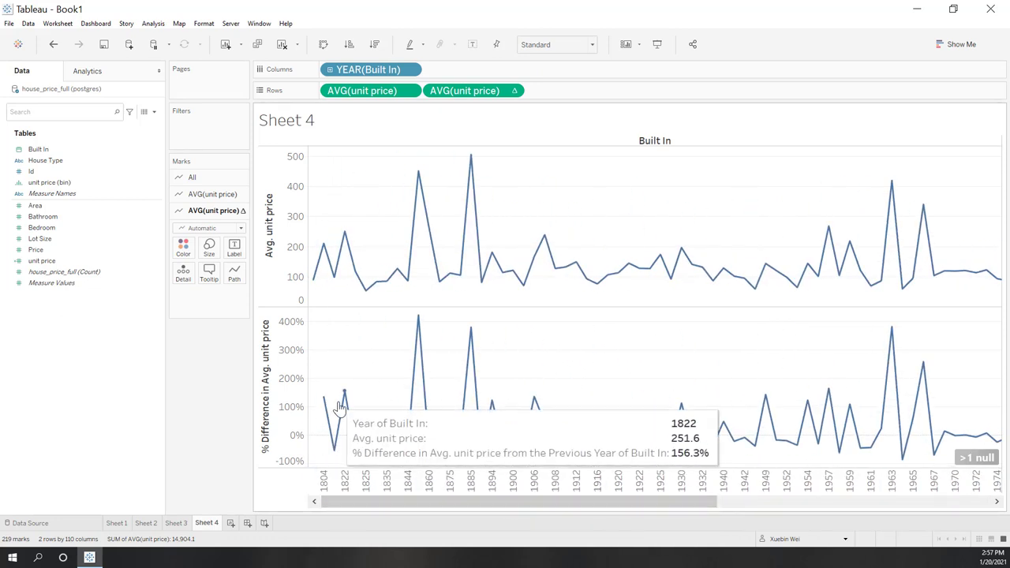
mouse_move(340, 439)
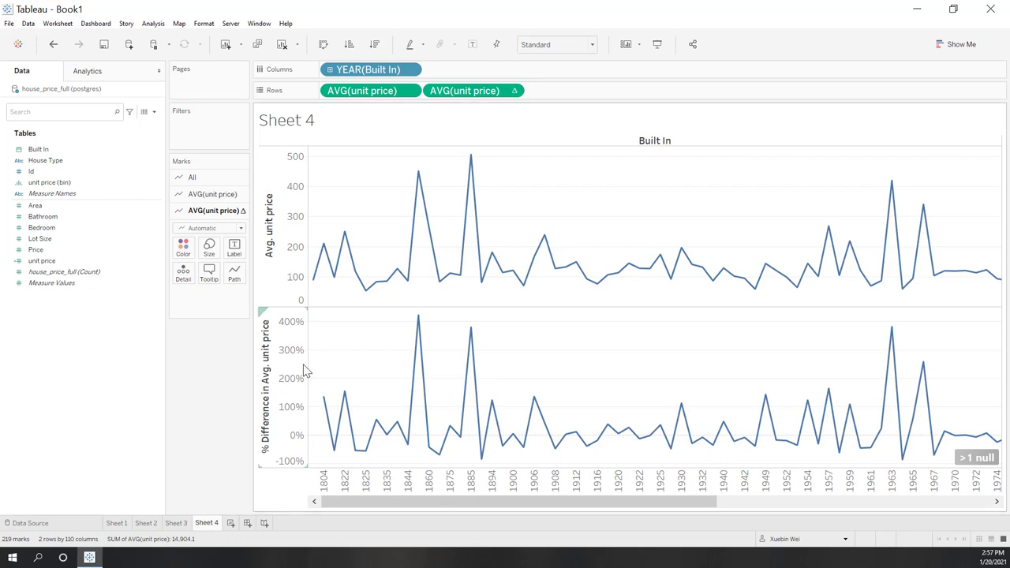
click(514, 91)
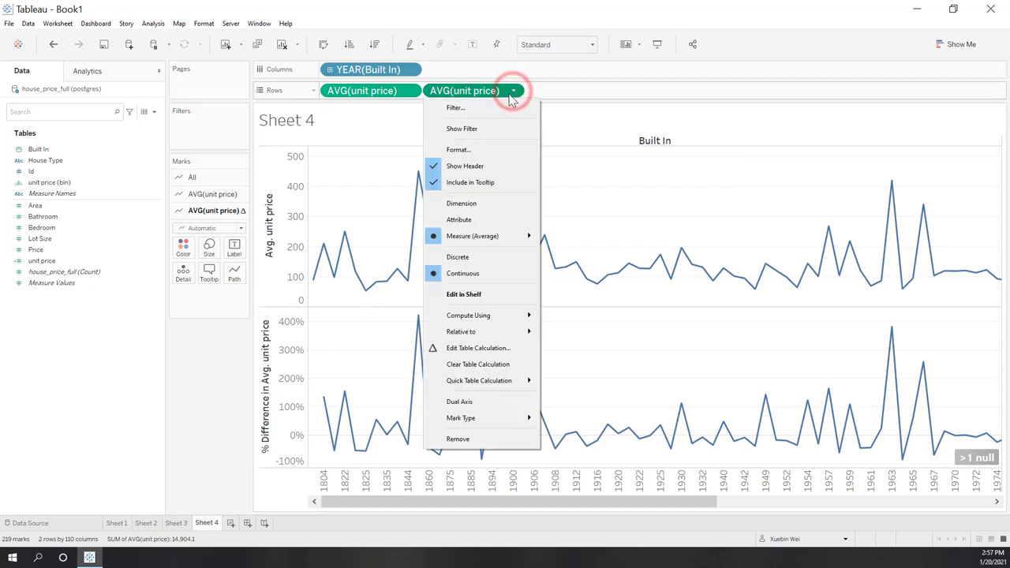
Step: Put both measures on a dual axis and draw average unit price as bars
click(477, 403)
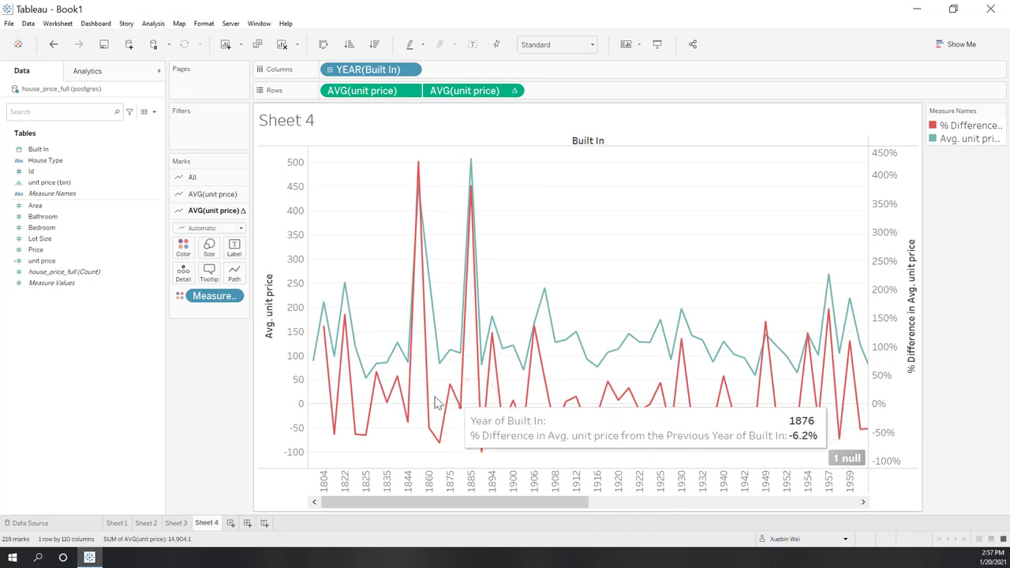
click(201, 195)
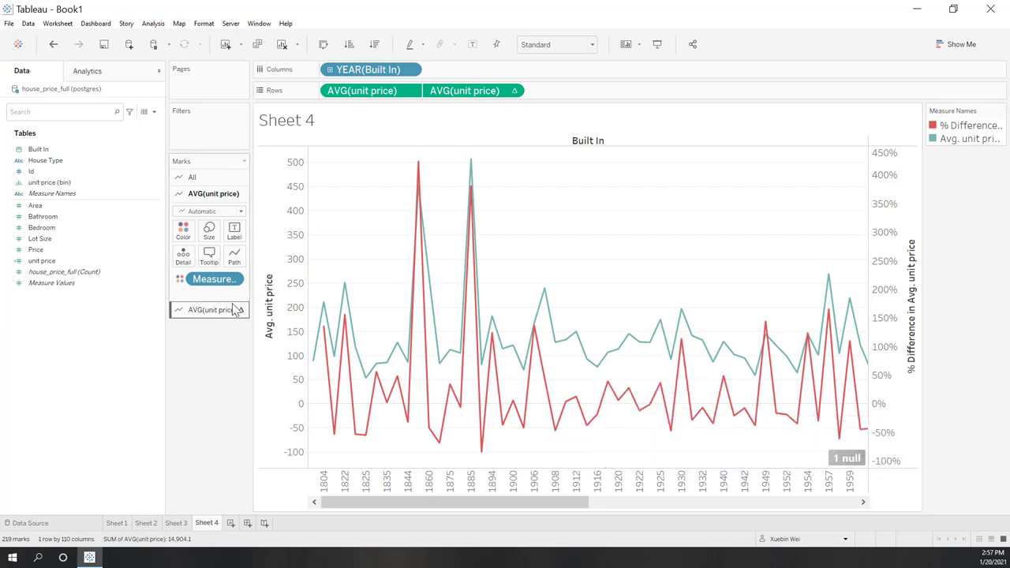
click(241, 212)
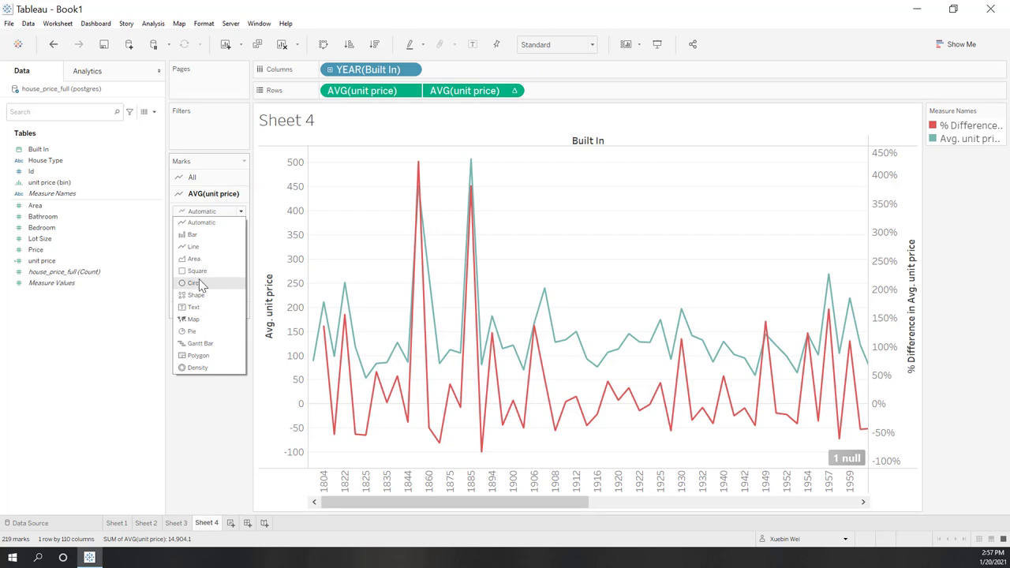
click(198, 234)
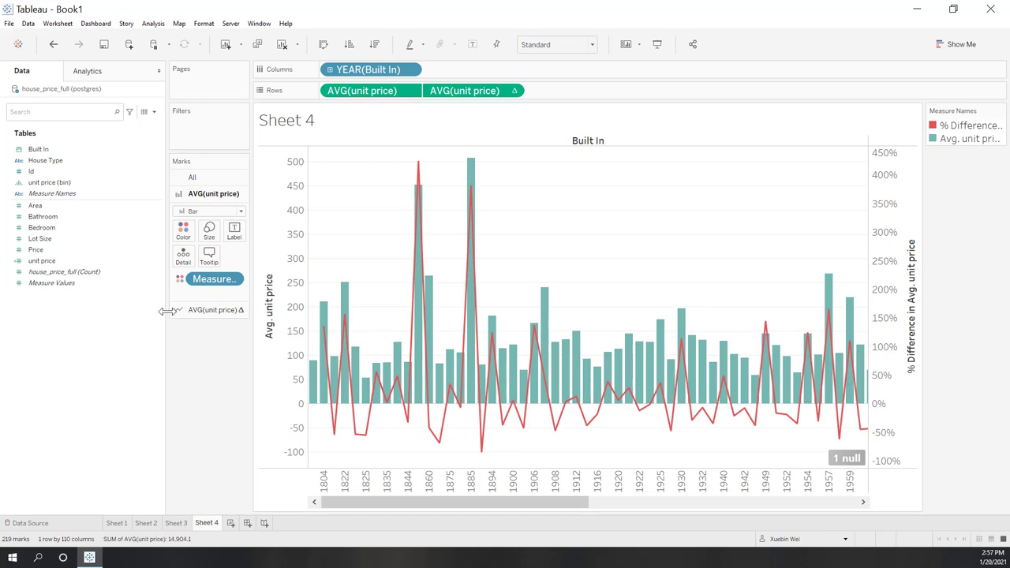
Step: Colour Avg. unit price blue and the percent difference line orange
click(181, 237)
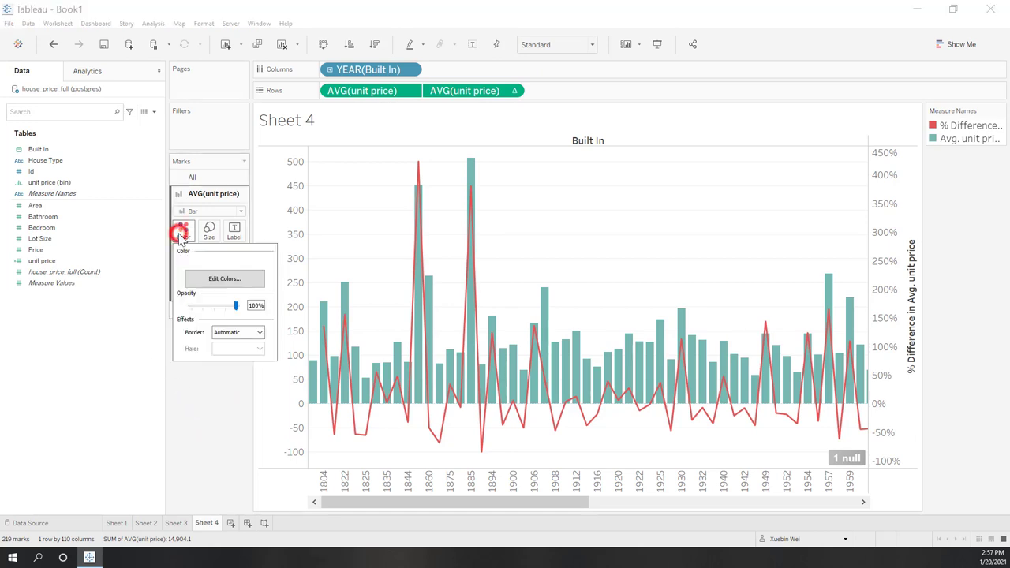
click(214, 280)
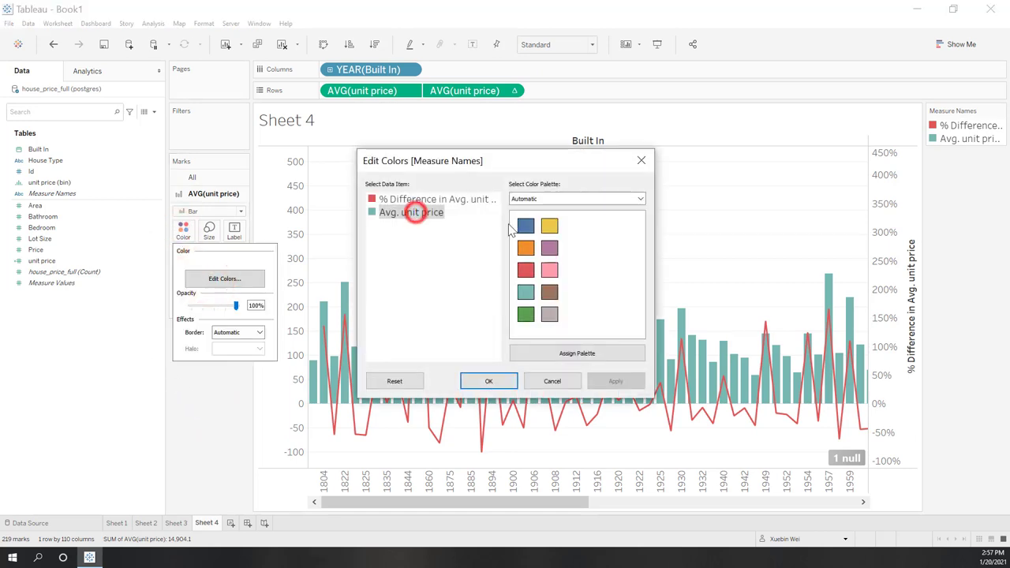
click(526, 225)
click(410, 199)
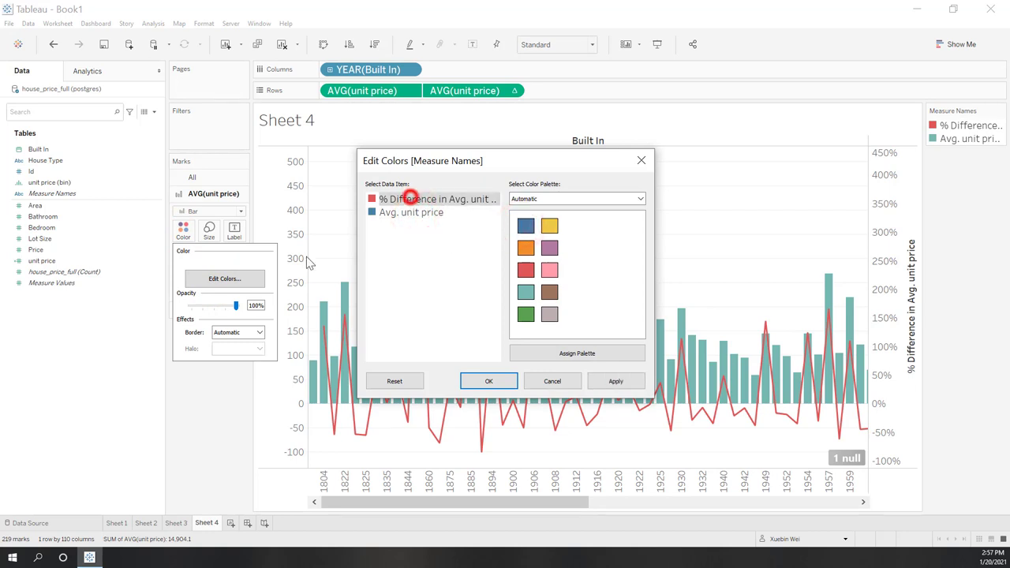
click(525, 248)
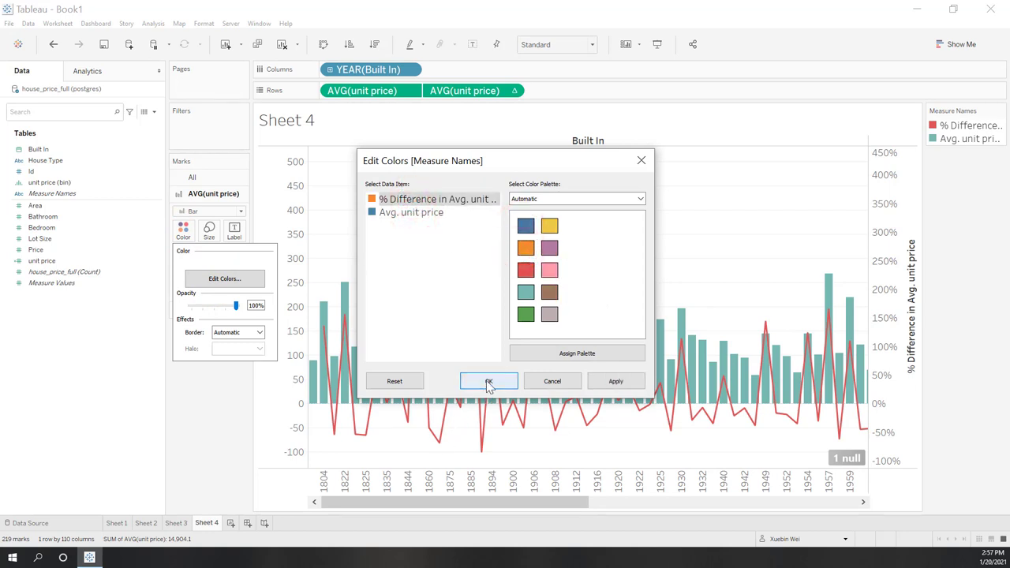
click(489, 382)
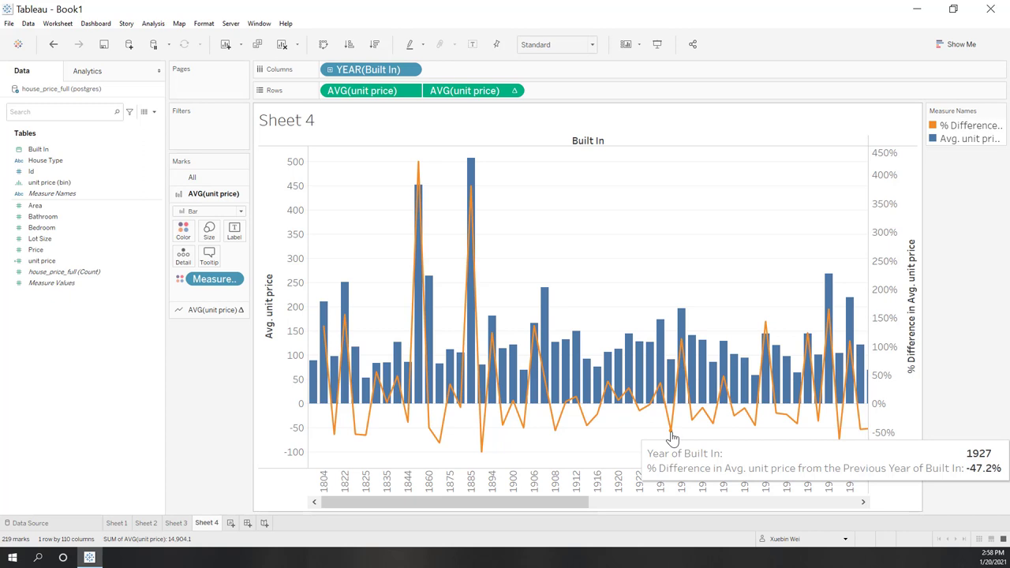
Step: Add Built In as a Relative Date filter keeping only the last N years
mouse_move(52, 193)
mouse_down()
mouse_move(311, 94)
mouse_move(552, 88)
mouse_move(67, 197)
mouse_up()
drag(38, 149, 198, 133)
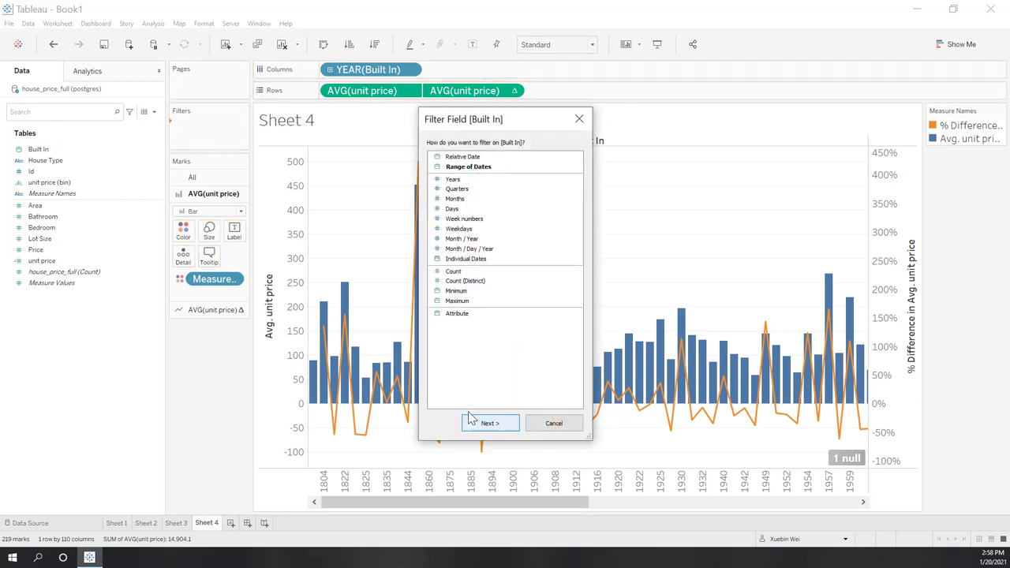
click(471, 156)
click(490, 424)
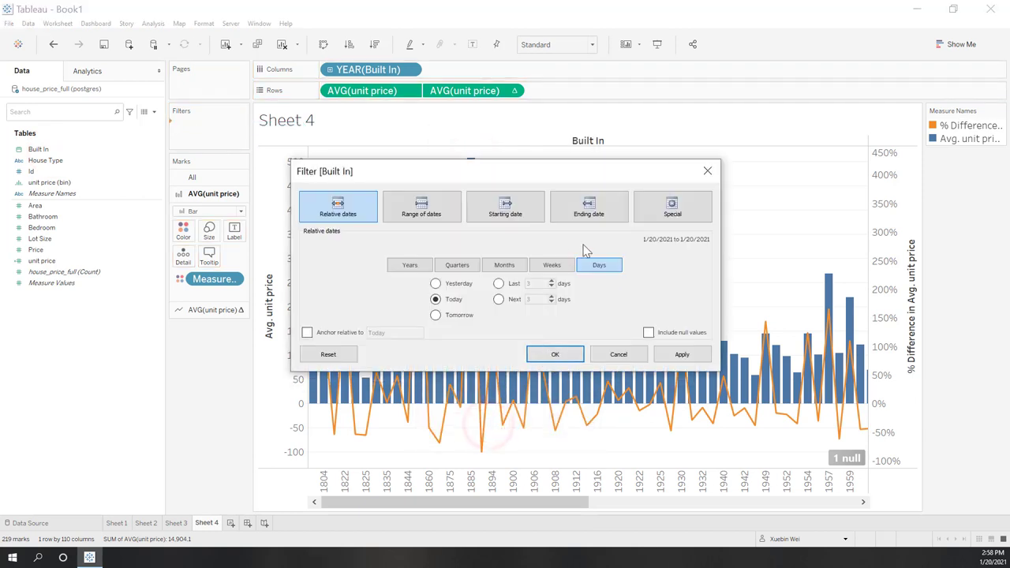
click(408, 264)
click(498, 283)
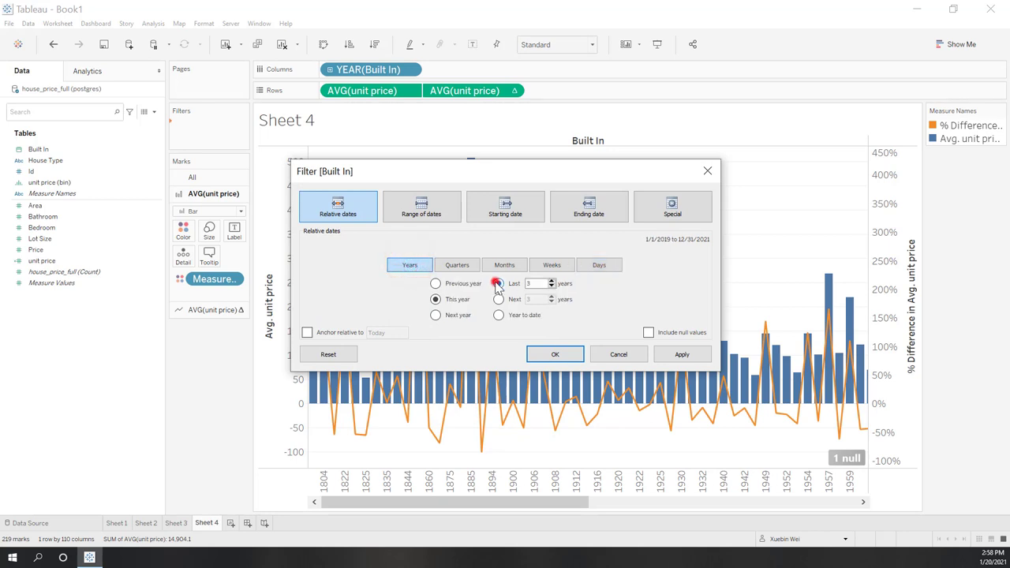
double_click(536, 286)
click(571, 355)
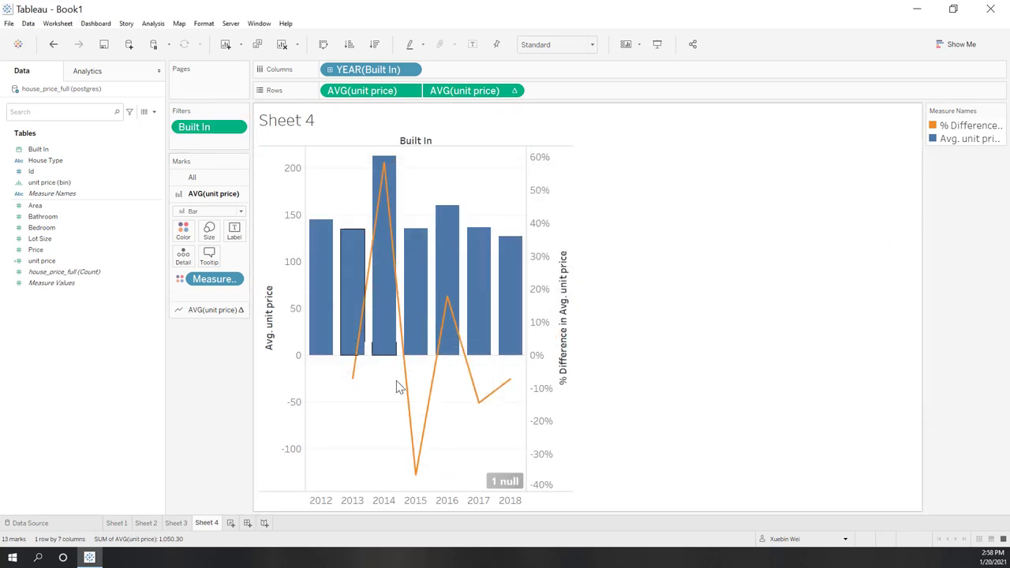
Step: Exclude the null value and fit the chart to Entire View
mouse_move(327, 353)
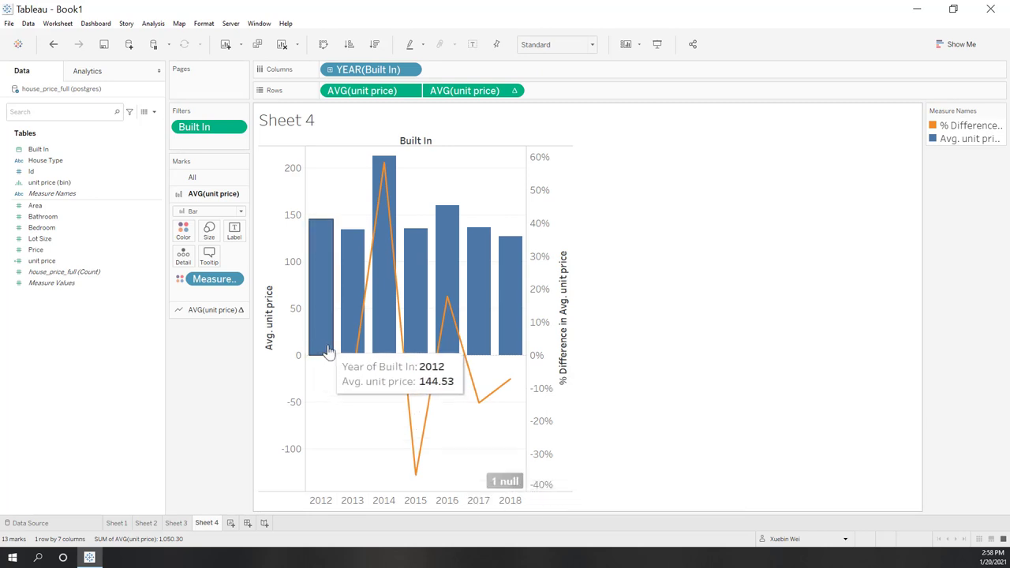
click(502, 481)
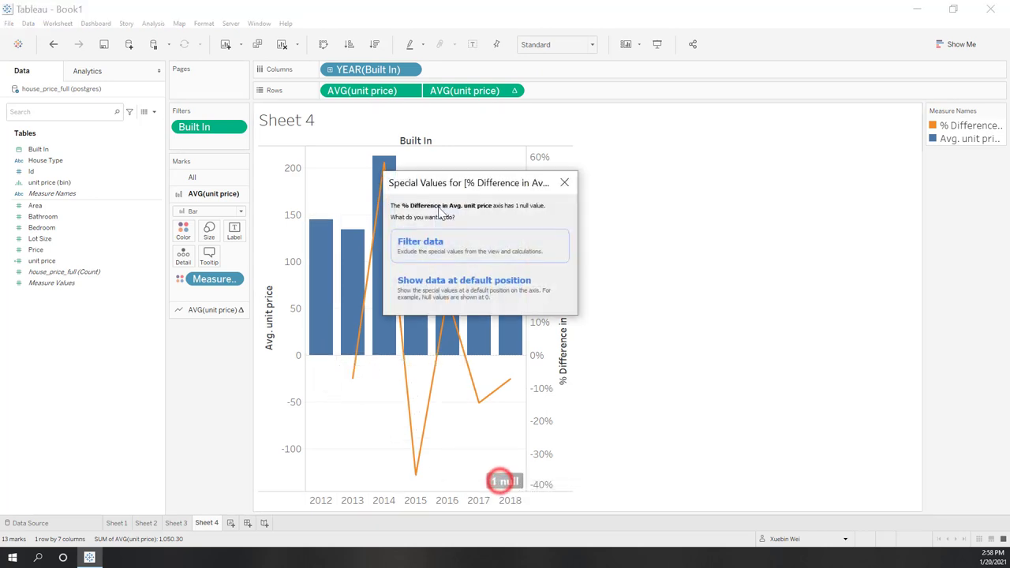
click(419, 248)
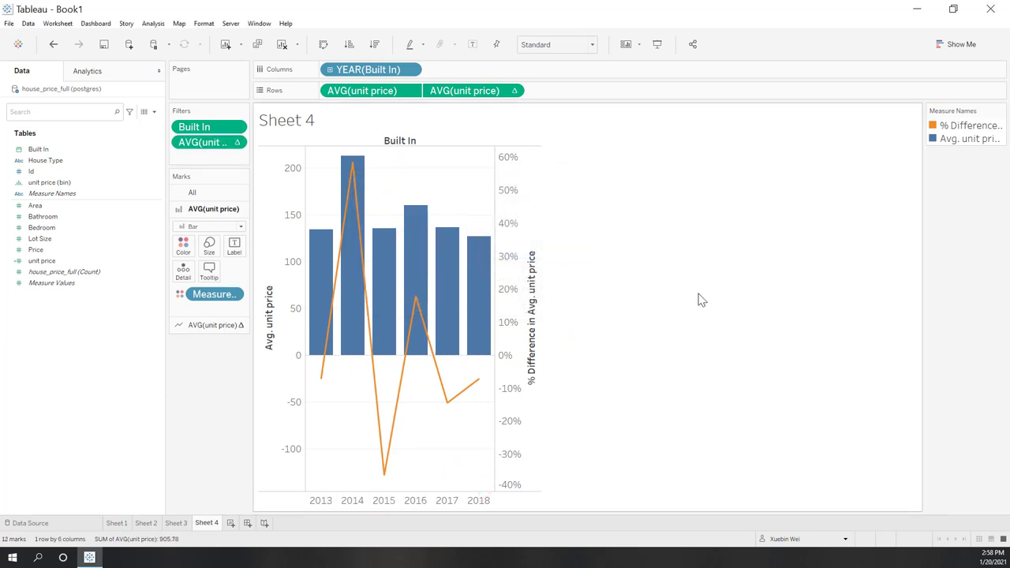
click(567, 45)
click(552, 84)
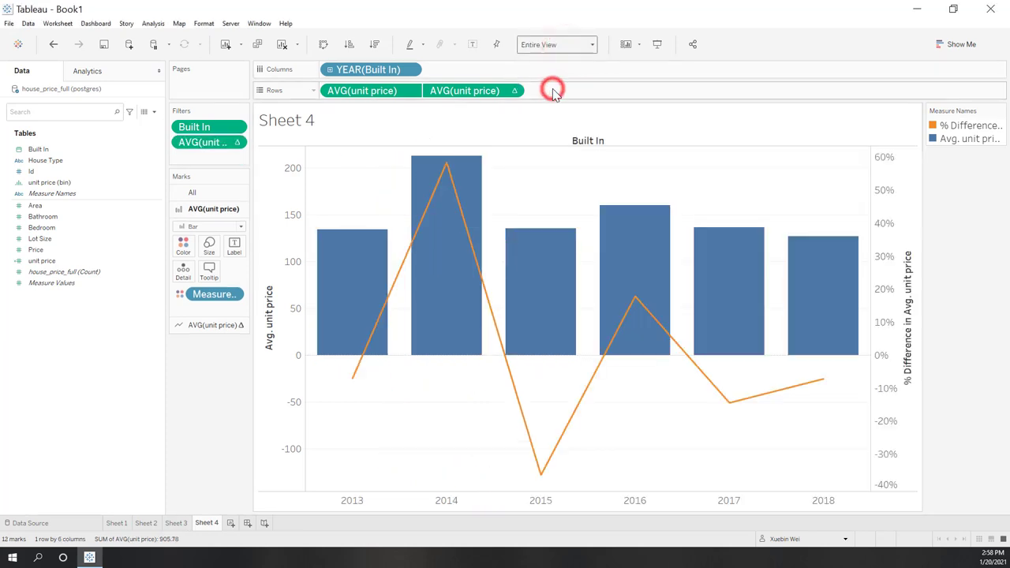
click(210, 374)
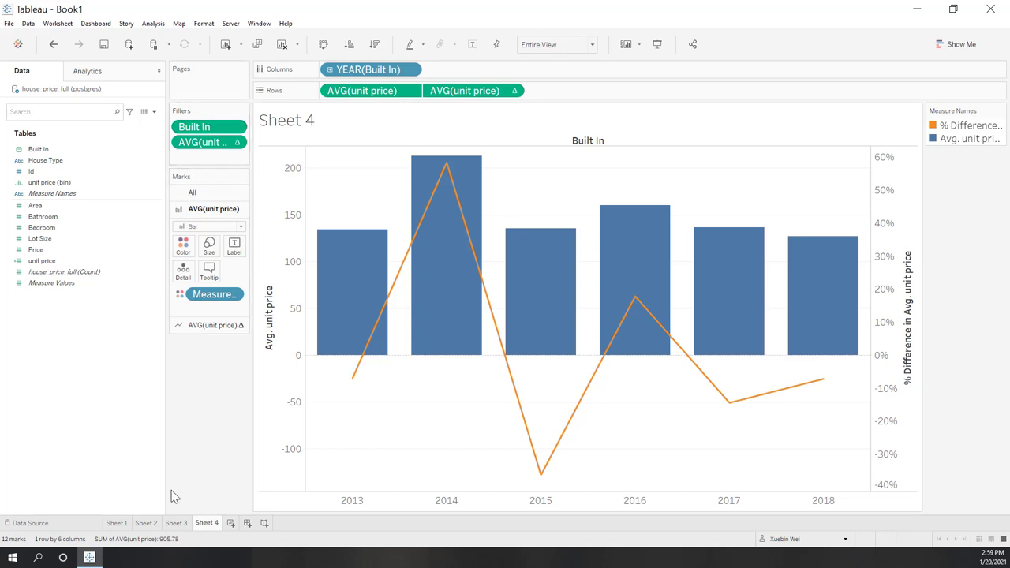
Step: Review Sheets 3, 2 and 1, then create a new dashboard
click(175, 523)
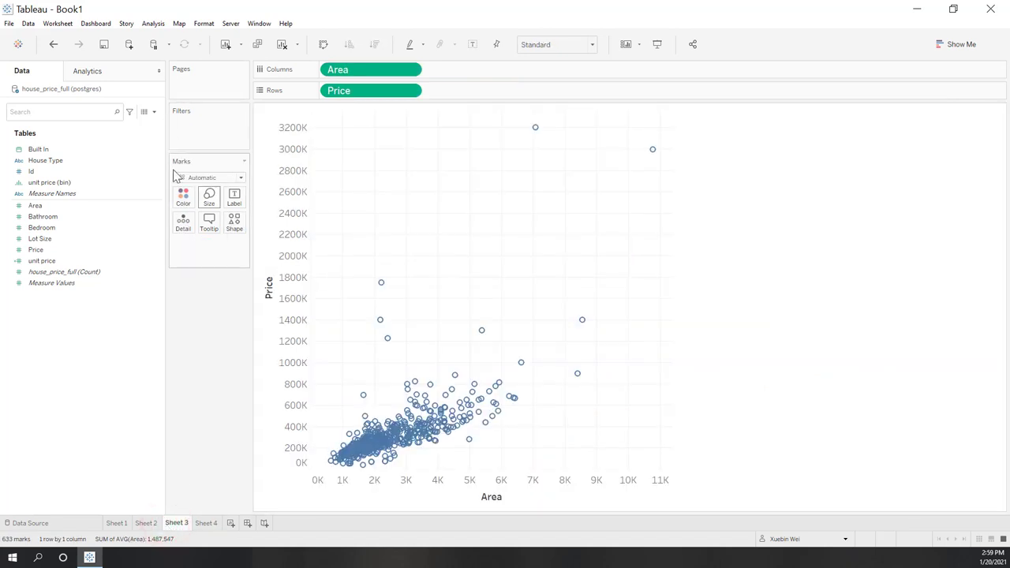
click(147, 523)
click(117, 523)
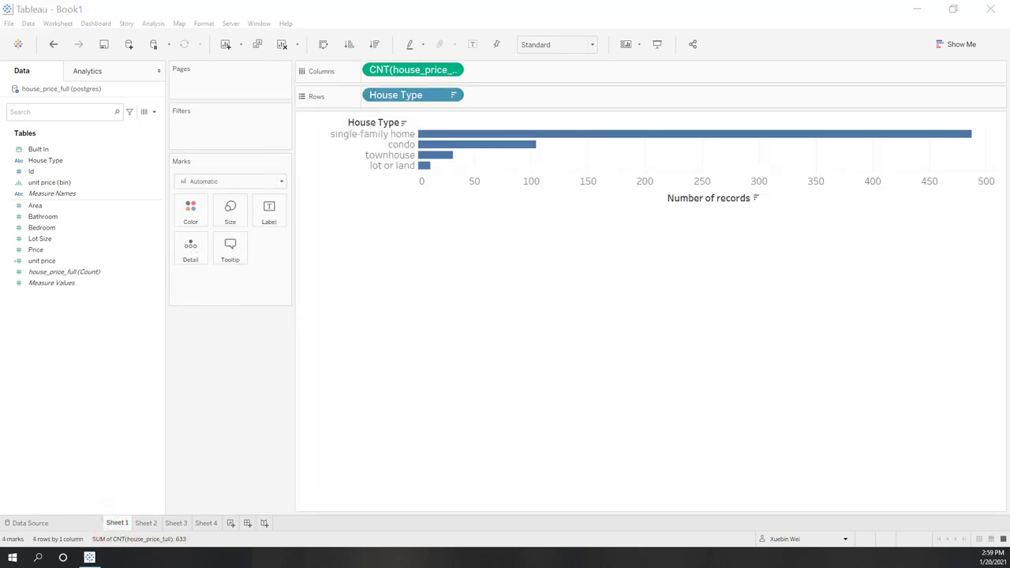
click(249, 523)
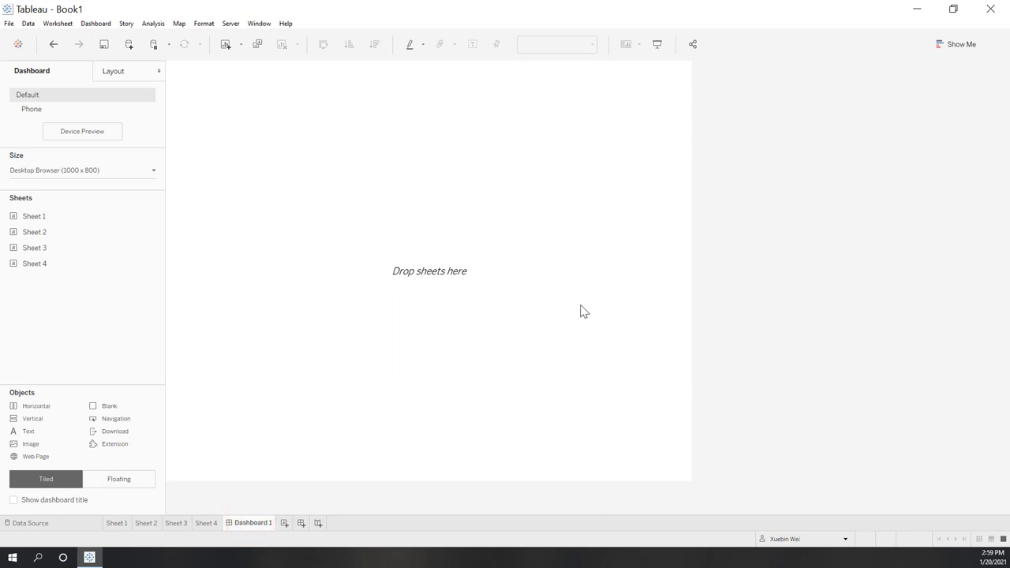
Step: Tile Sheets 1–4 in a grid and move the legend between Sheet 2 and Sheet 4
drag(40, 216, 245, 187)
mouse_move(71, 232)
mouse_down()
mouse_move(445, 294)
mouse_move(410, 370)
mouse_up()
drag(52, 252, 533, 235)
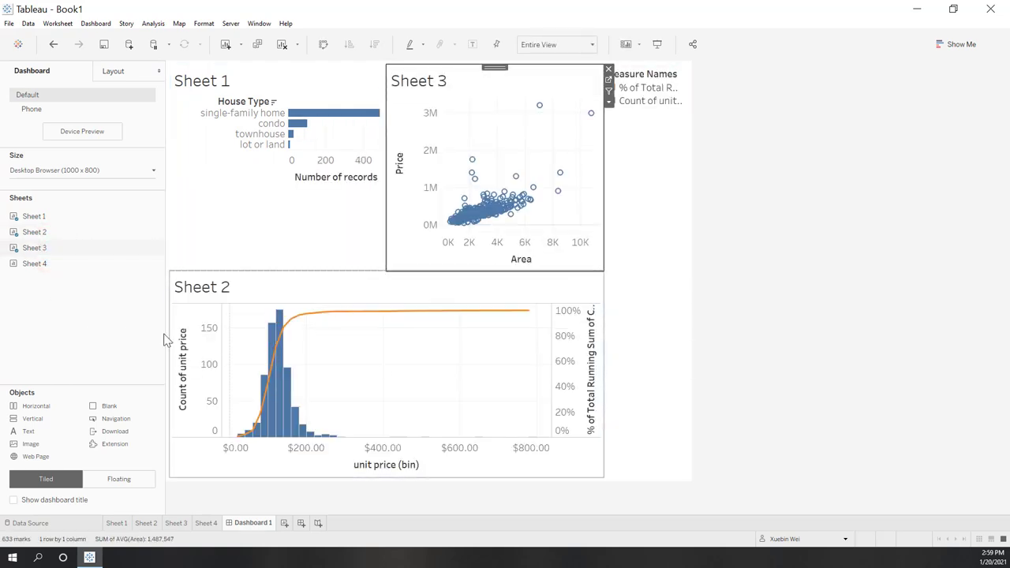
drag(54, 265, 492, 408)
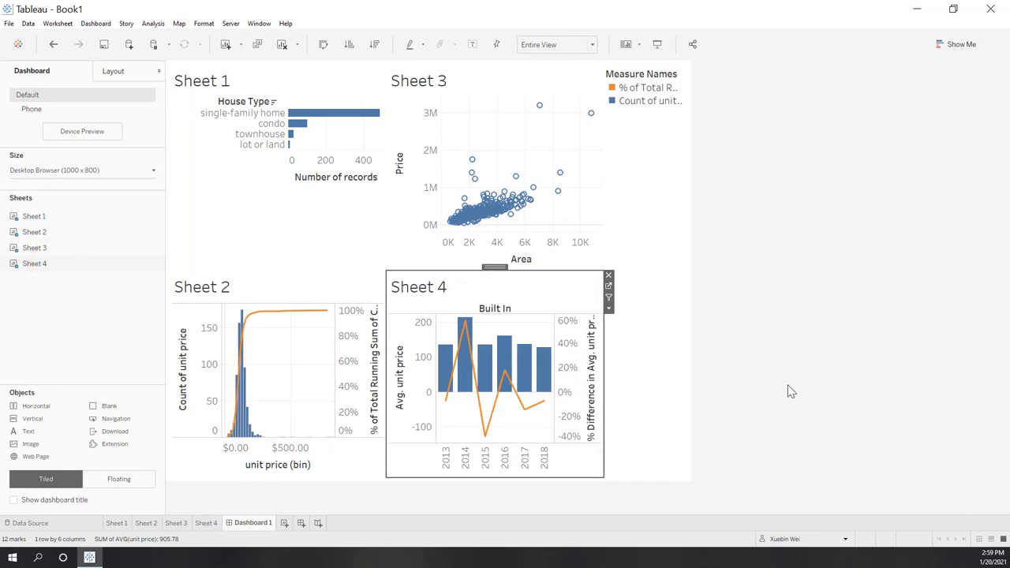
click(643, 222)
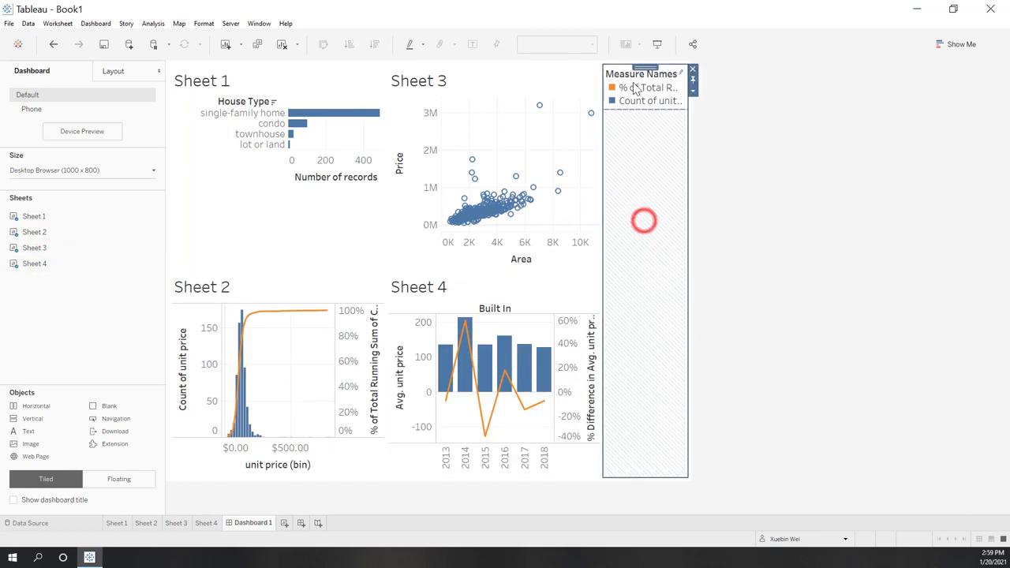
drag(639, 67, 356, 368)
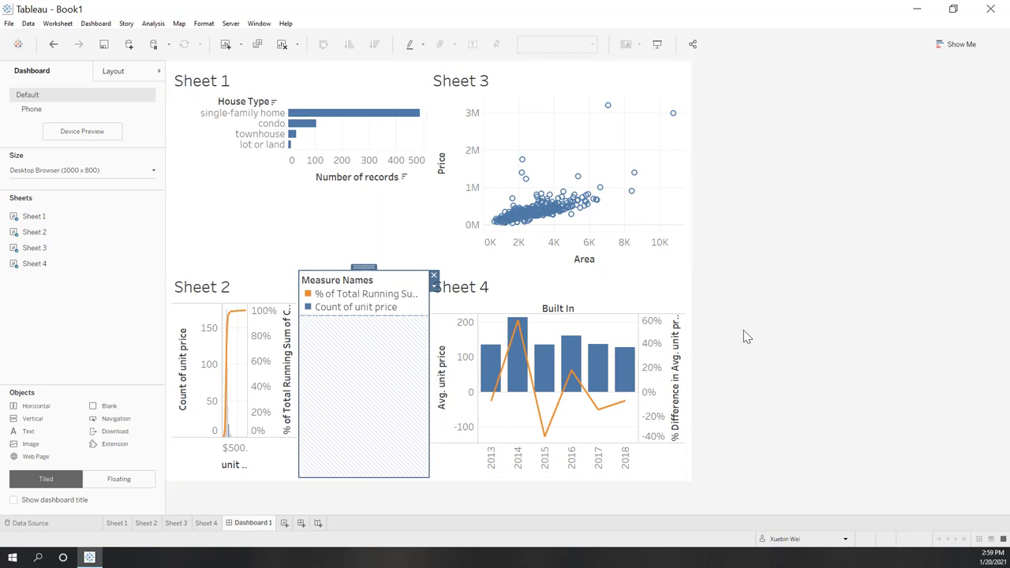
Step: Set the dashboard size to Automatic
click(106, 170)
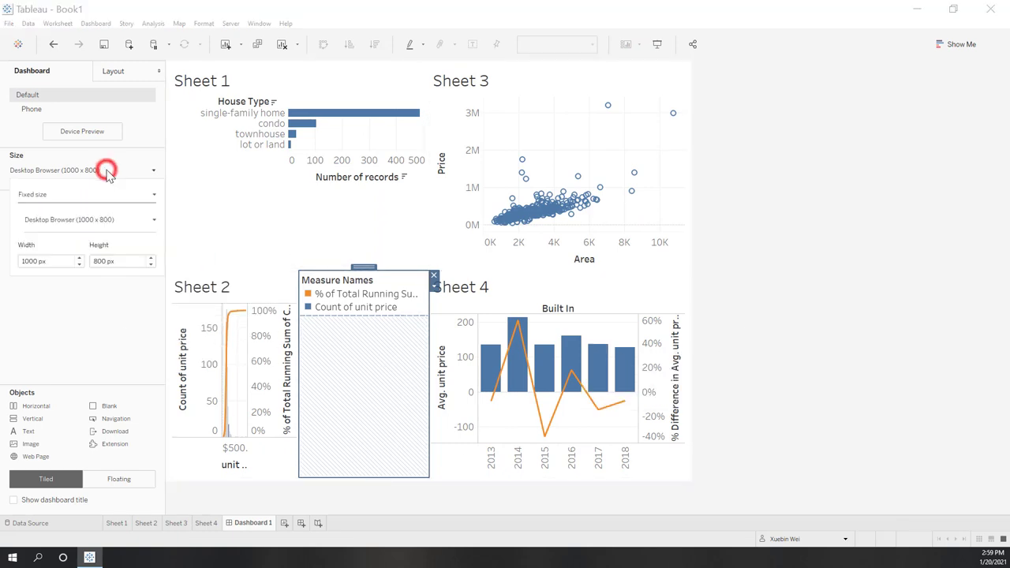
click(115, 223)
click(126, 220)
click(74, 195)
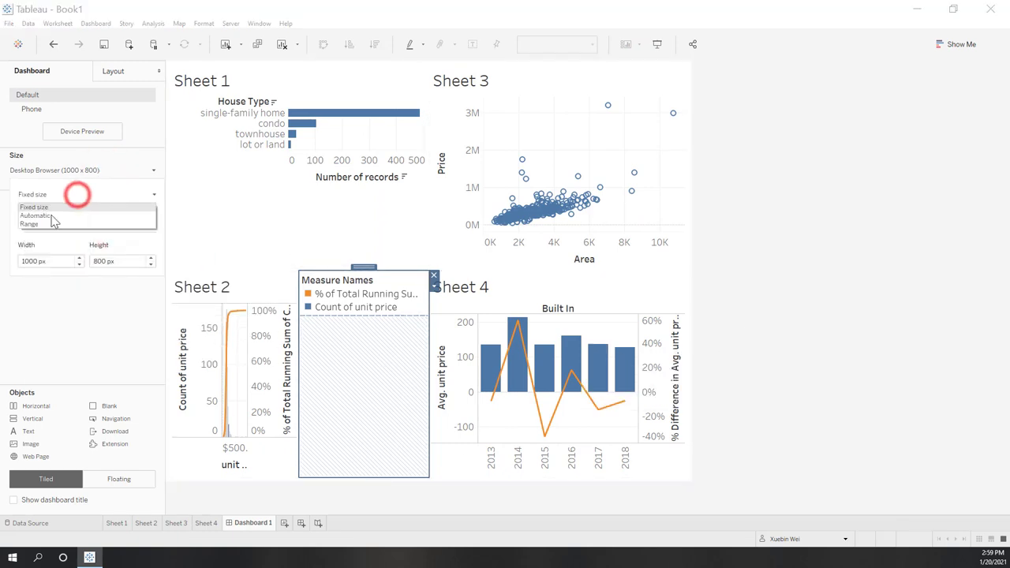
click(49, 214)
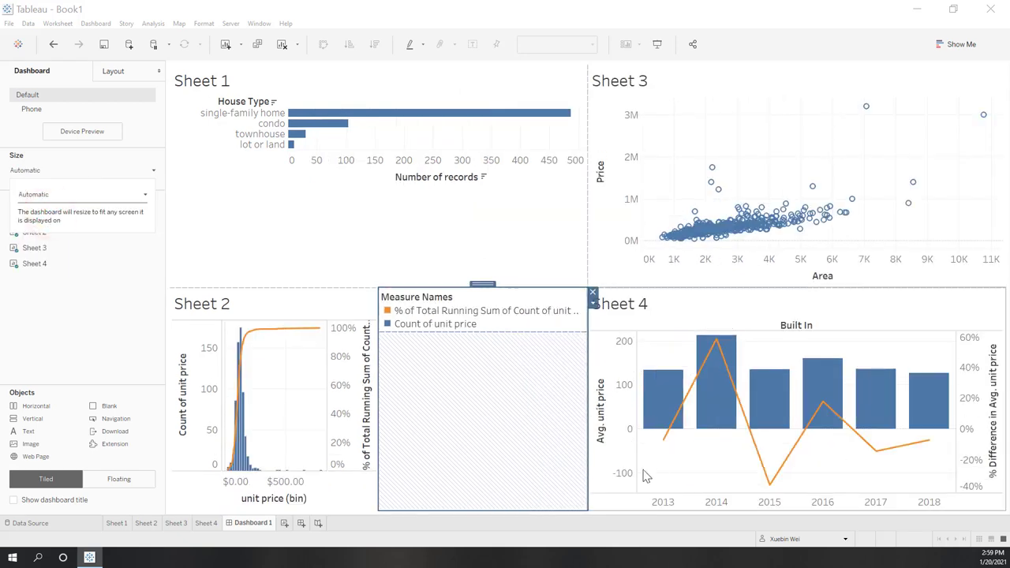
click(129, 341)
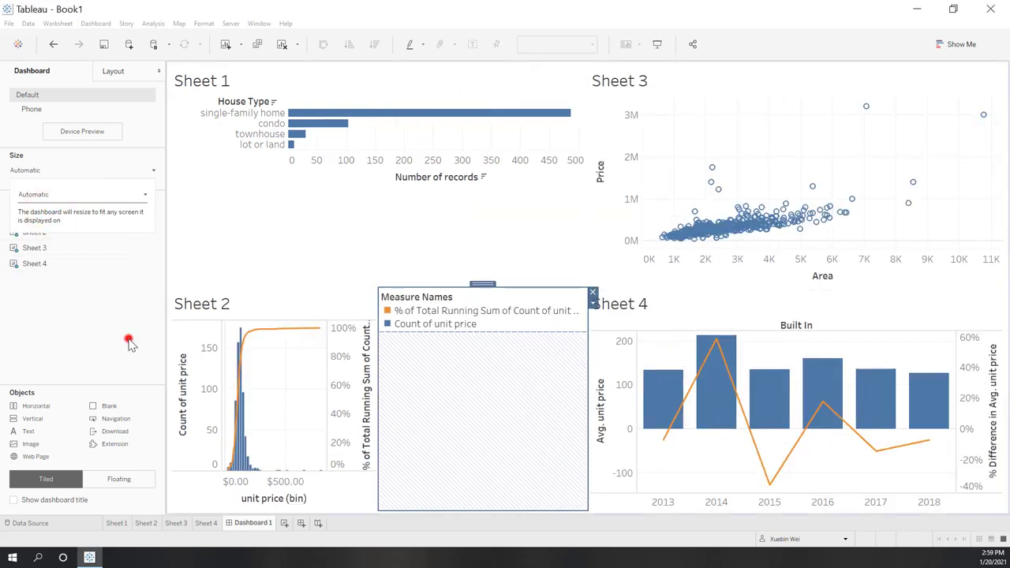
Step: Narrow the legend container and delete the Measure Names legend so Sheet 2 widens
click(380, 488)
drag(380, 488, 490, 481)
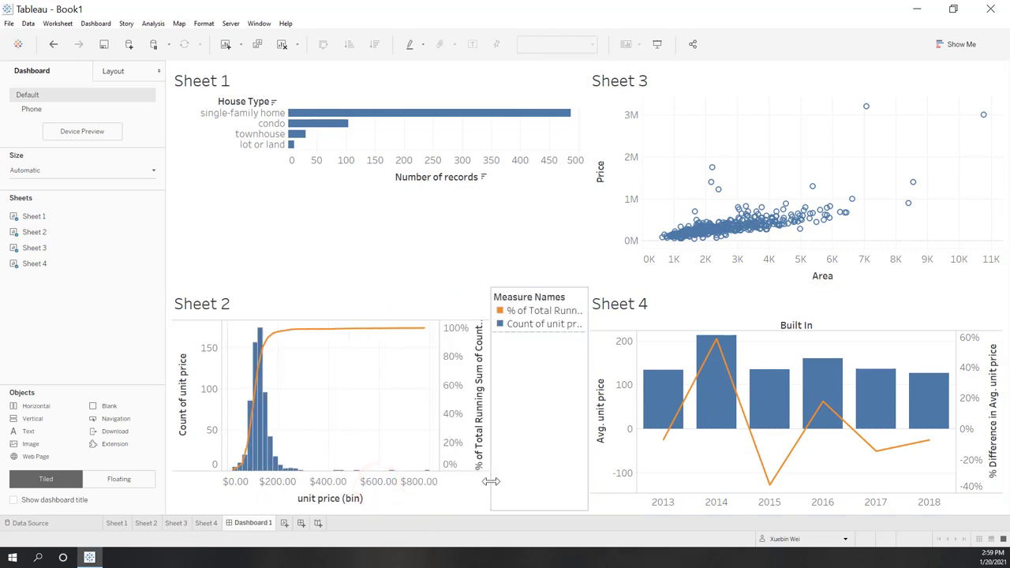
click(576, 294)
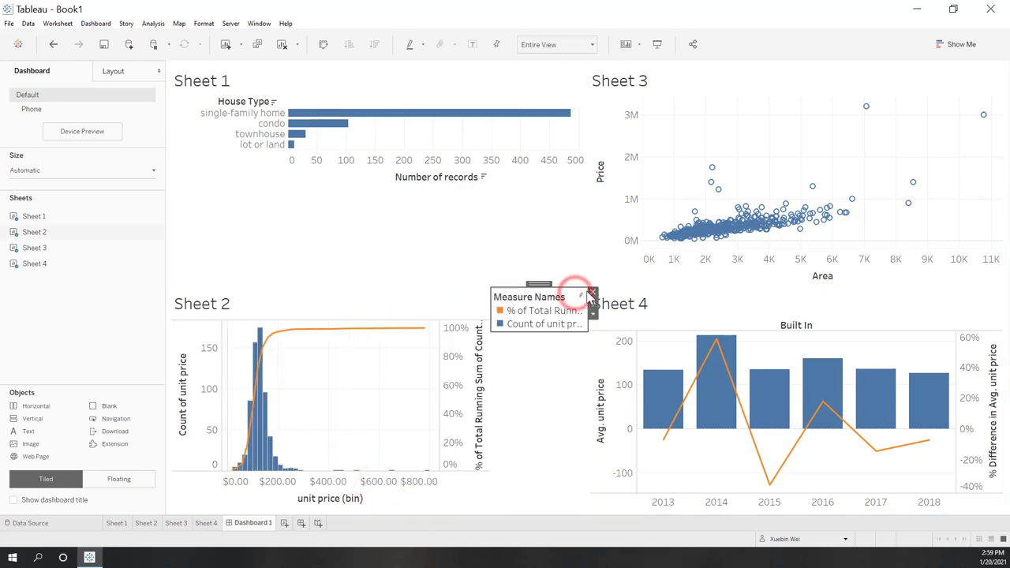
click(593, 293)
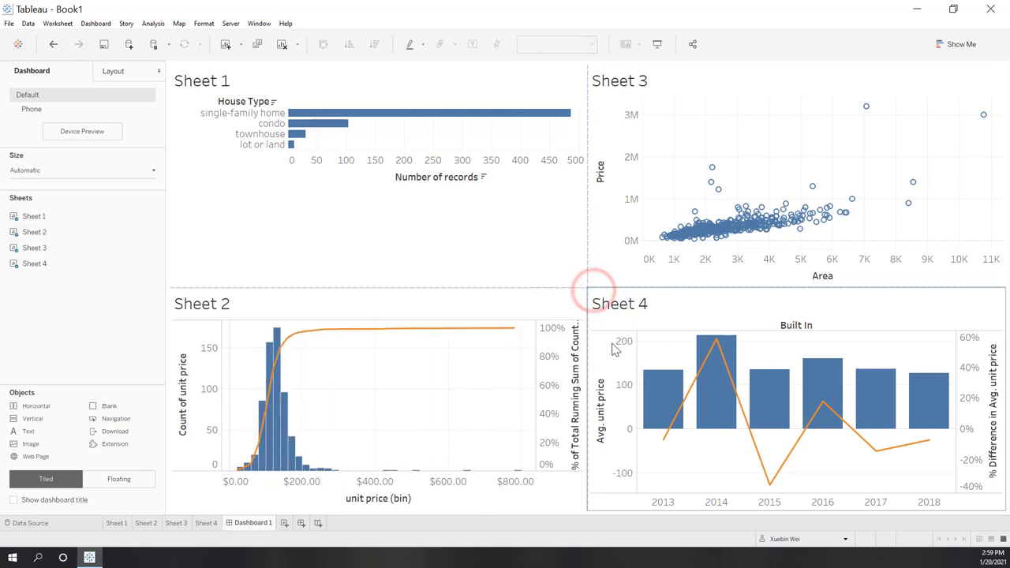
Step: Fit Sheet 1 to Entire View and shrink Sheet 4's Built In header to enlarge its chart
click(345, 257)
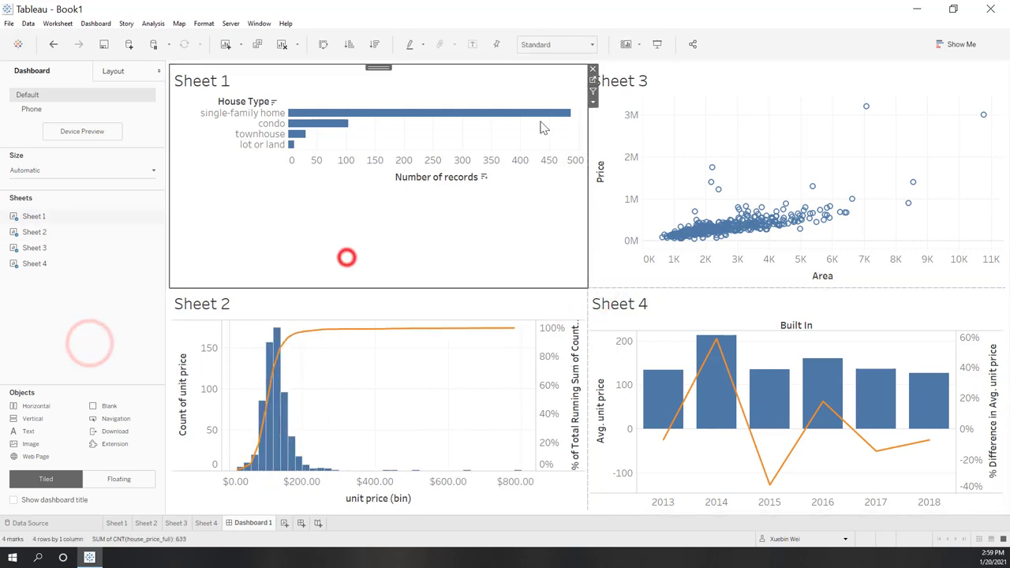
click(557, 44)
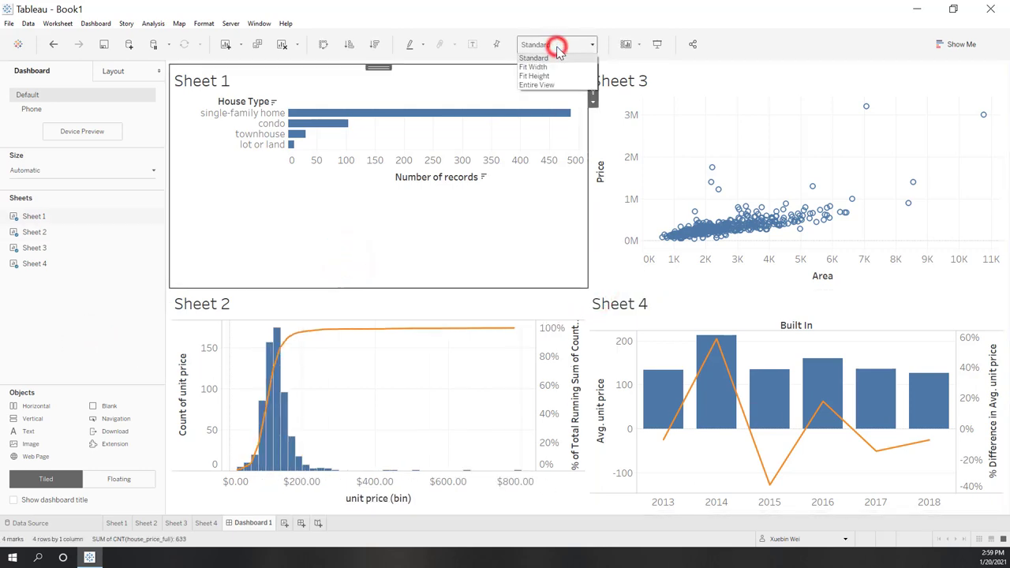
click(541, 85)
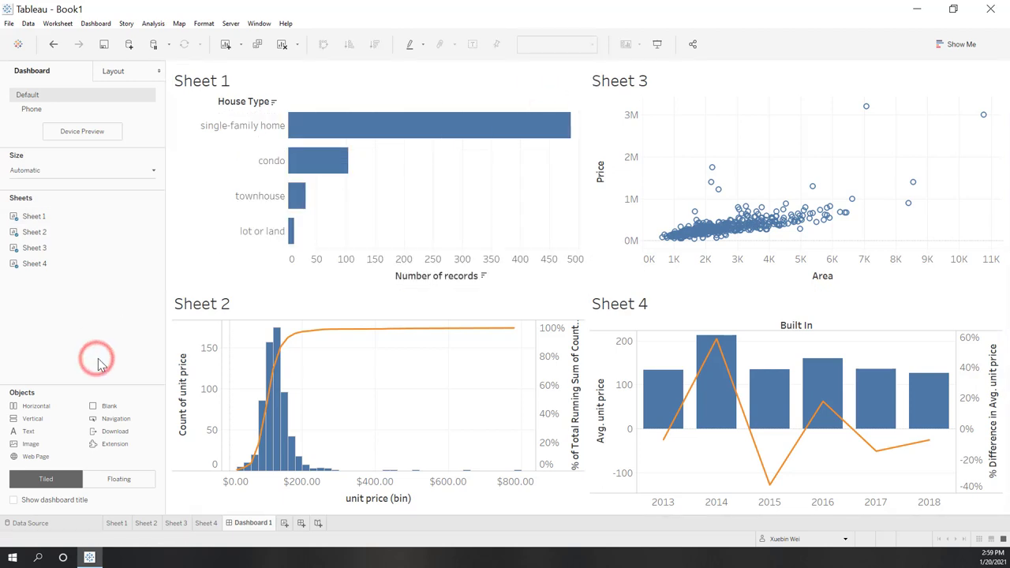
click(608, 342)
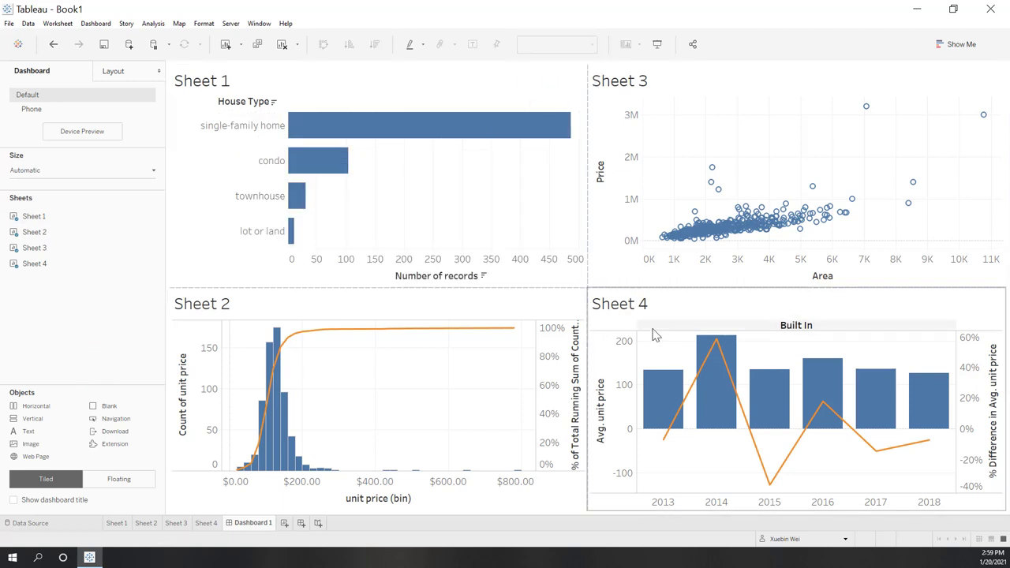
drag(654, 330, 627, 315)
click(548, 322)
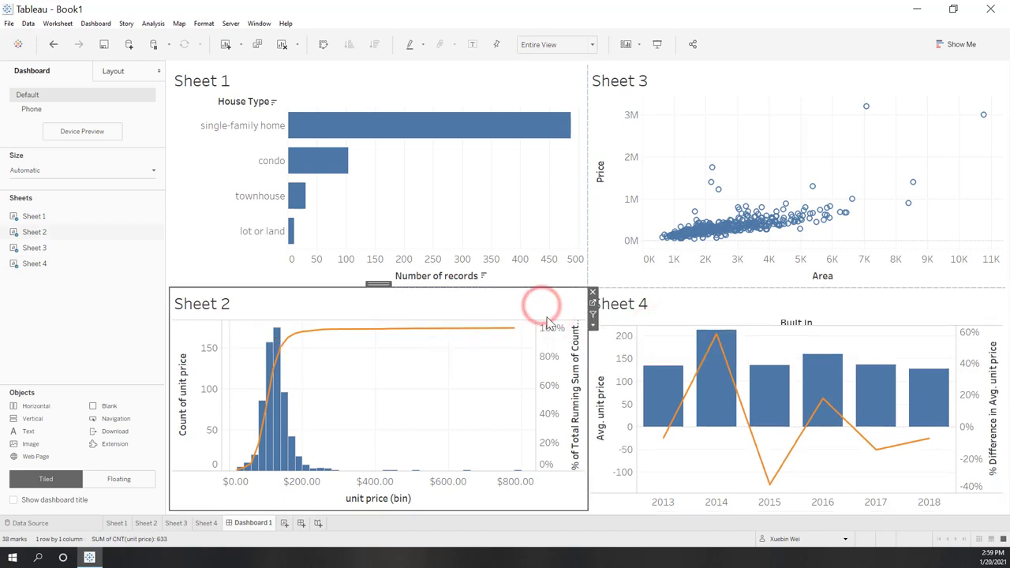
Step: Hide the Sheet 1, Sheet 3 and Sheet 4 titles
right_click(200, 86)
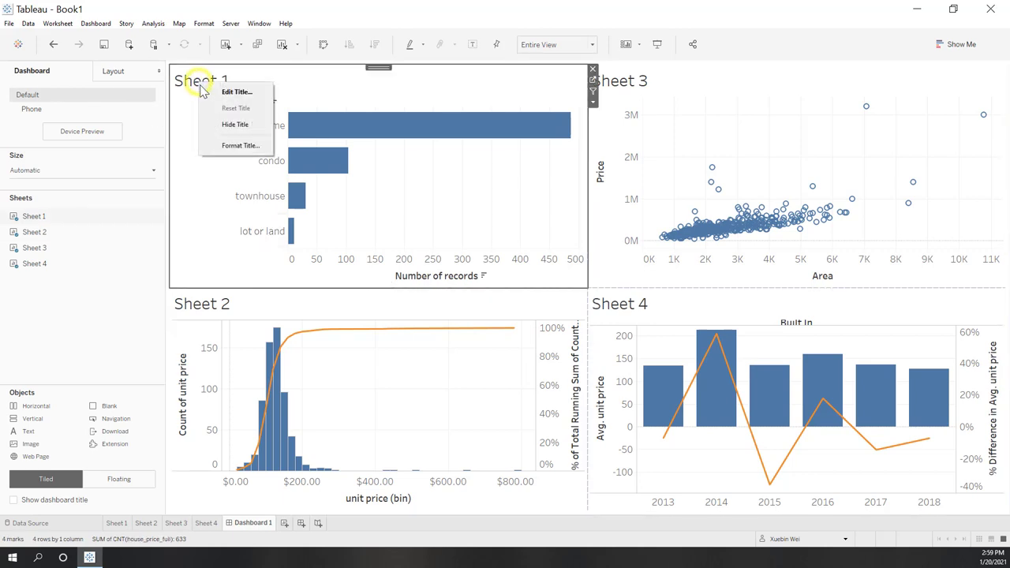
click(226, 124)
click(649, 82)
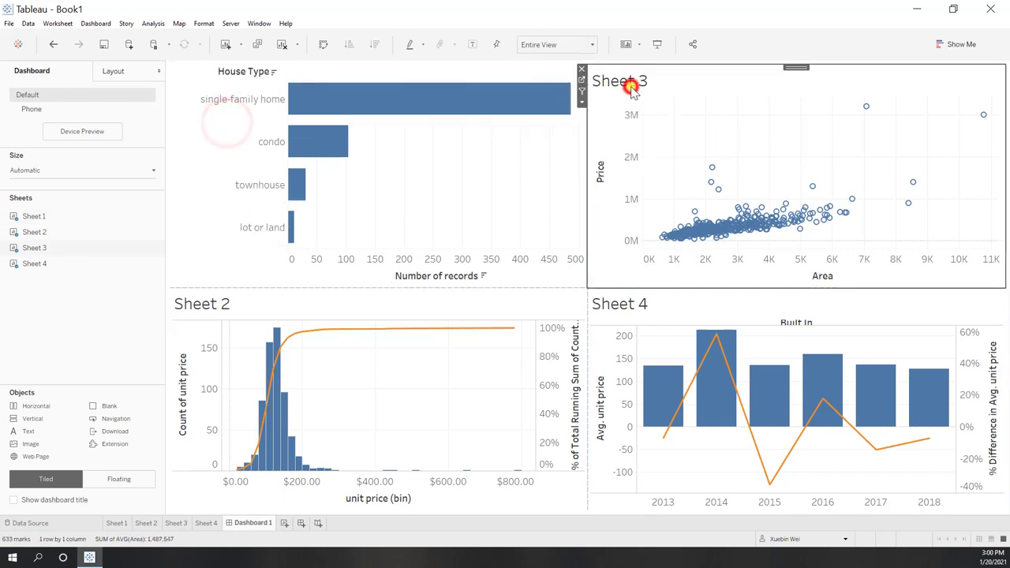
right_click(652, 83)
click(643, 127)
click(615, 305)
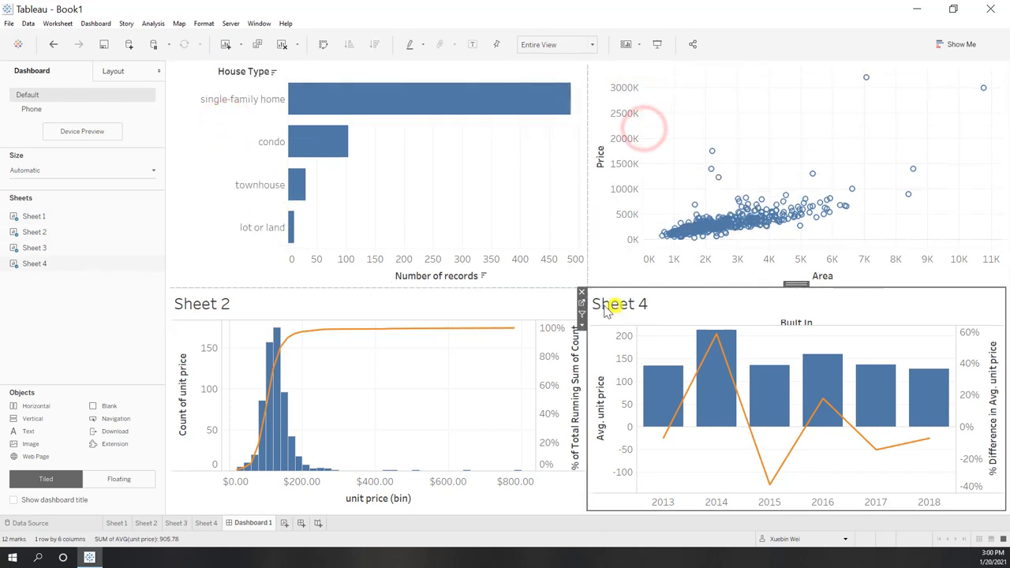
right_click(617, 306)
click(663, 351)
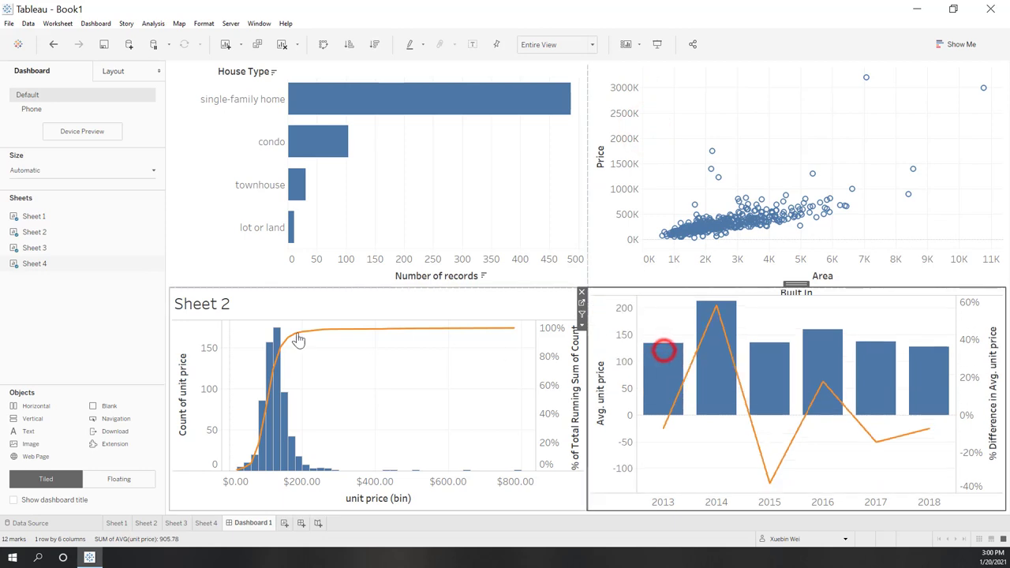
Step: Hide the Sheet 2 title and turn on the dashboard title
click(221, 308)
right_click(223, 309)
click(249, 345)
click(103, 347)
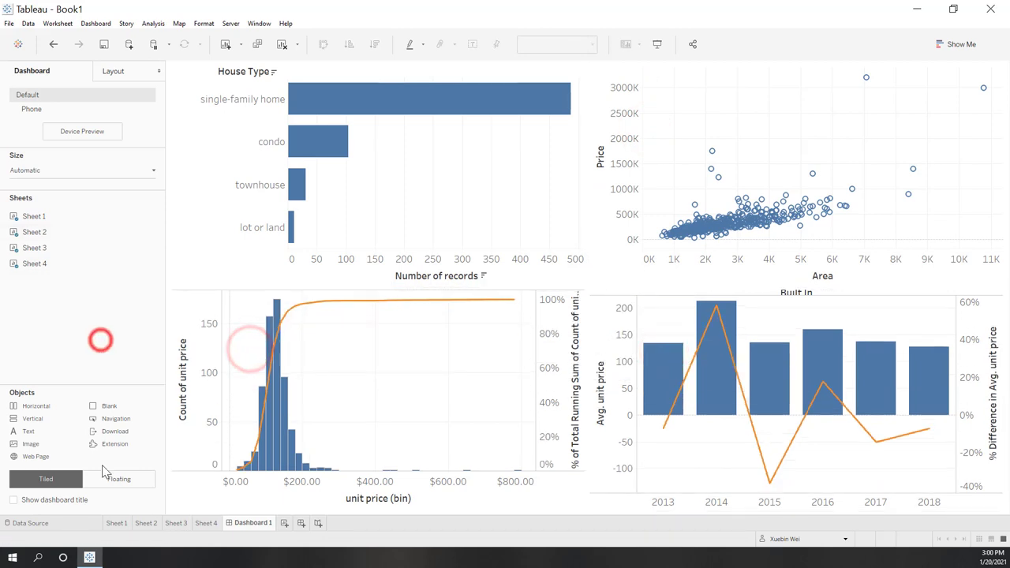
click(829, 294)
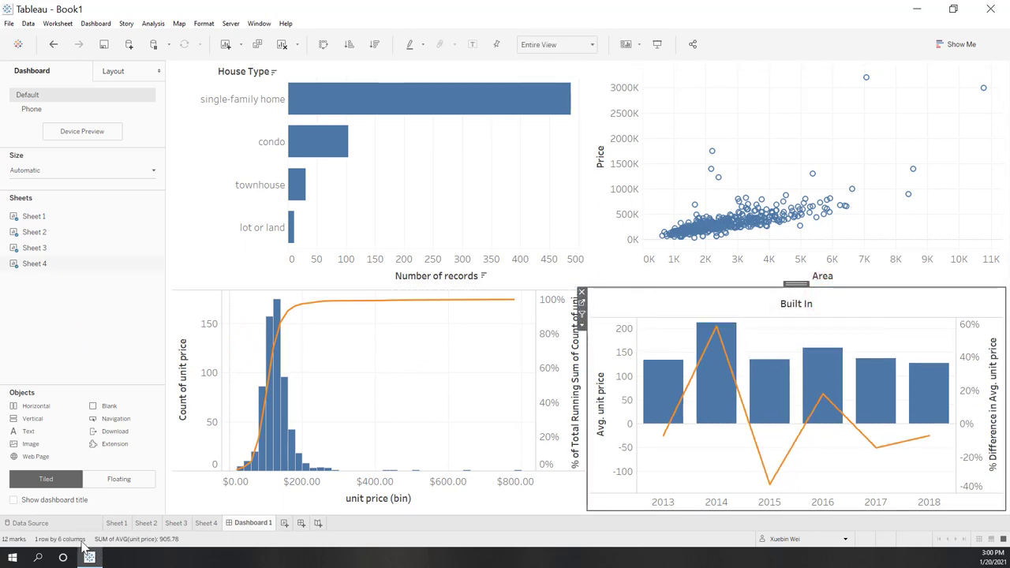
click(68, 502)
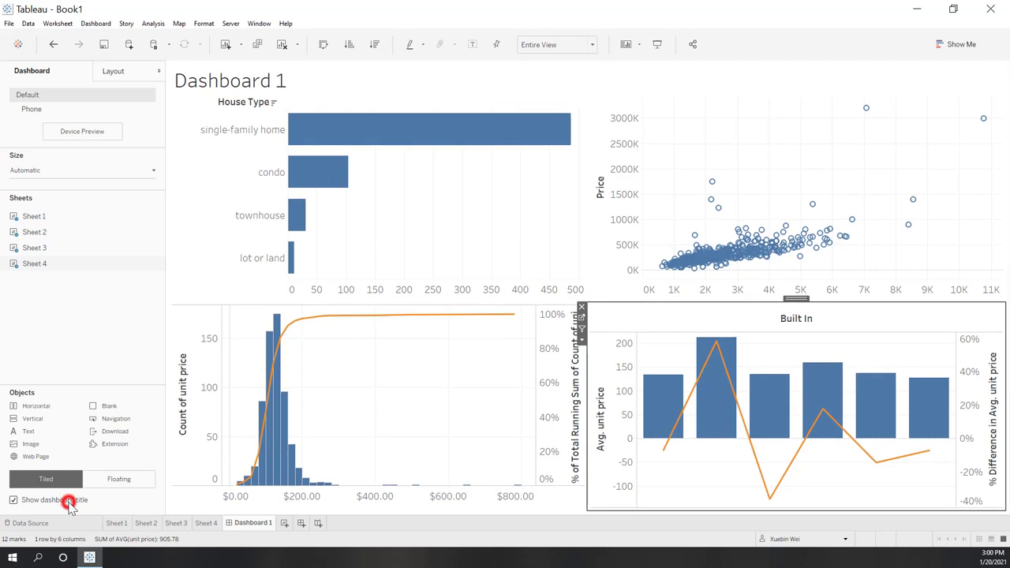
Step: Replace the dashboard title text with 'Lab3' and center-align it
double_click(257, 75)
click(462, 255)
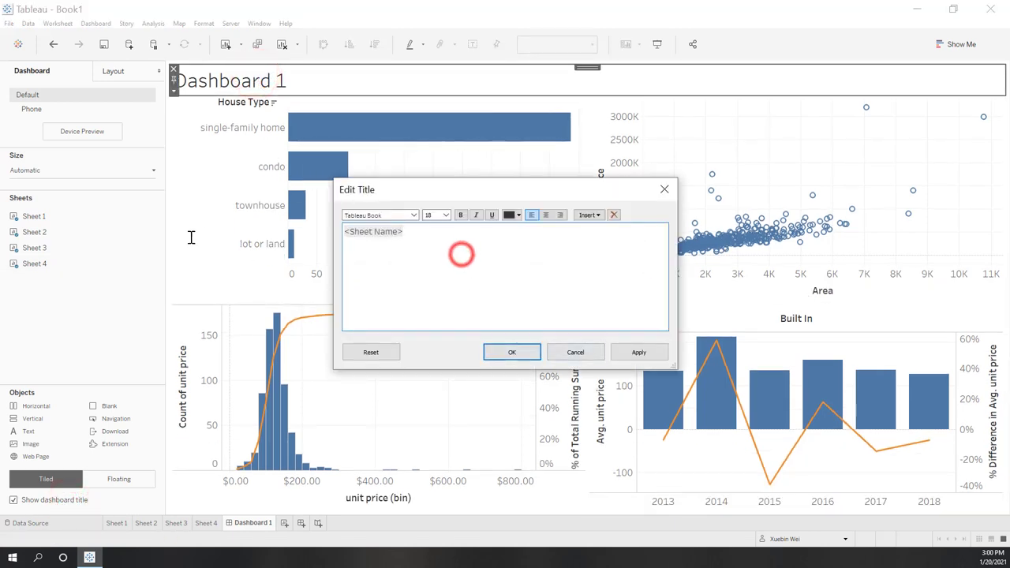
key(ctrl+a)
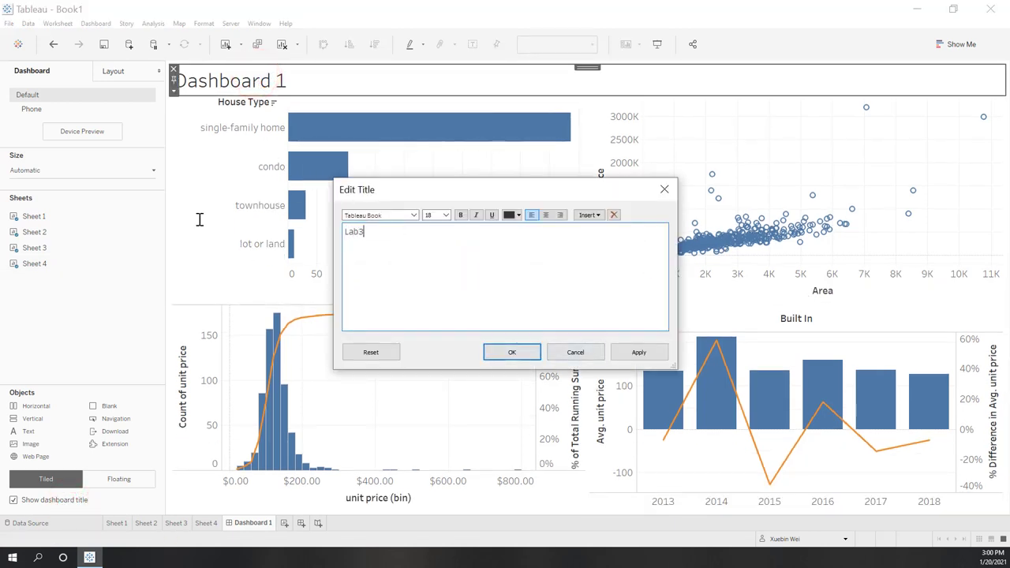
click(535, 354)
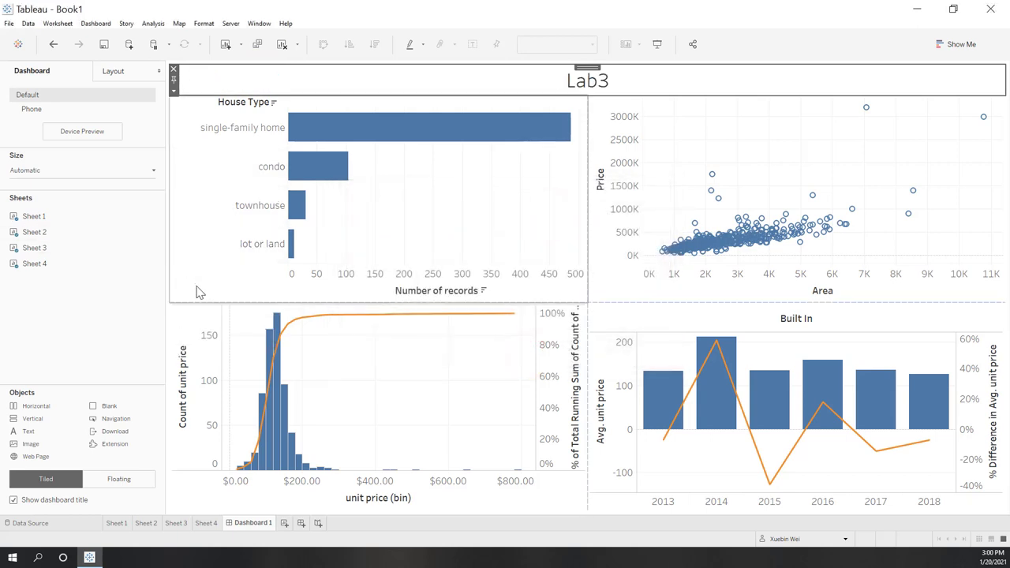
click(196, 291)
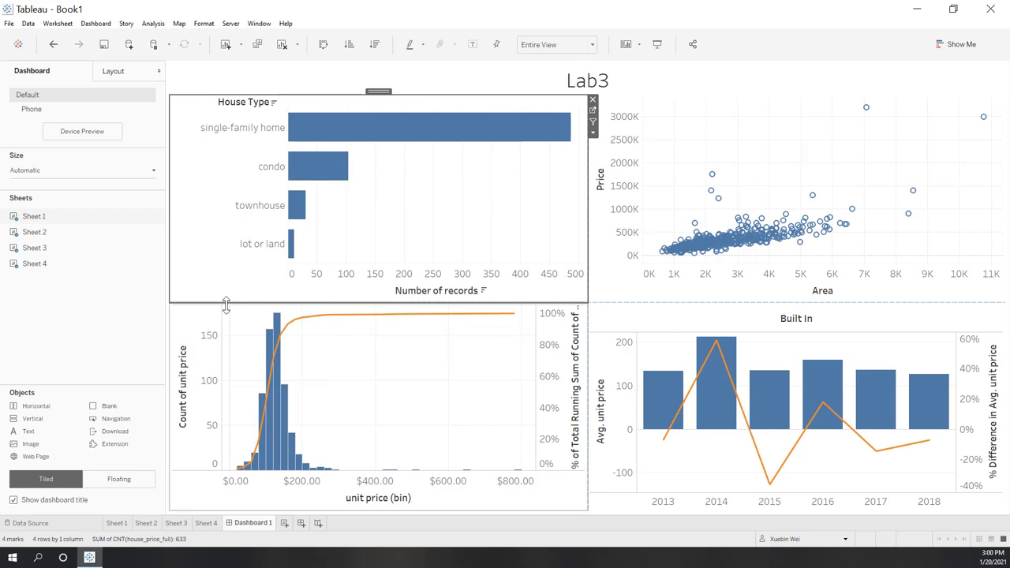
Step: Make Sheet 1's House Type bars act as a filter for the other dashboard charts
click(593, 113)
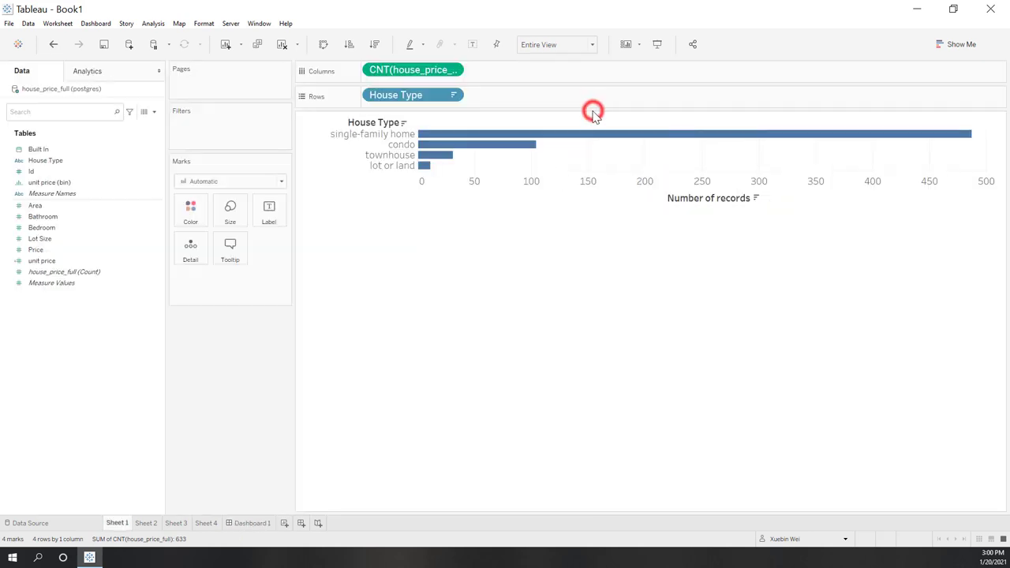
click(252, 523)
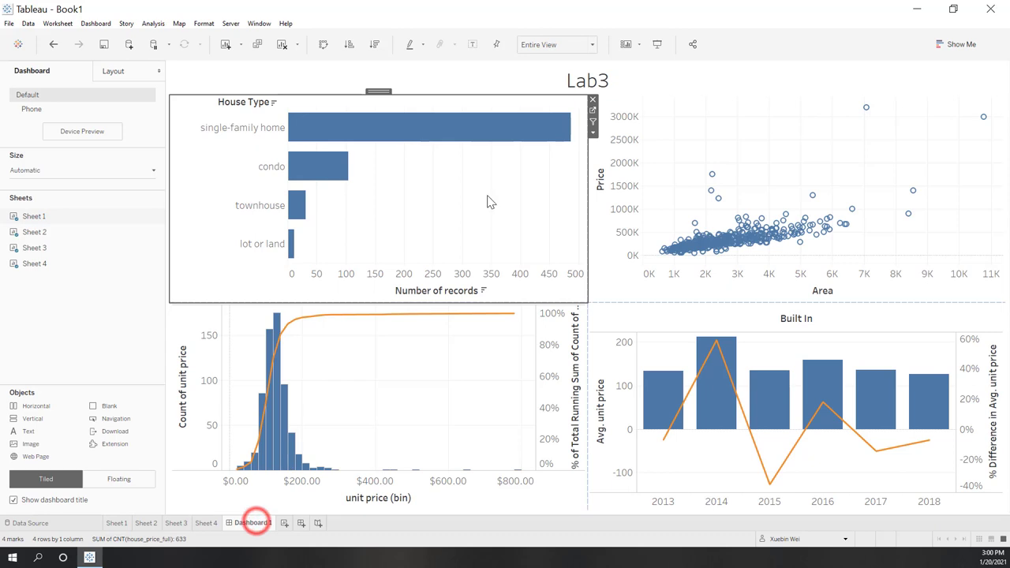
click(593, 122)
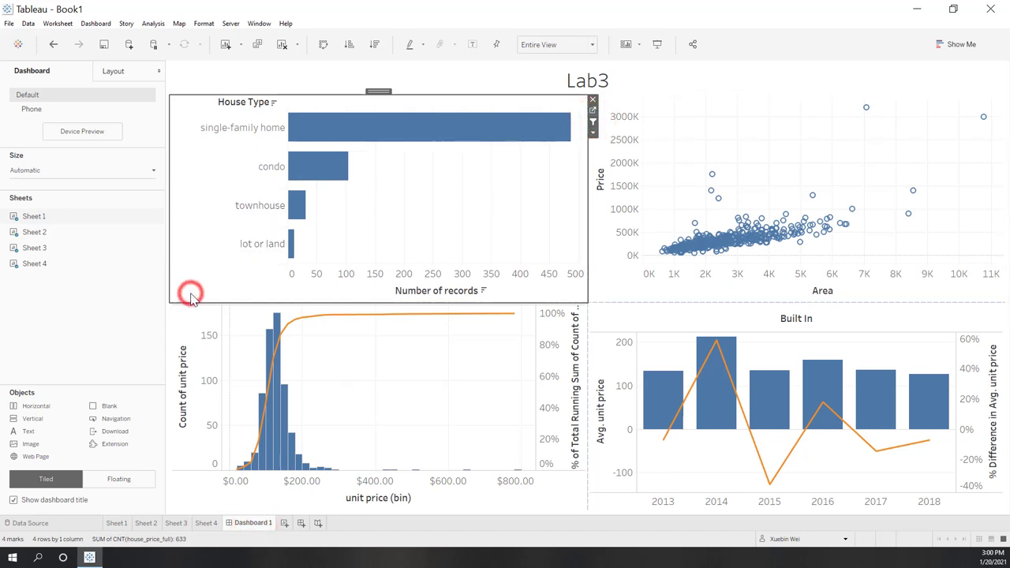
Step: Test the filter on single-family, townhouse and lot or land bars, then clear it
mouse_move(372, 139)
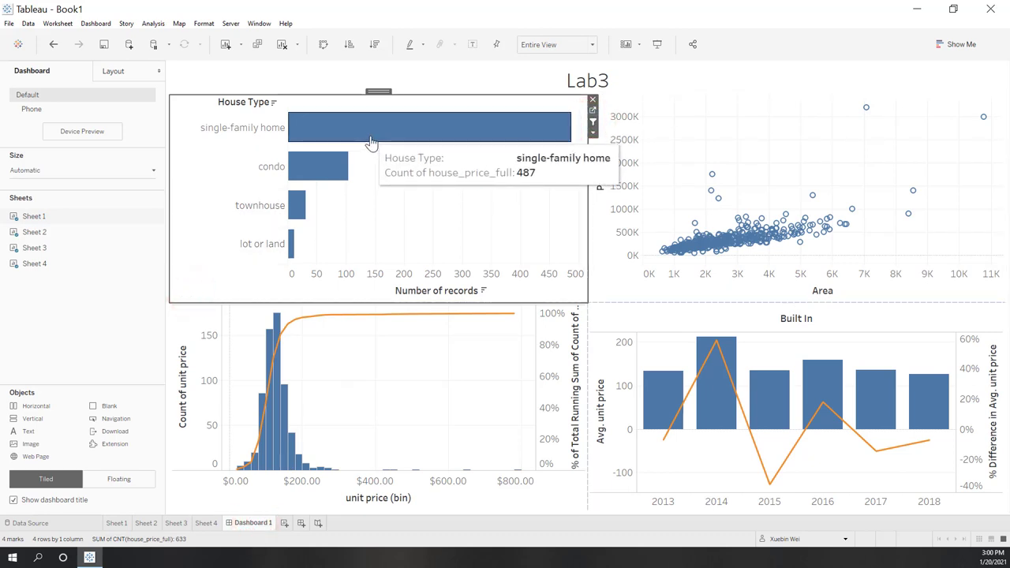
click(370, 137)
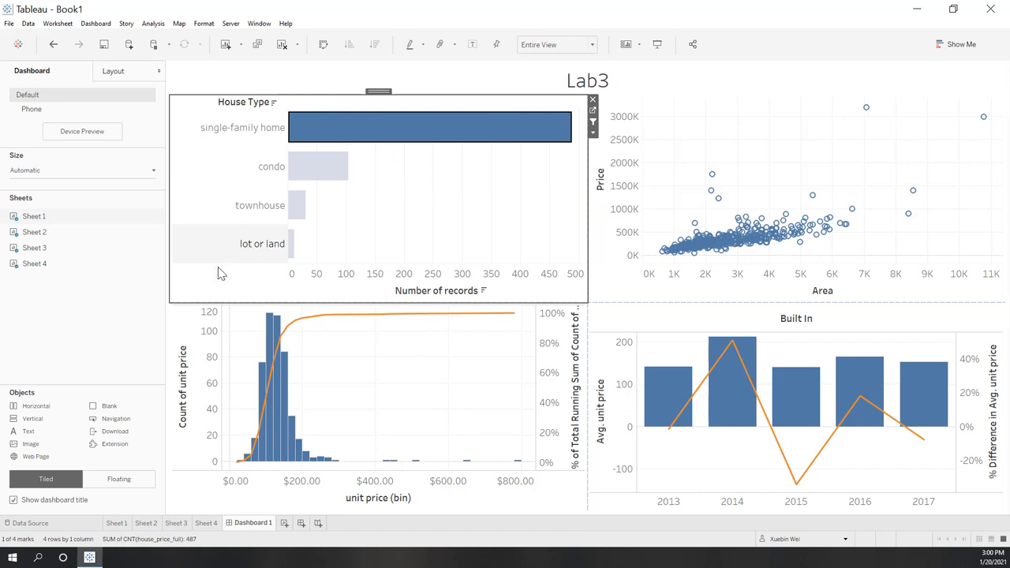
mouse_move(310, 172)
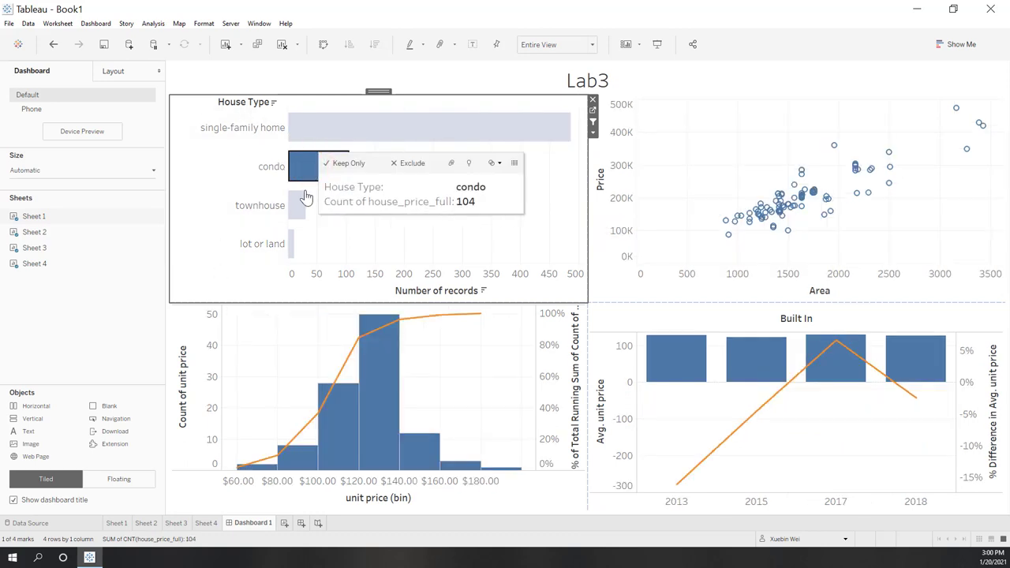
click(300, 202)
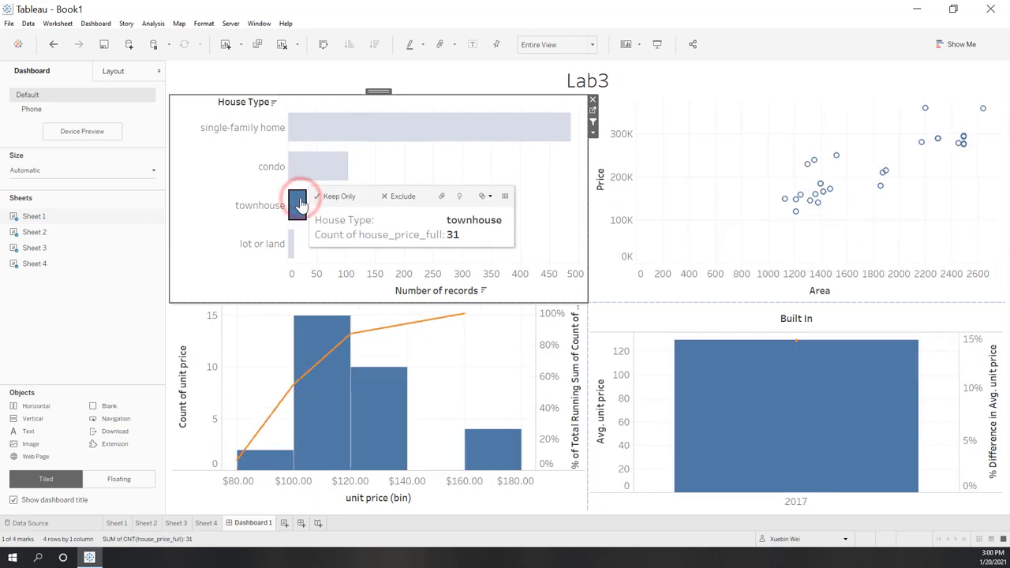
mouse_move(292, 251)
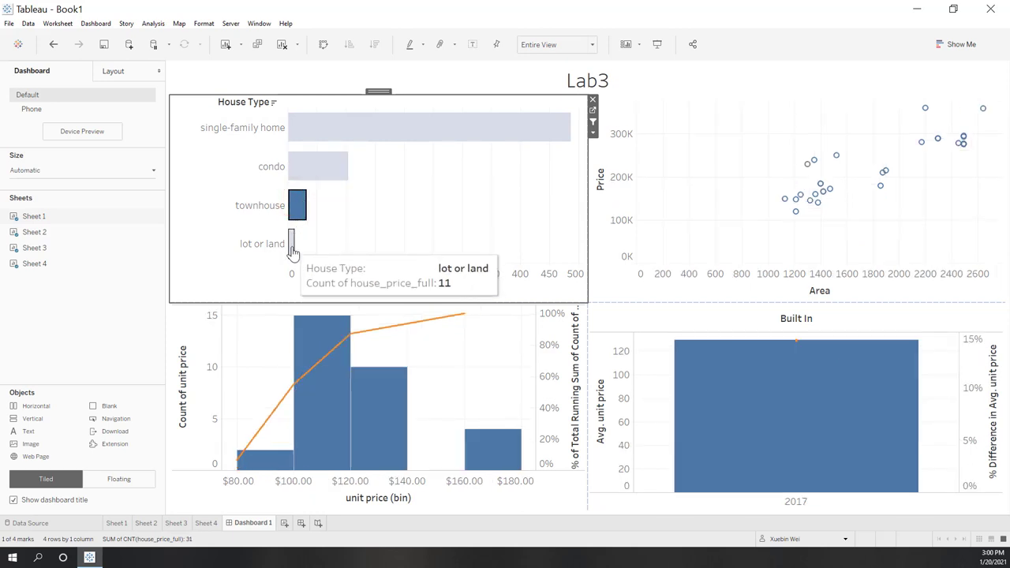
click(292, 245)
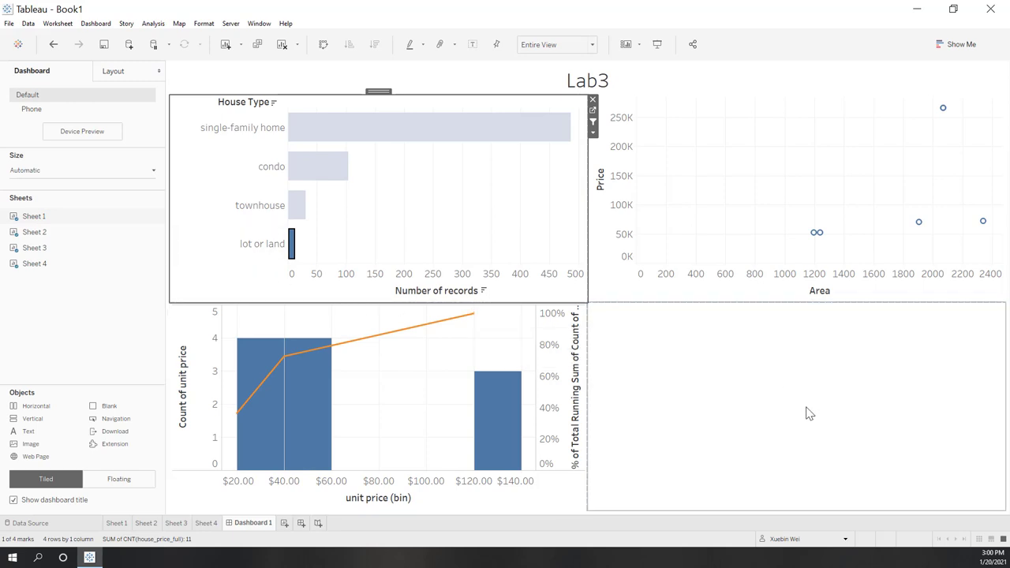
click(291, 251)
click(190, 286)
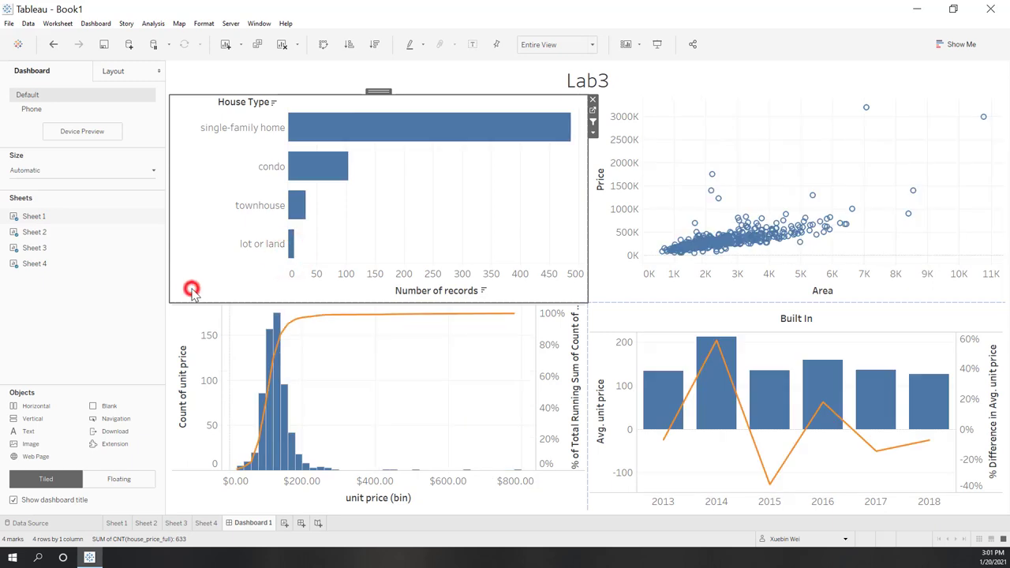
Step: Start saving the workbook and browse to OneDrive's IA342_2021_spring folder
click(103, 47)
click(237, 269)
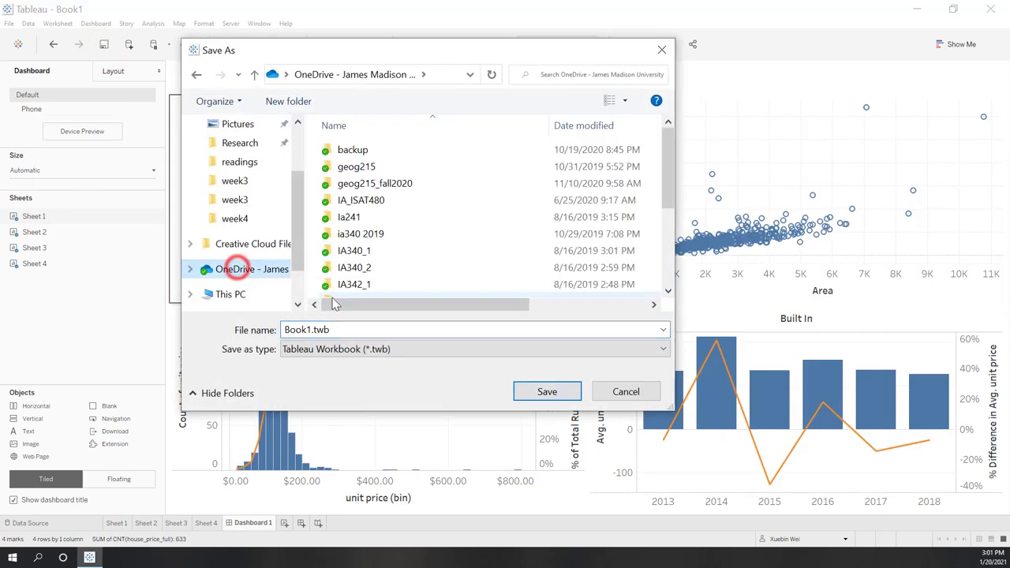
scroll(394, 279, down, 3)
click(390, 205)
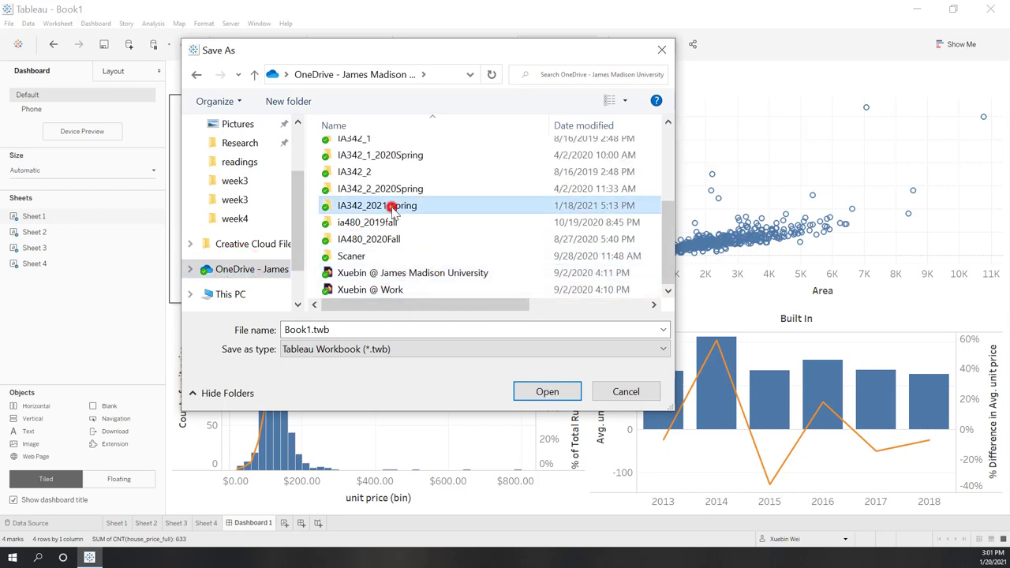
double_click(390, 205)
Step: Create a new lab3 folder there and save the workbook inside it as lab3
right_click(365, 236)
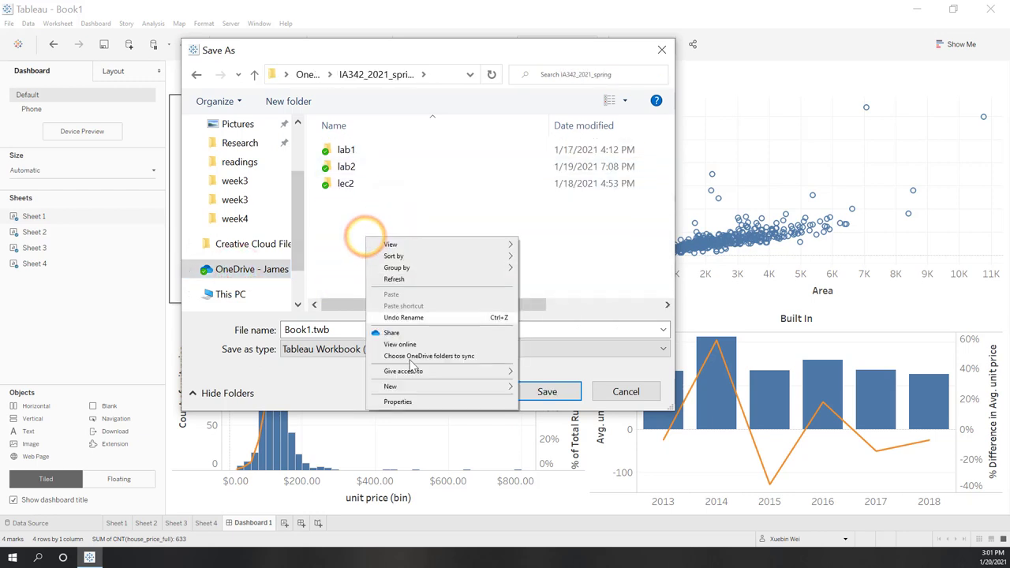
click(434, 385)
click(542, 385)
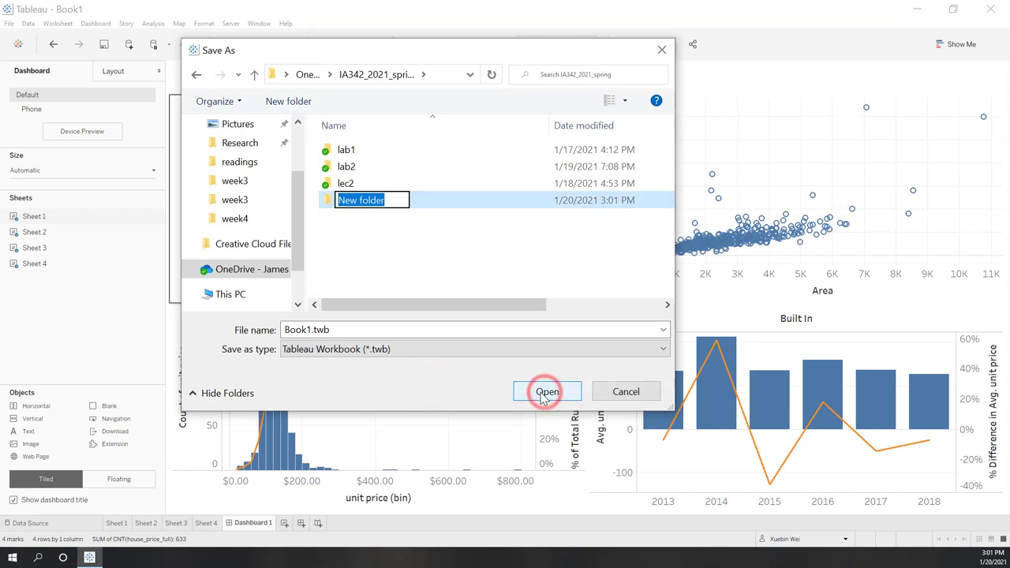
text(lab3)
click(543, 392)
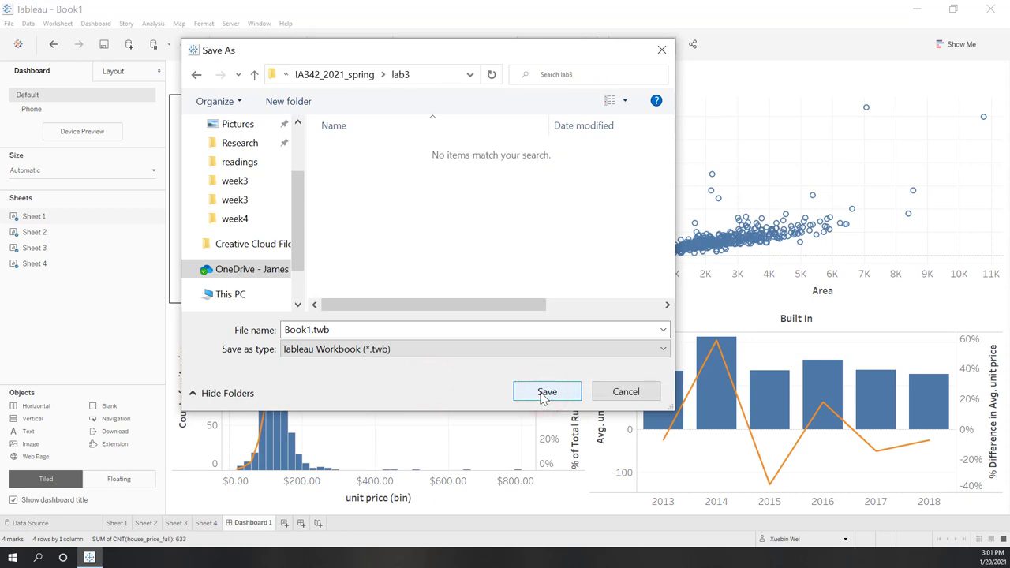
click(462, 329)
text(la)
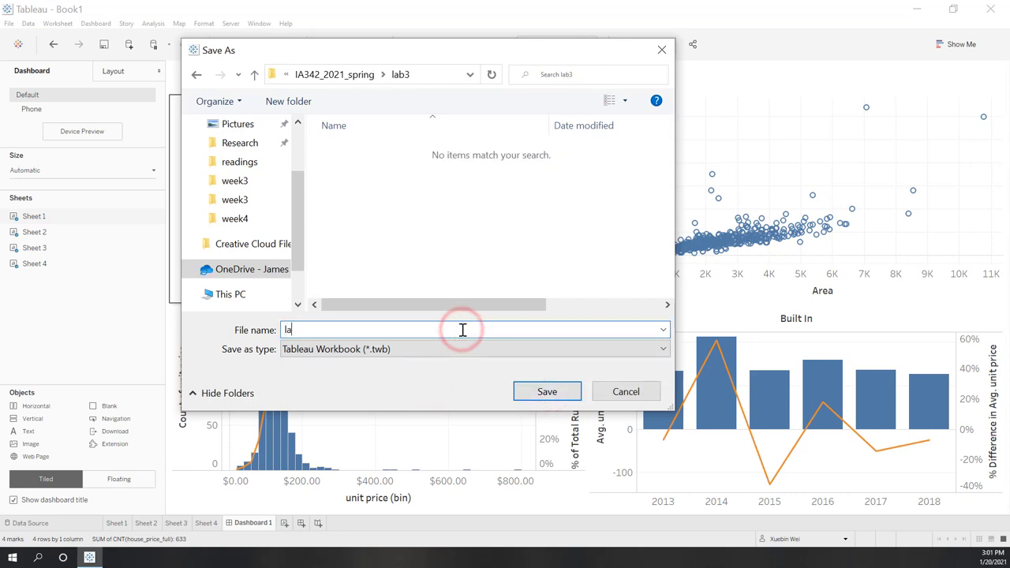
key(Return)
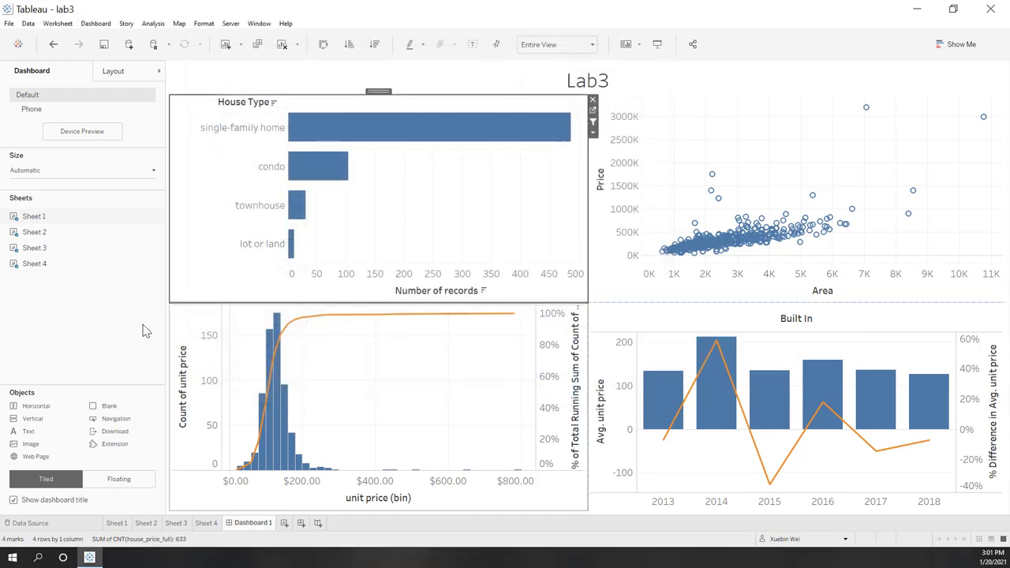
Step: Look at the Data Source view, switch back to Dashboard 1, and open the Dashboard menu
click(117, 326)
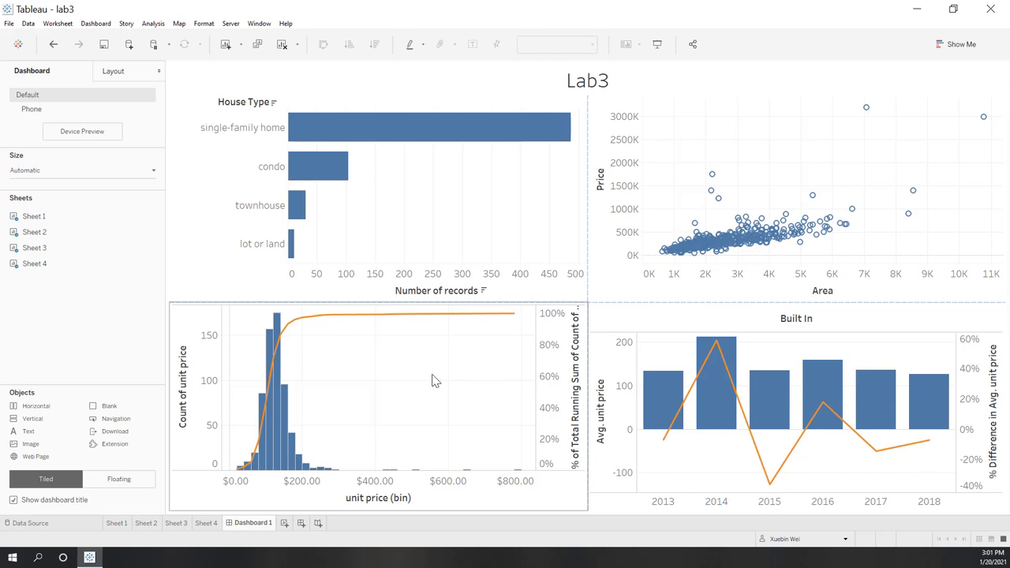
click(33, 522)
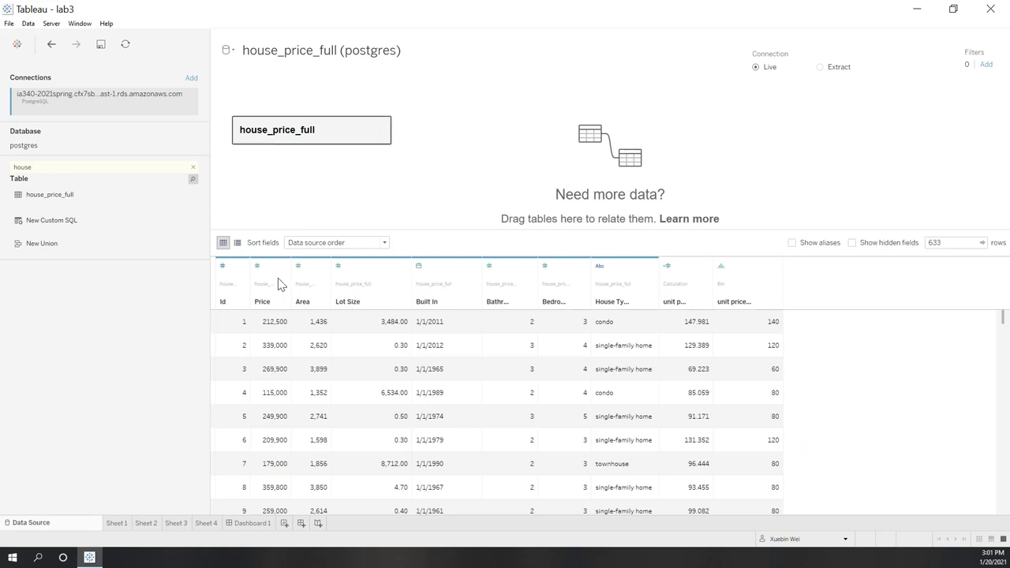
click(260, 526)
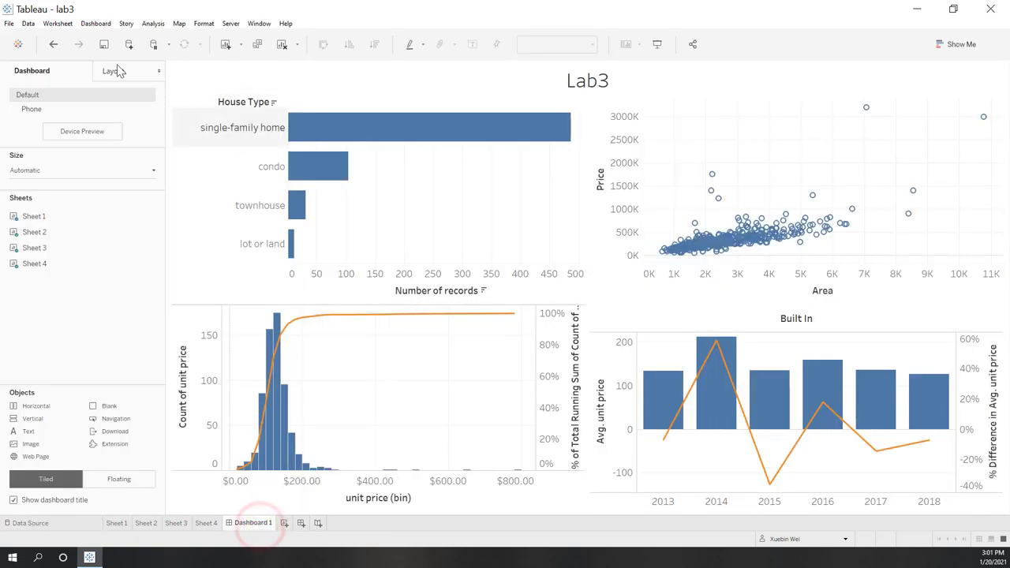
click(95, 24)
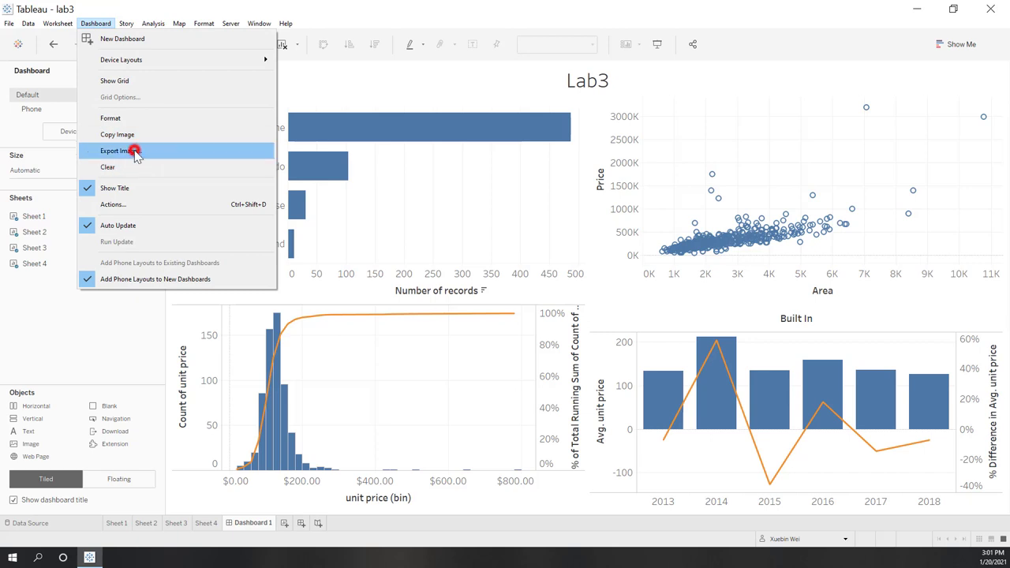
Step: Export the dashboard image as lab3.png into the IA342_2021_spring > lab3 folder
click(118, 151)
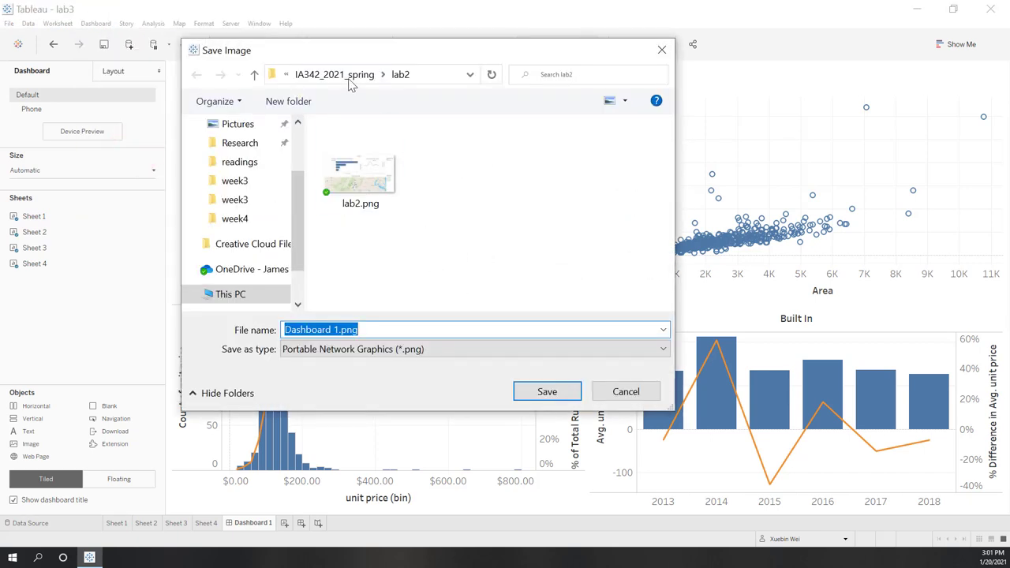
click(320, 75)
double_click(356, 186)
click(391, 330)
text(lab3)
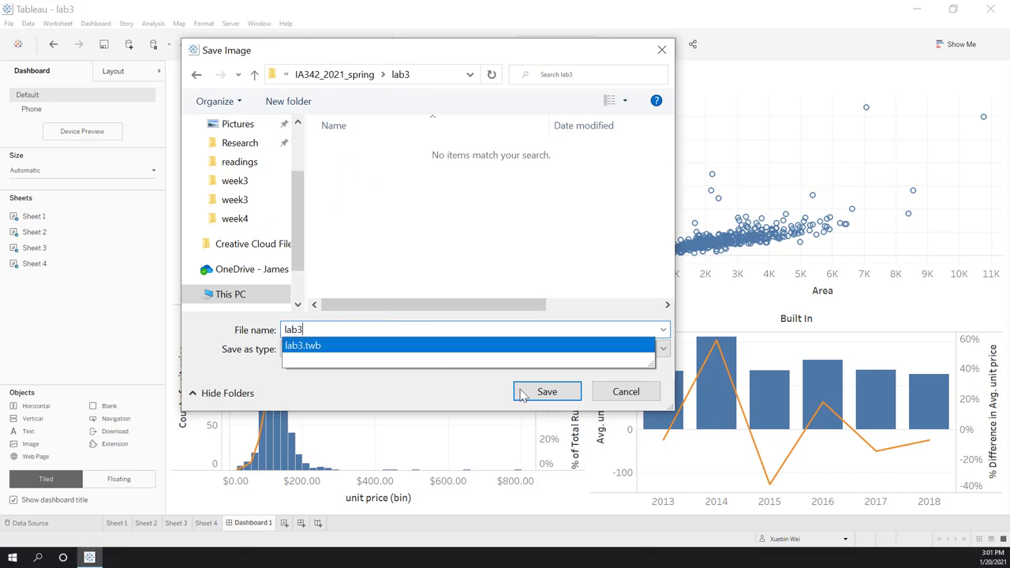
click(519, 248)
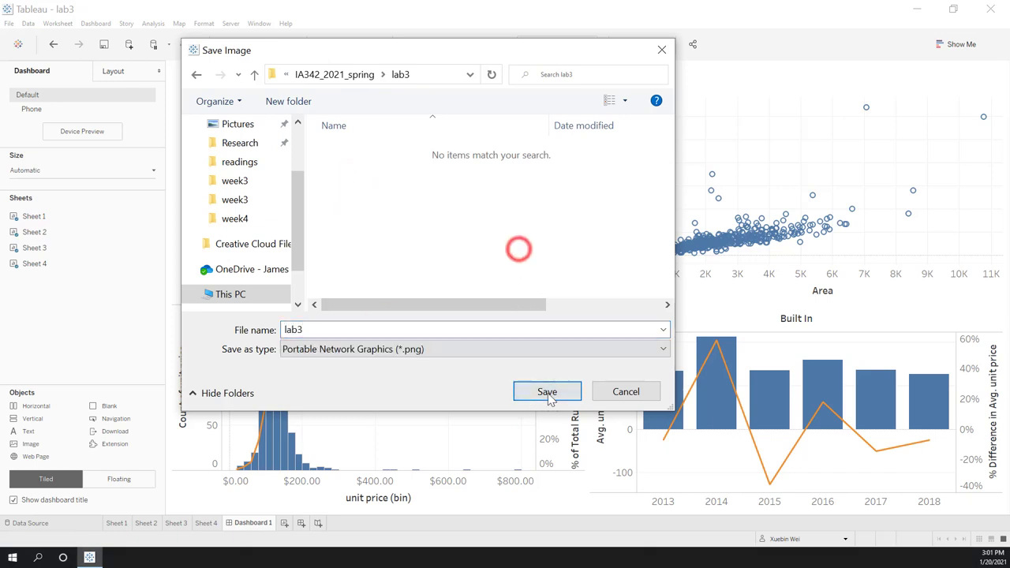
click(546, 391)
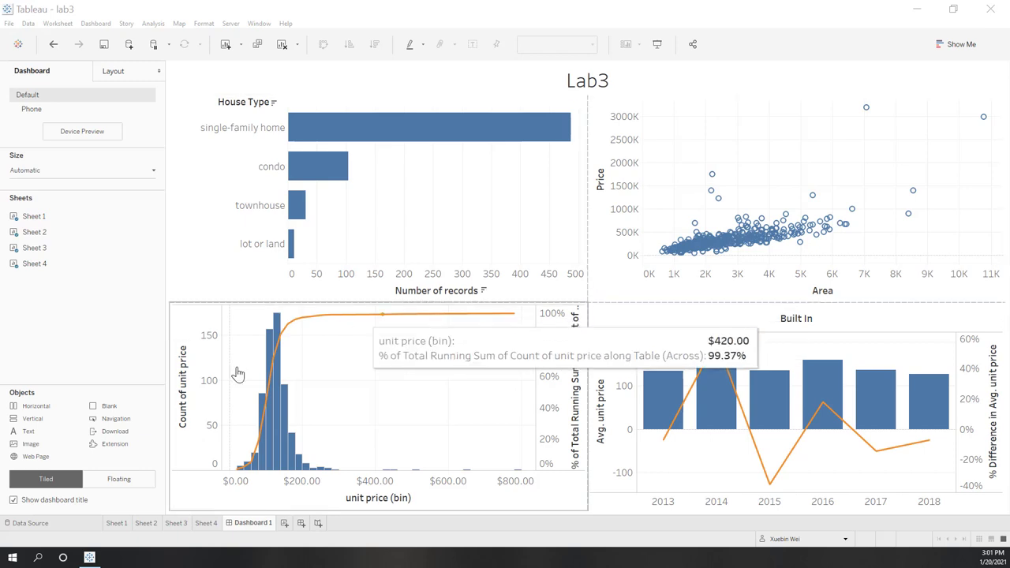
click(211, 523)
click(177, 523)
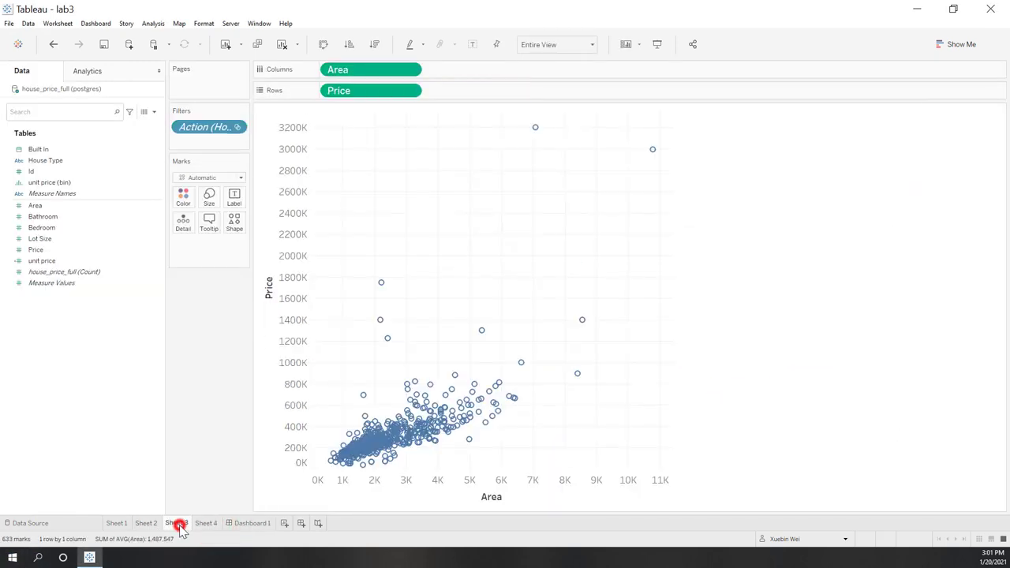
click(146, 524)
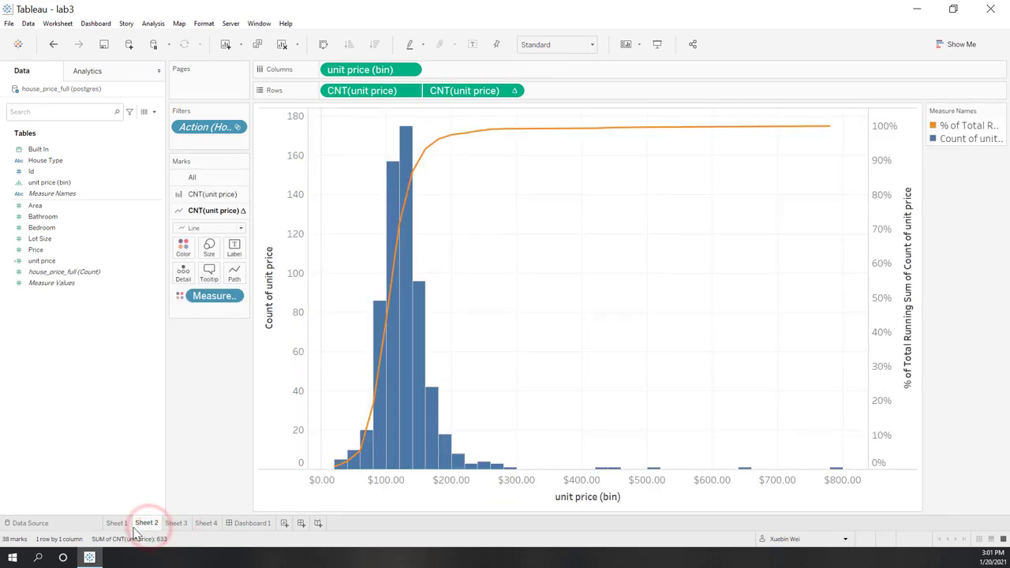
click(116, 524)
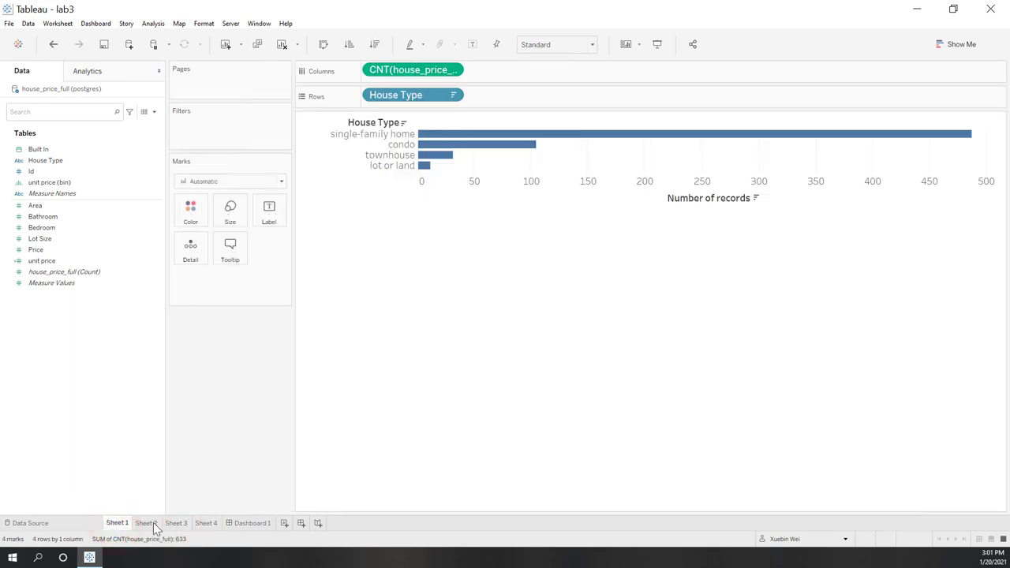
click(150, 524)
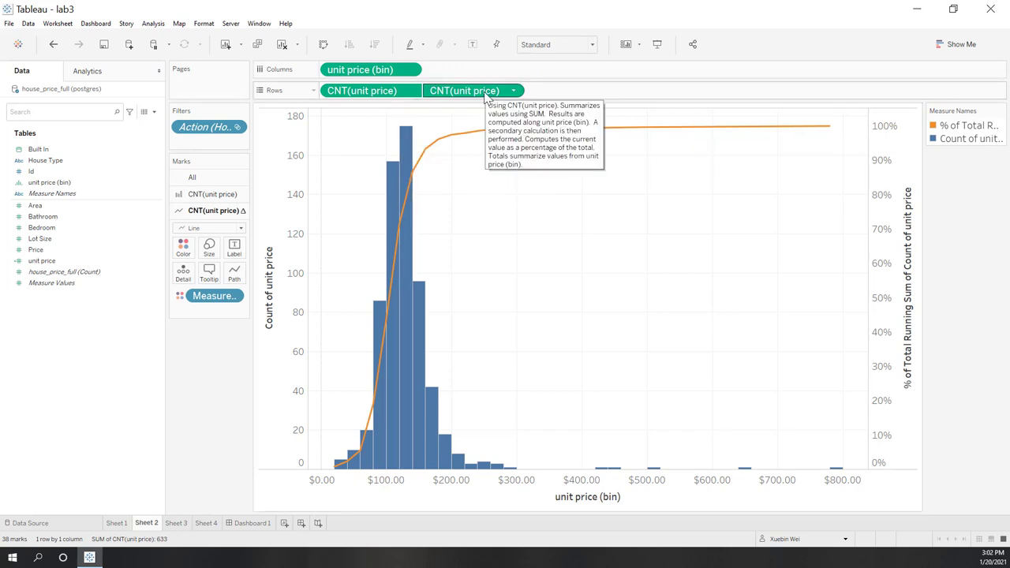
click(253, 522)
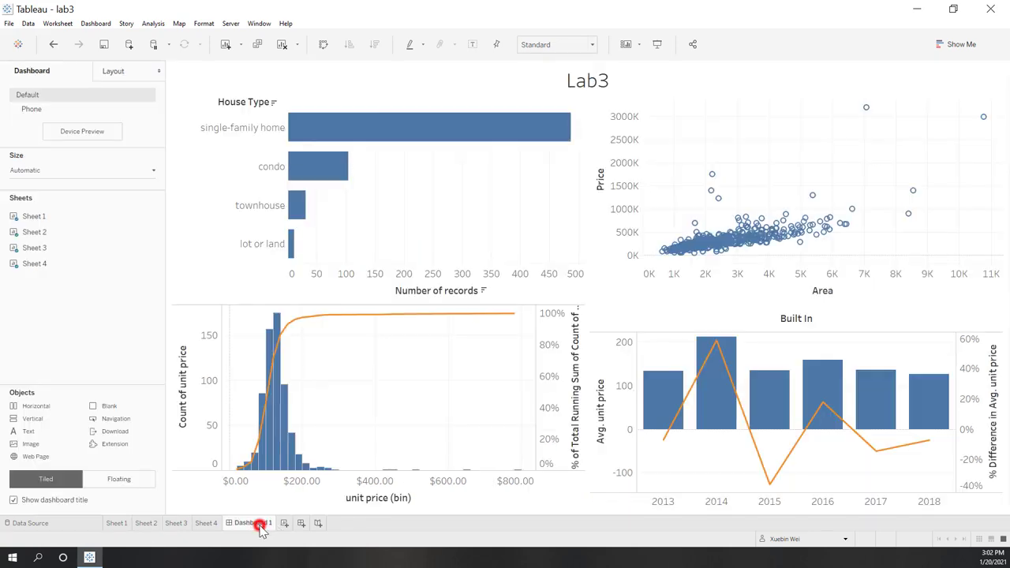
click(82, 311)
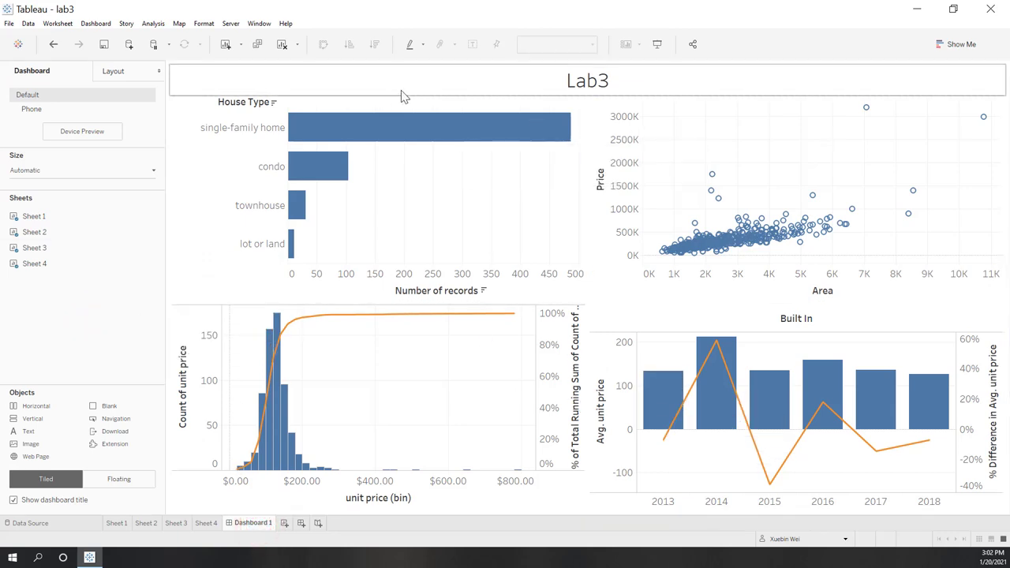